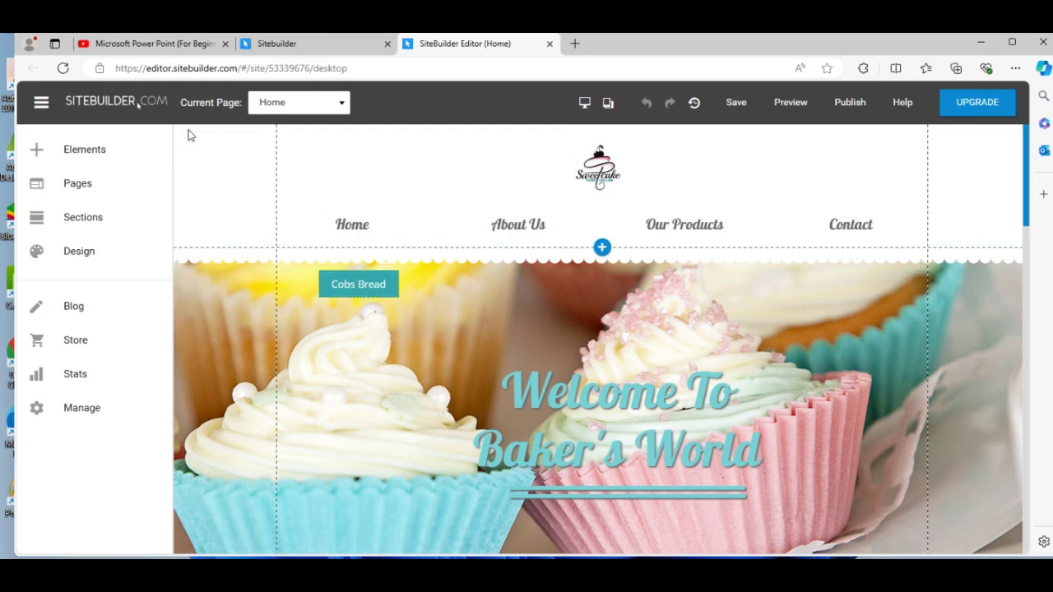
click(37, 150)
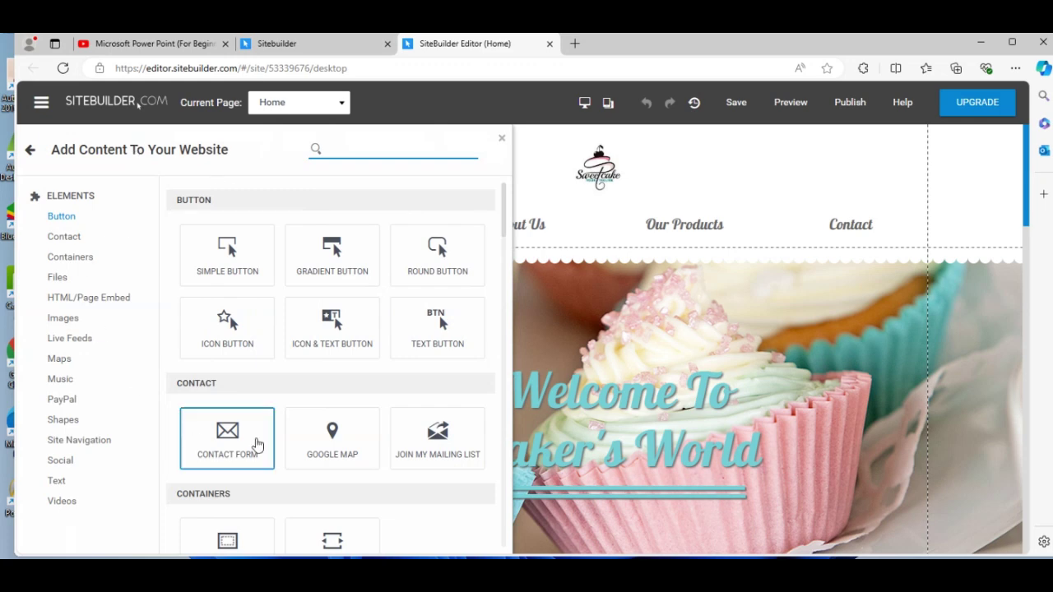
click(30, 150)
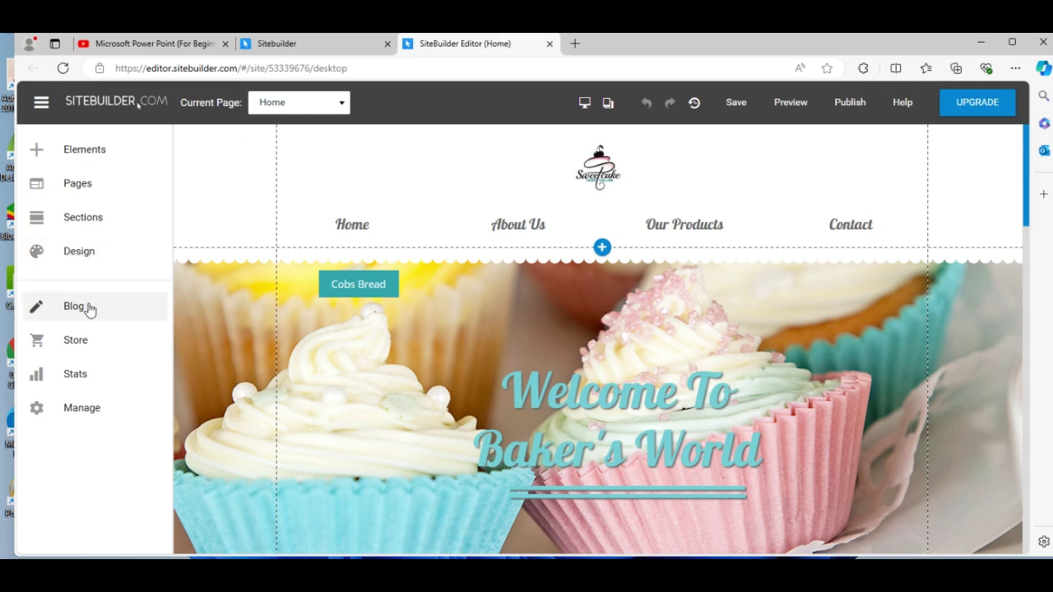
click(75, 374)
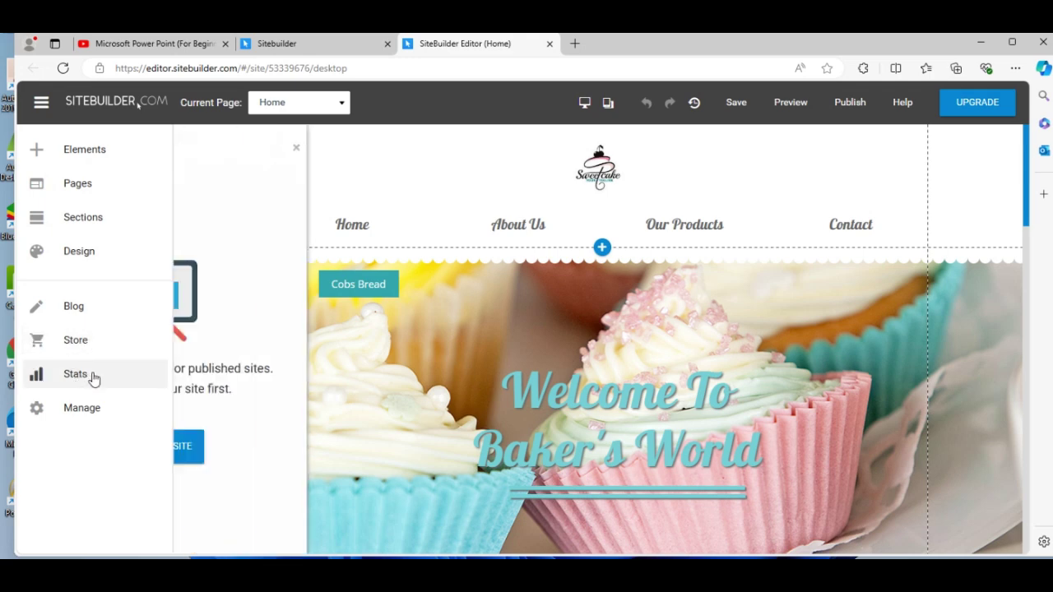
click(74, 374)
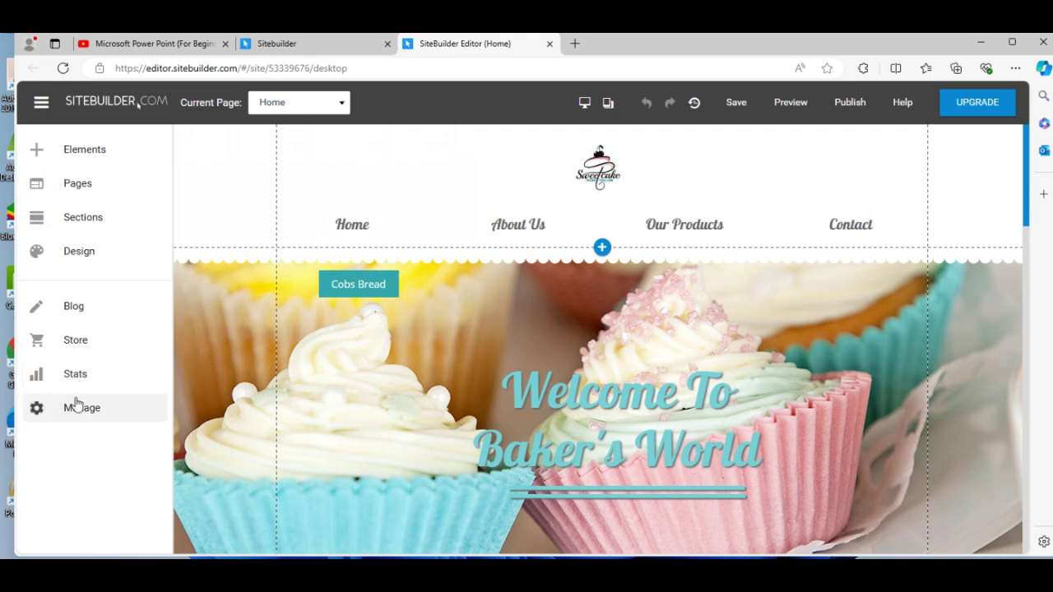
click(83, 414)
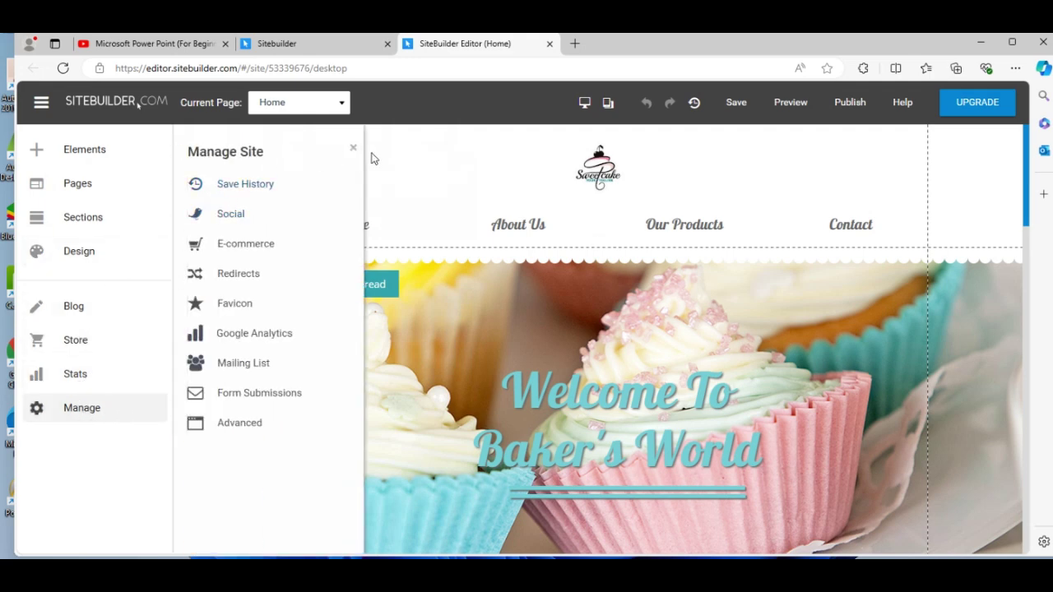
click(396, 159)
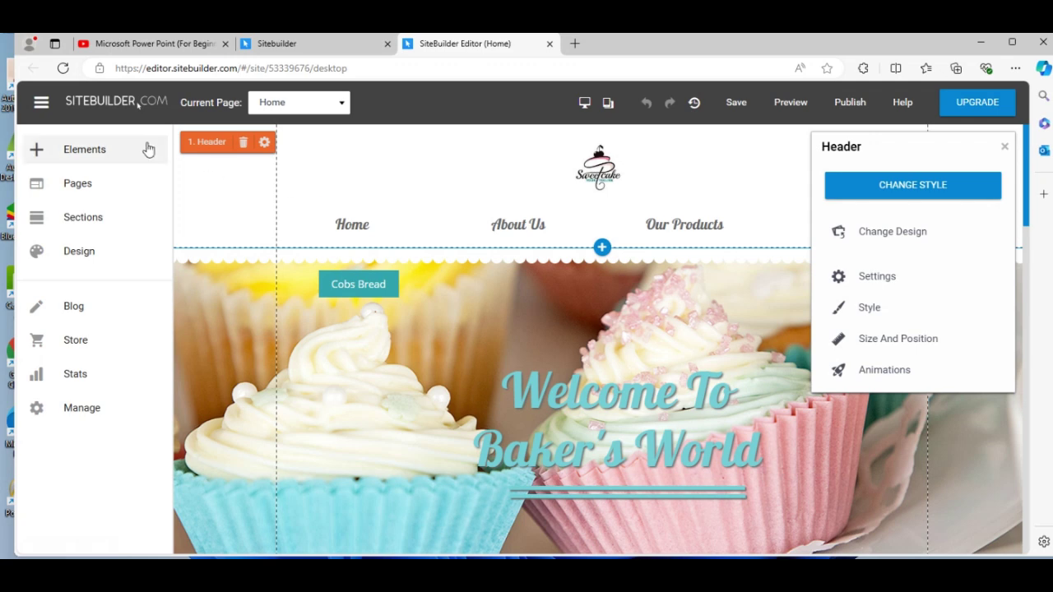
click(346, 115)
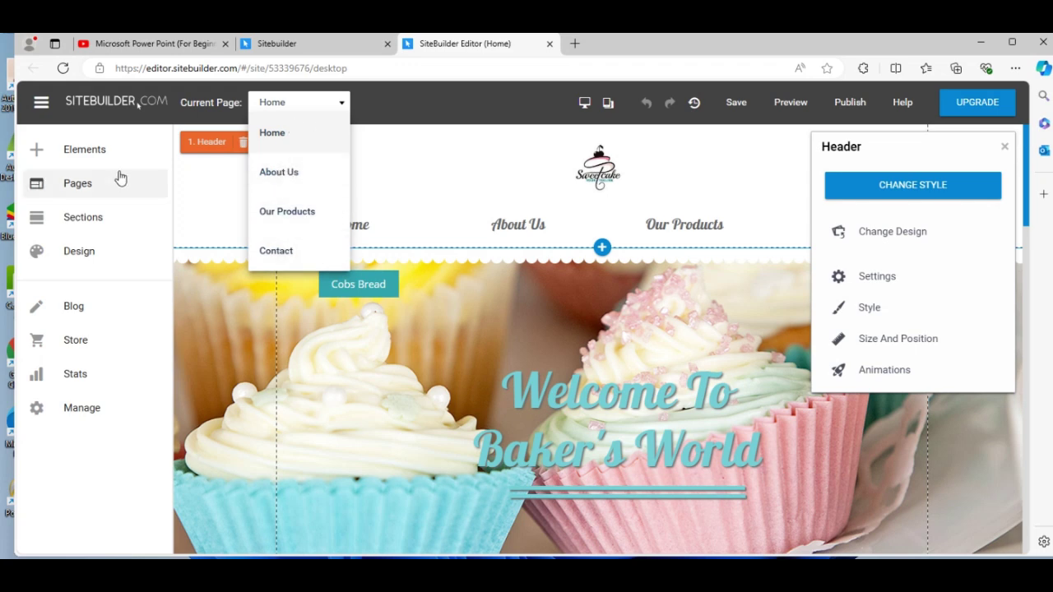
Browse the new-page templates and choose the Meet The Team design with six member portraits under a wide photo banner.
click(93, 186)
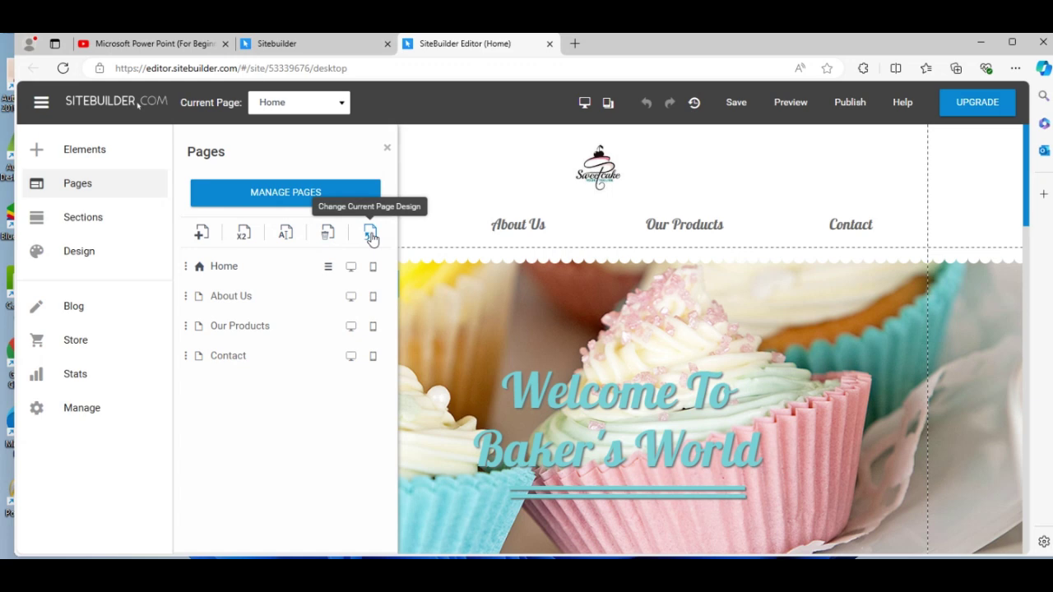
click(203, 236)
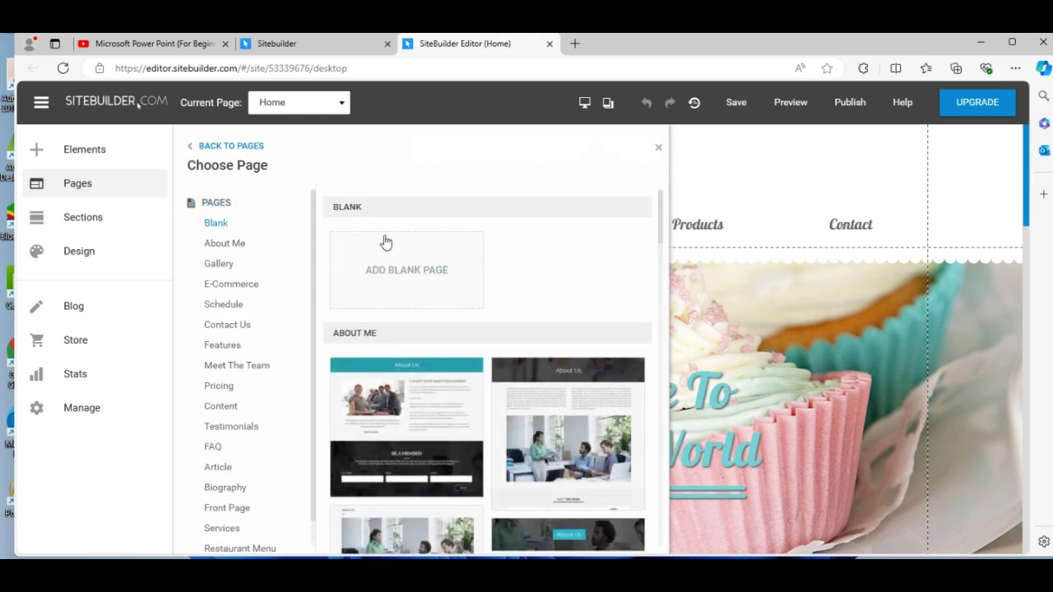
click(236, 250)
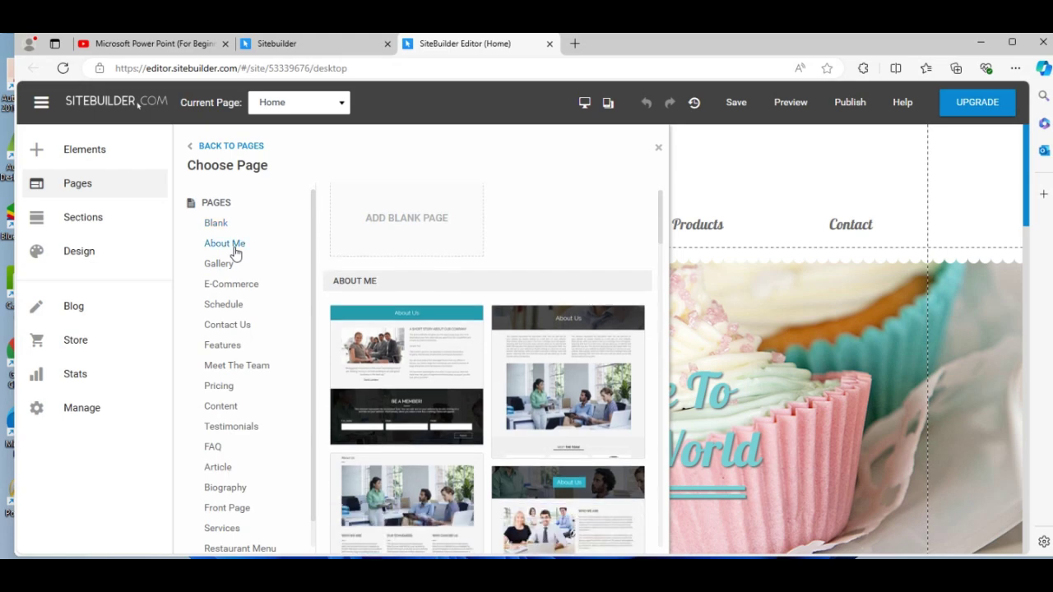
click(230, 264)
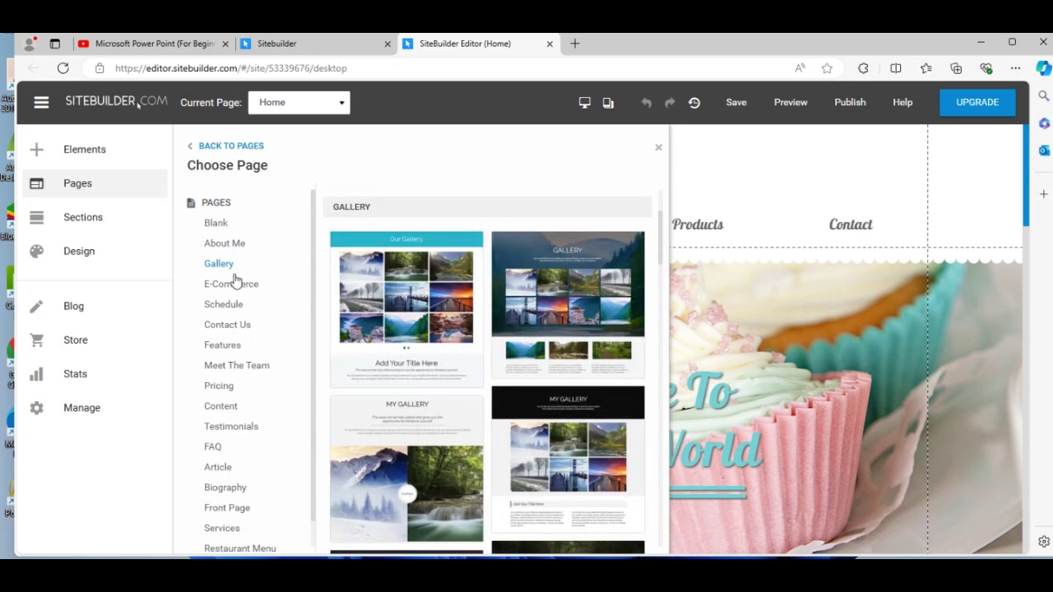
click(238, 285)
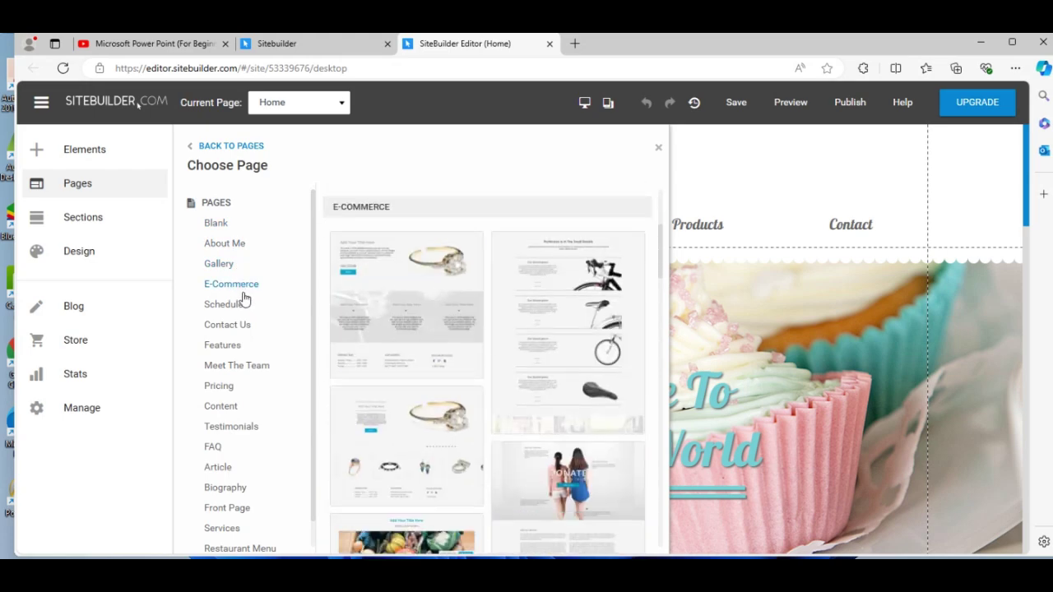
click(255, 370)
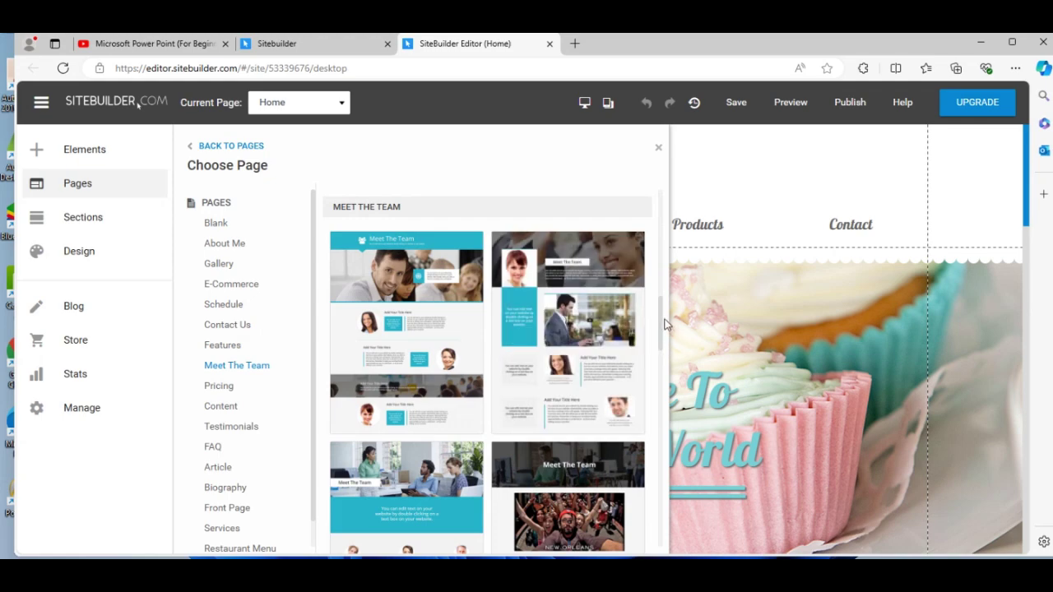
scroll(663, 327, down, 3)
scroll(663, 327, down, 3)
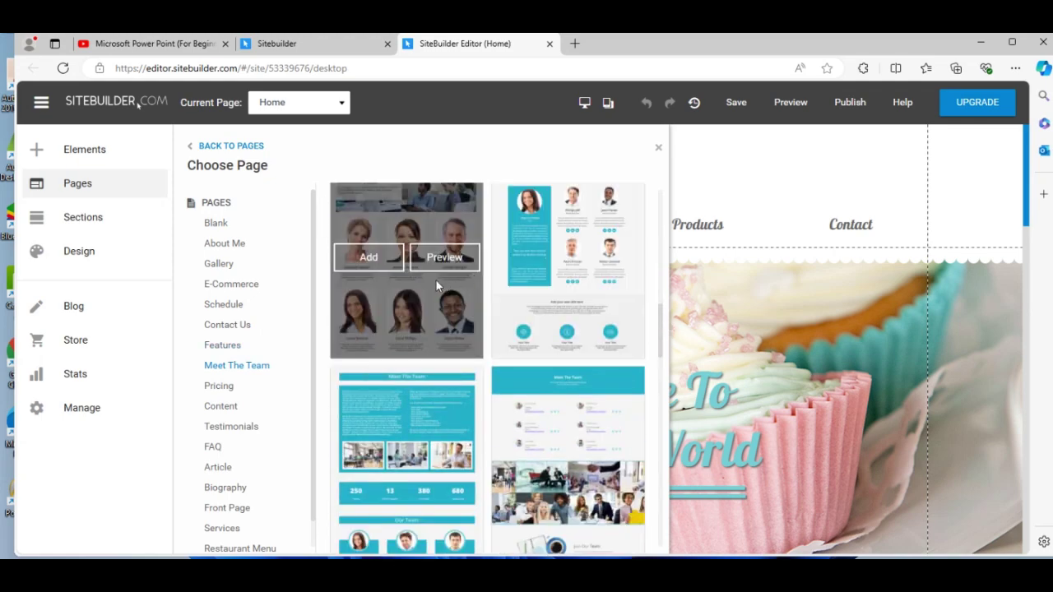
click(368, 257)
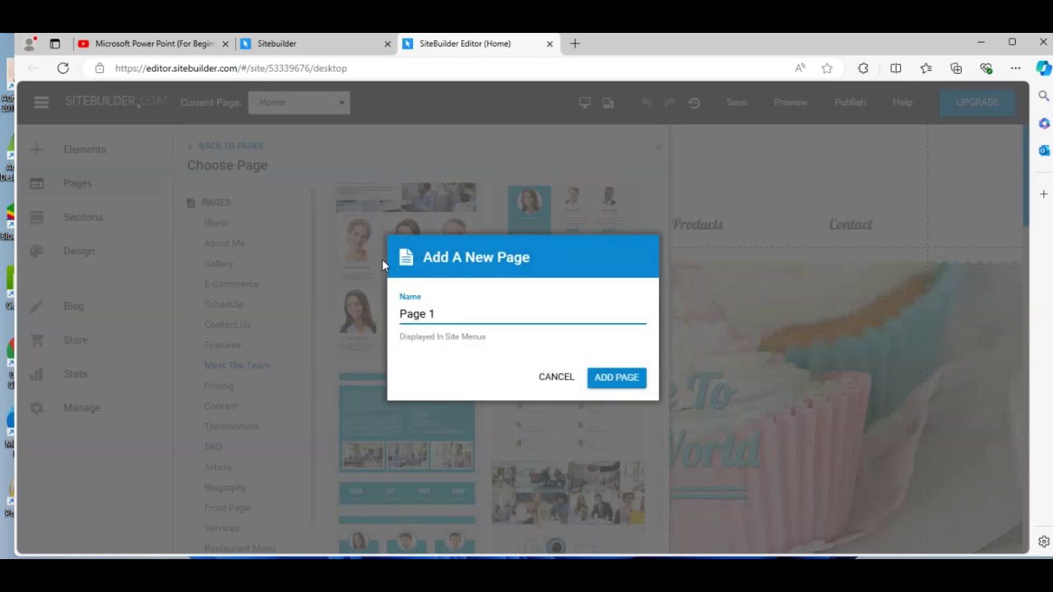
Name the new page Team, add it to the site, and dismiss the header settings.
key(BackSpace)
key(BackSpace)
key(BackSpace)
key(BackSpace)
key(BackSpace)
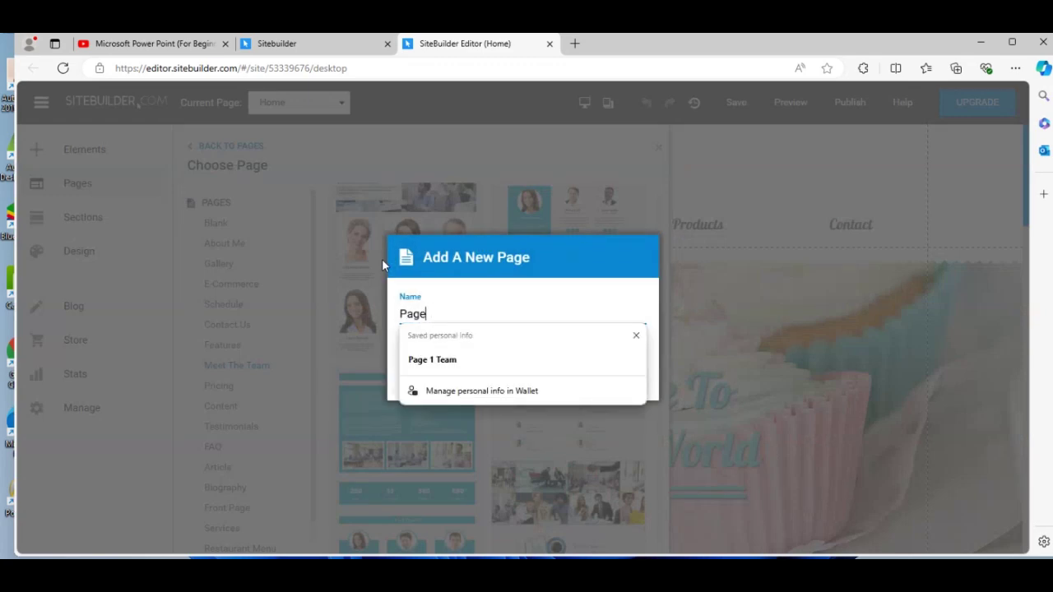
key(BackSpace)
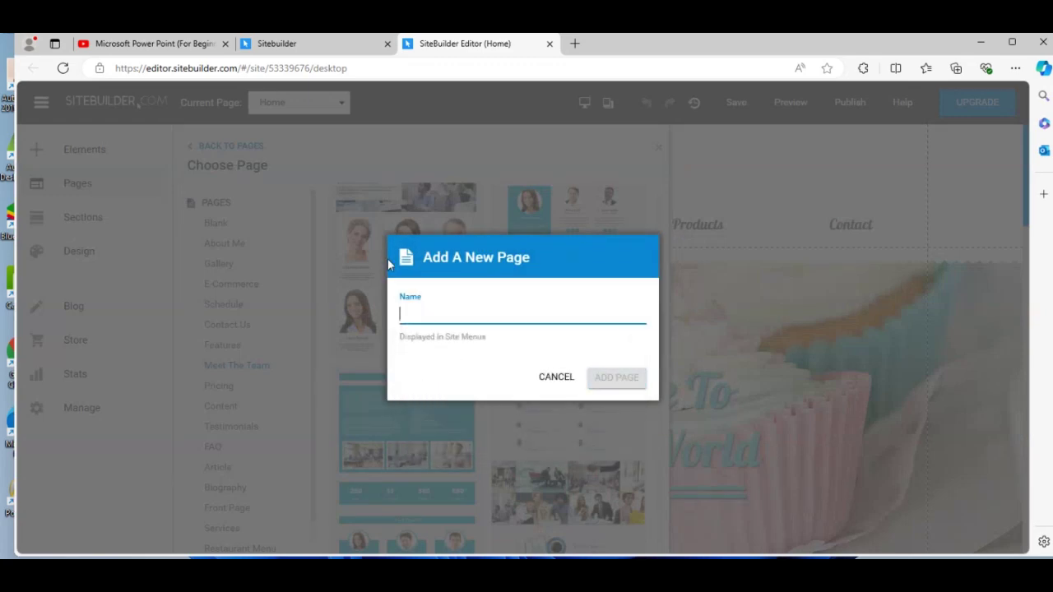
text(Team)
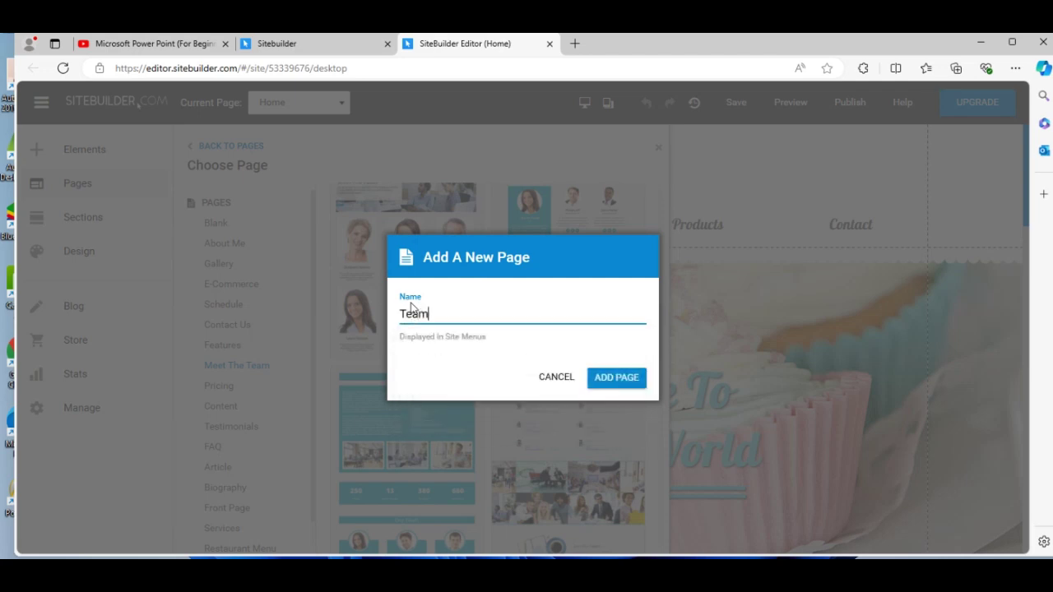
click(622, 384)
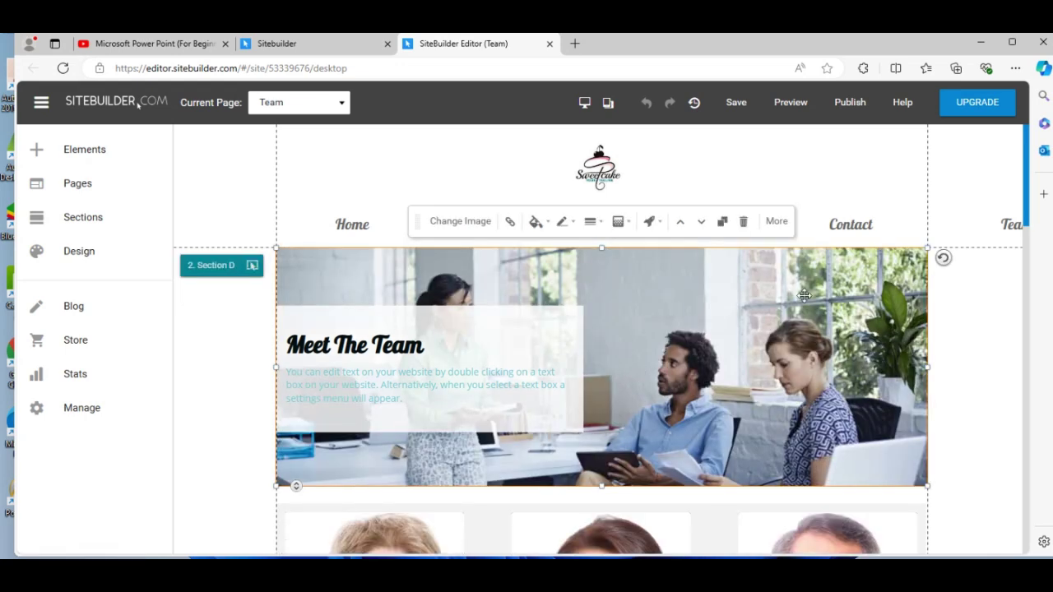
click(815, 198)
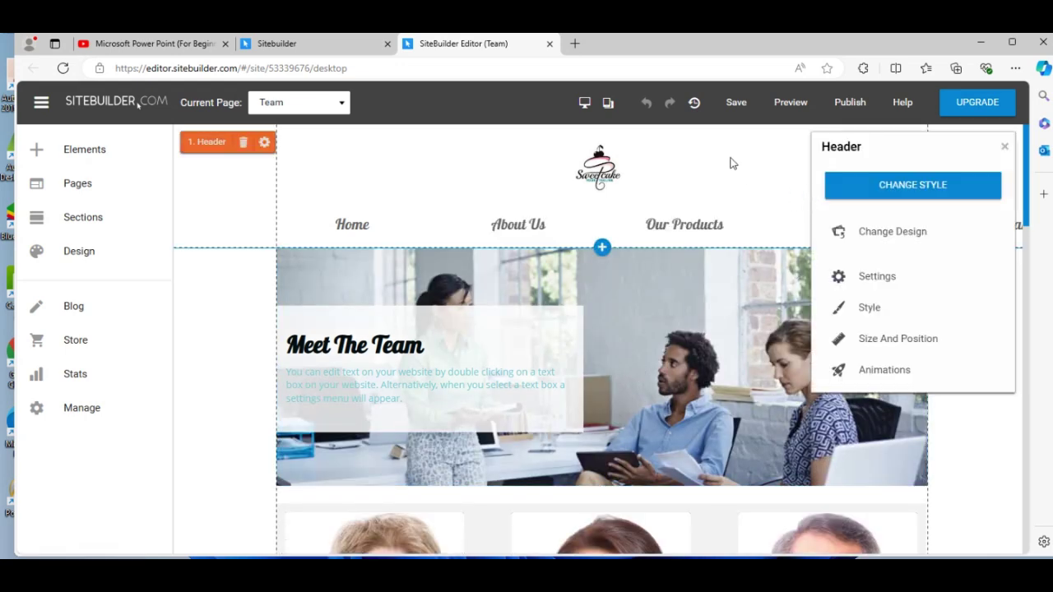
click(1005, 148)
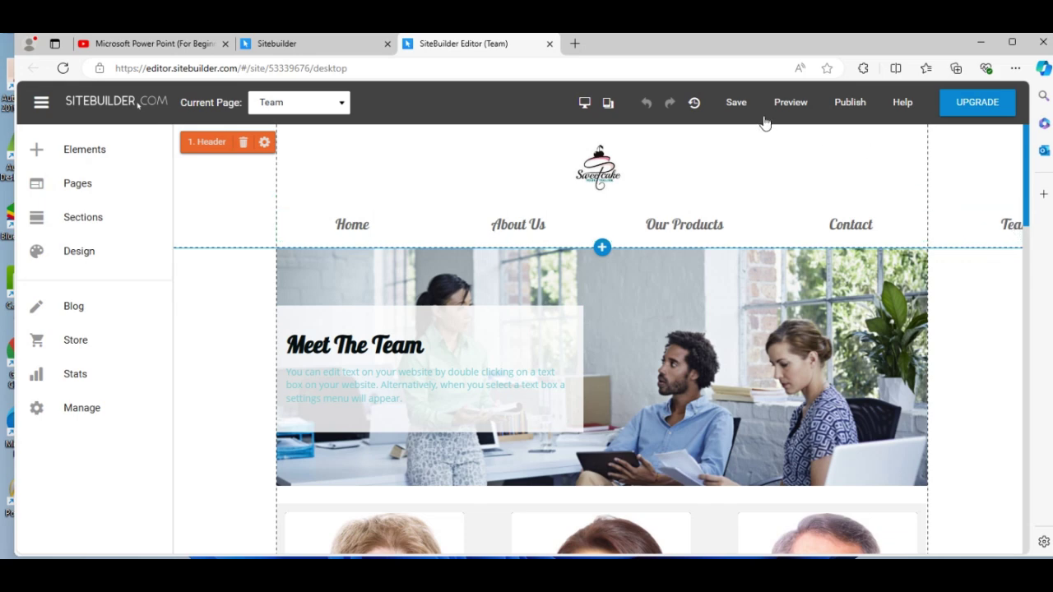
Preview the site, check the Contact and Team pages through the site navigation, and return to editing.
click(790, 103)
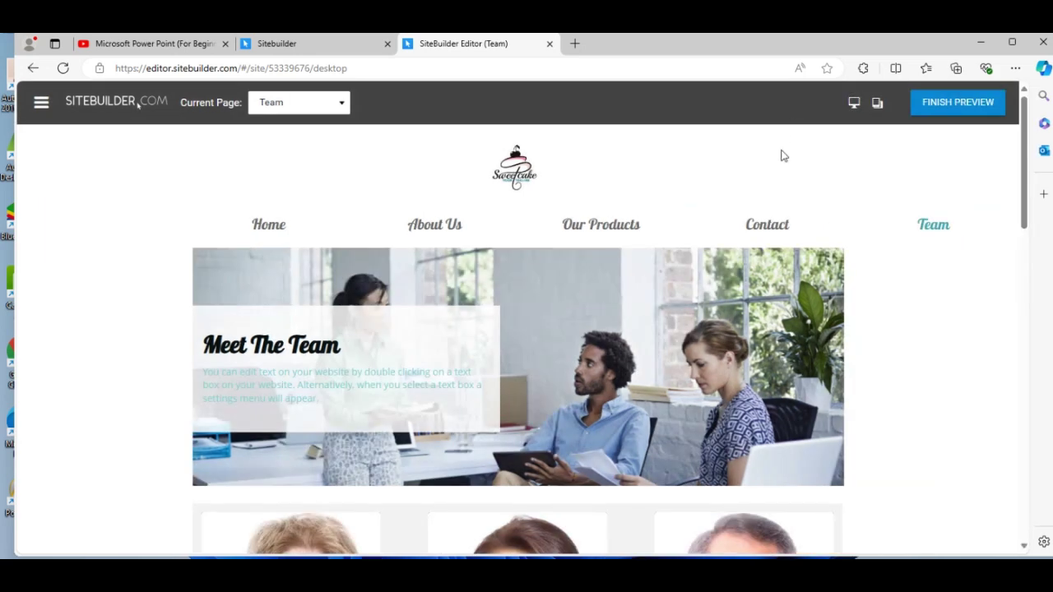
click(773, 222)
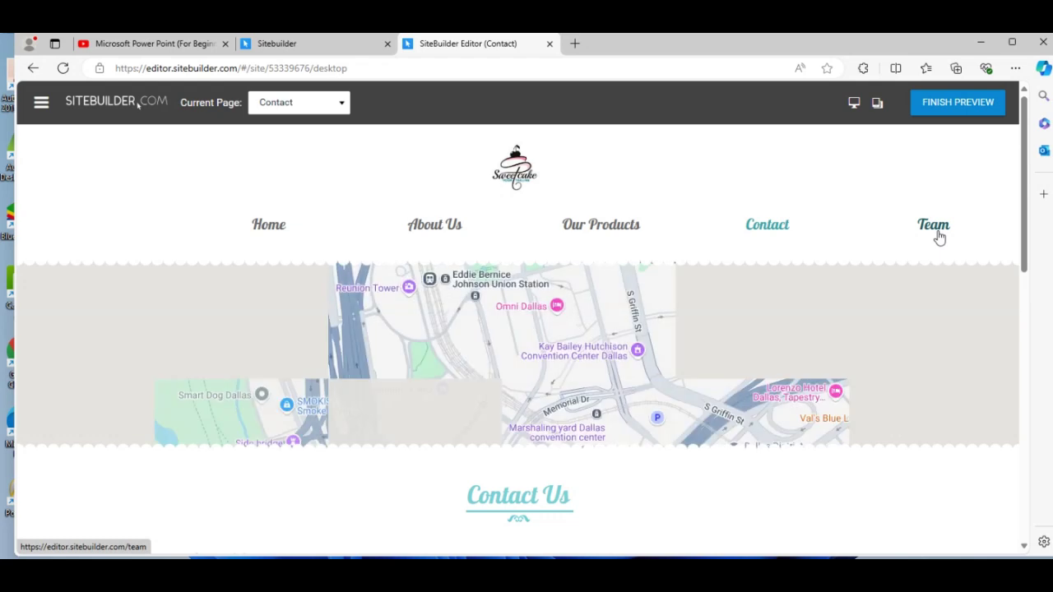
click(938, 237)
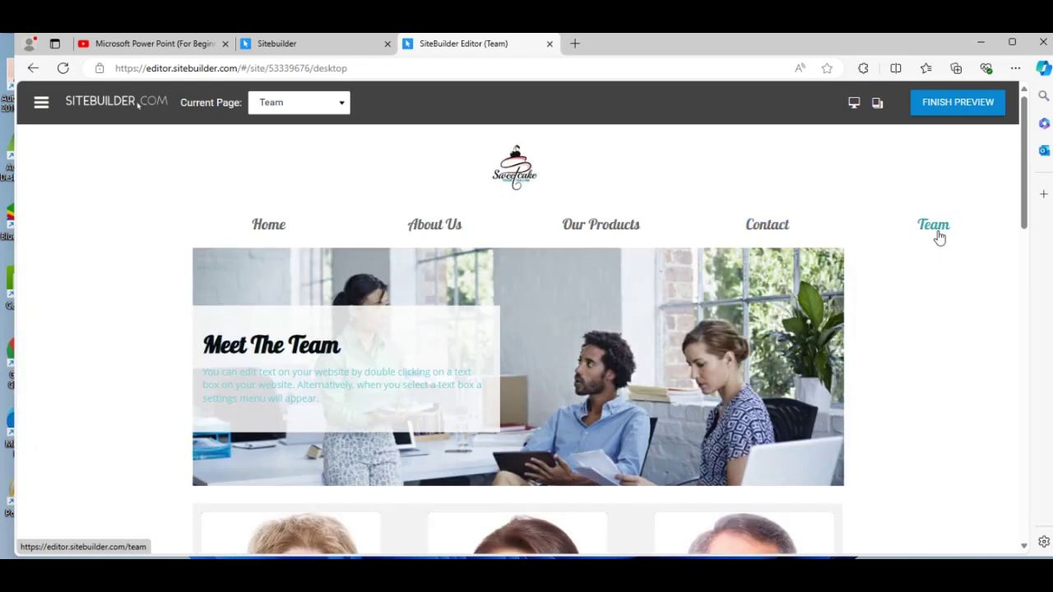
click(1024, 546)
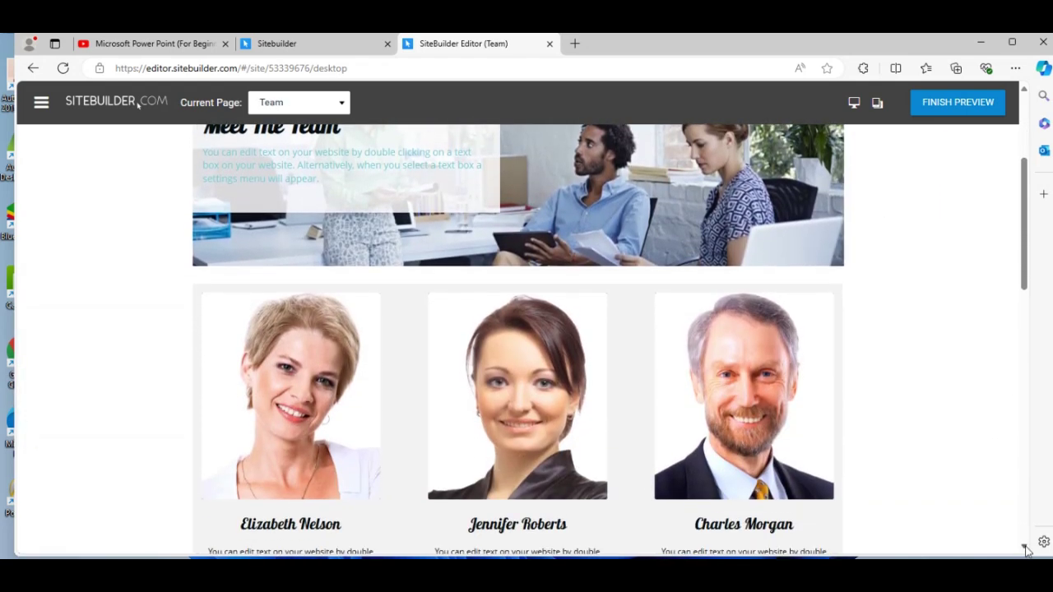
click(1025, 547)
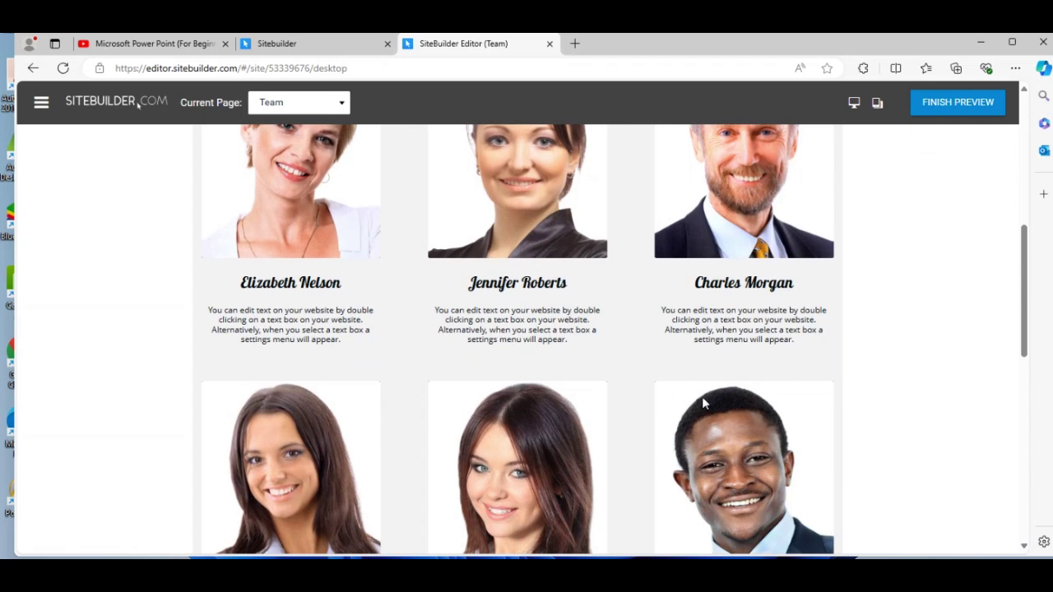
click(966, 102)
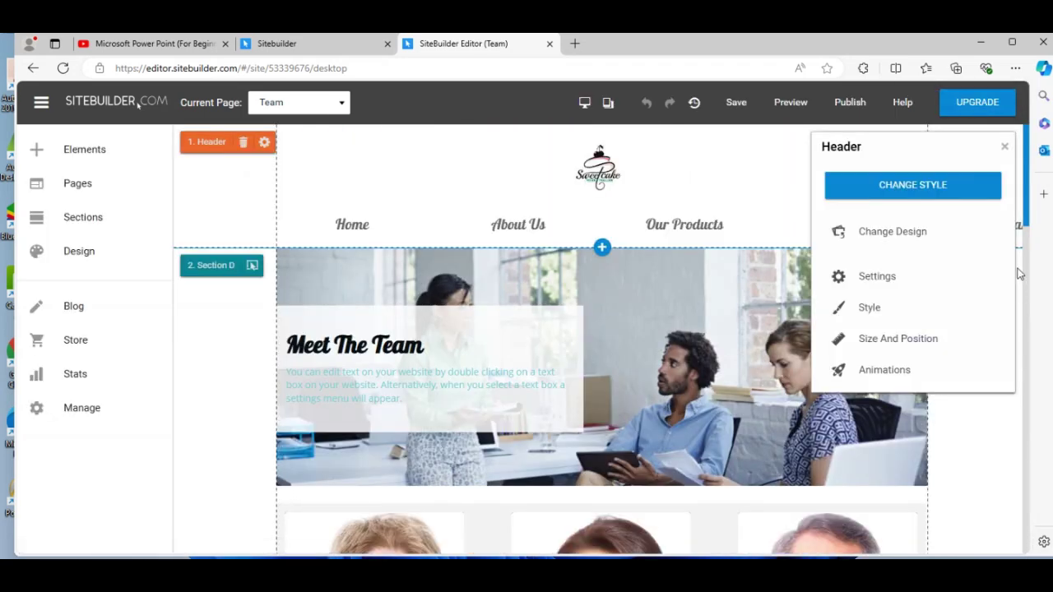
click(1005, 148)
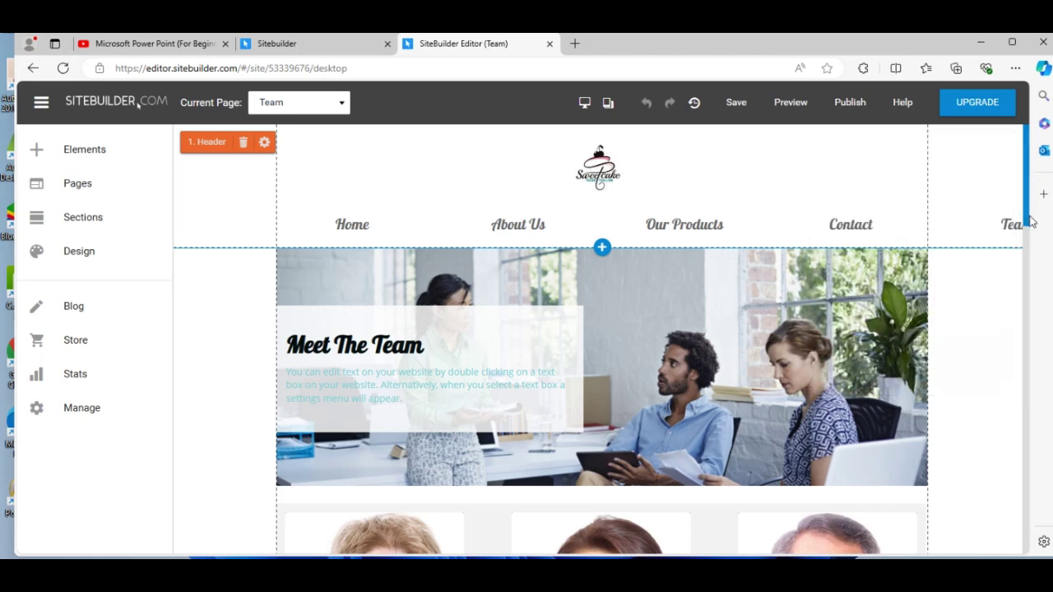
Swap the first two member cards in the top row of the Team page's data list.
drag(1026, 209, 1029, 272)
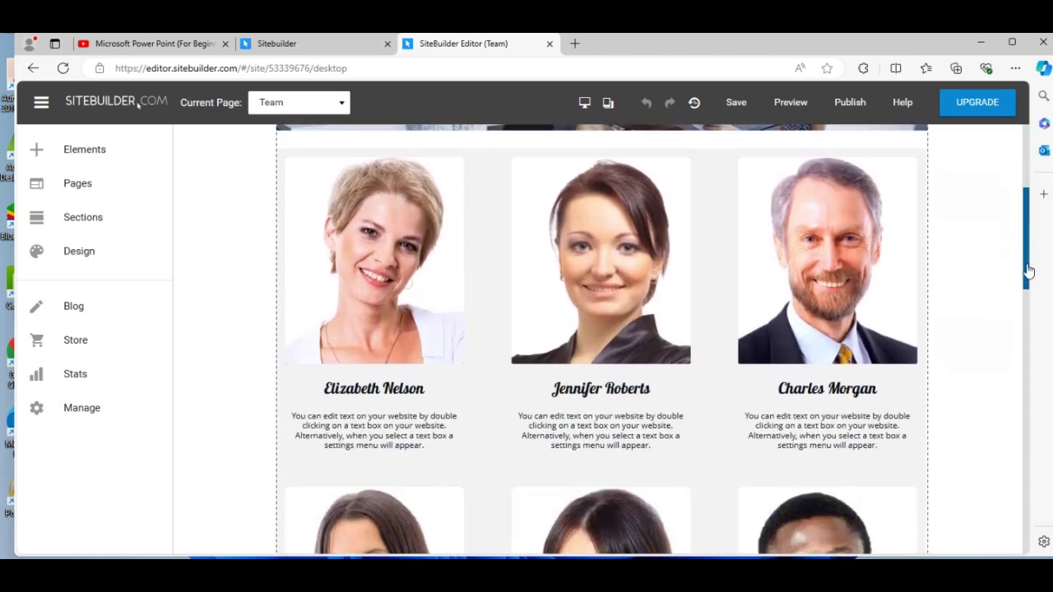
click(374, 404)
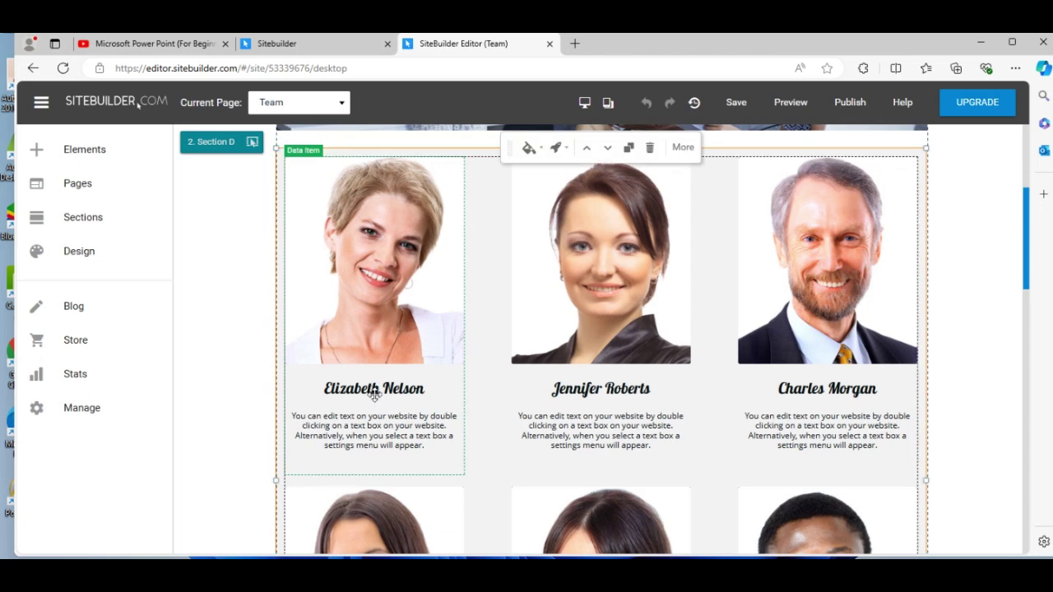
click(374, 395)
double_click(366, 440)
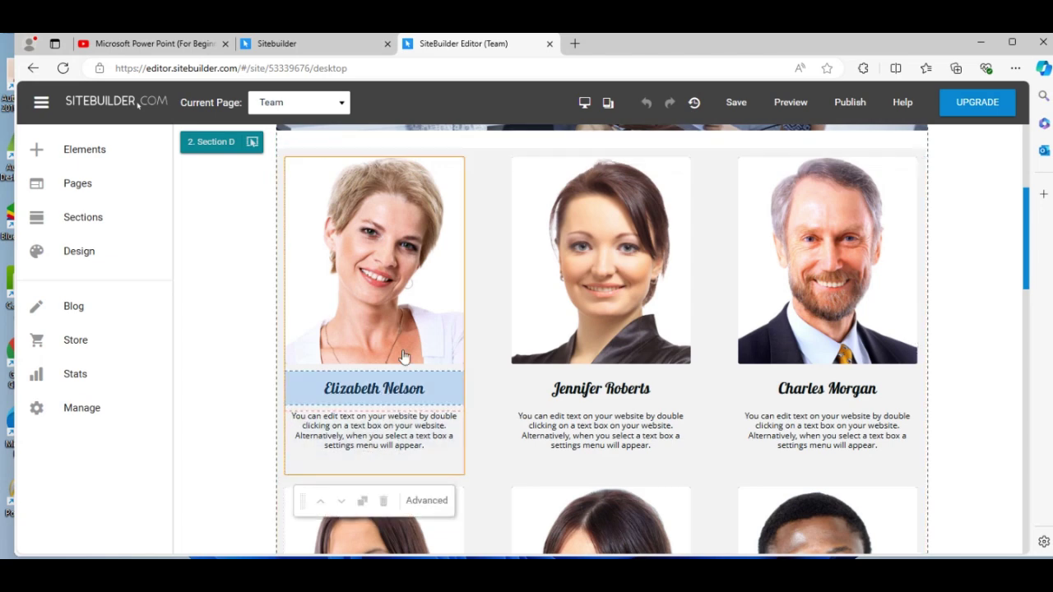
click(383, 267)
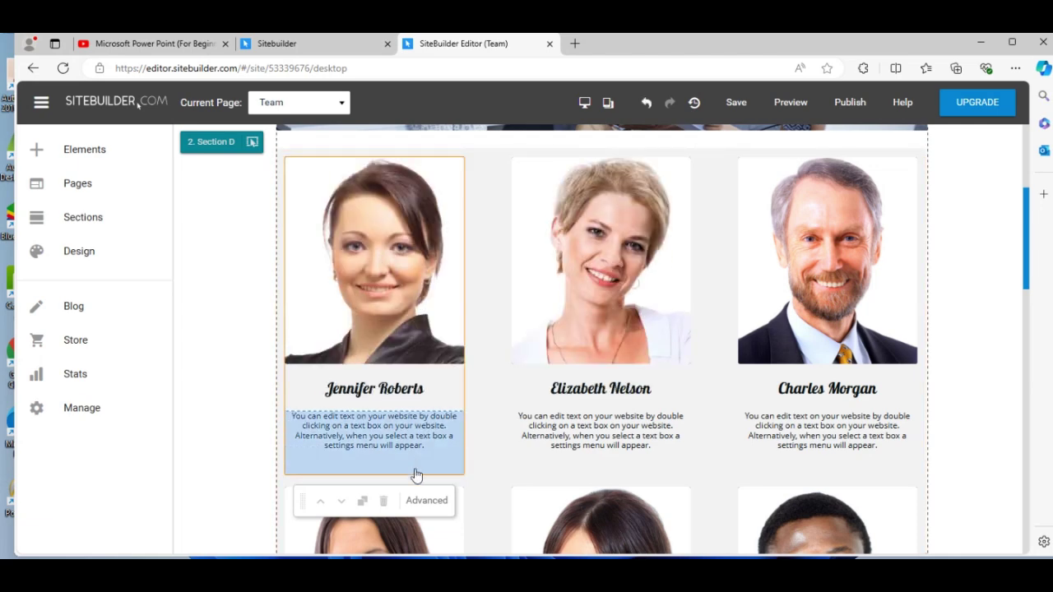
Upload the Build Ur Biz picture from Downloads and replace the first member's portrait with the Big-Dreams-Tiny-Budget image from the uploaded images.
click(426, 501)
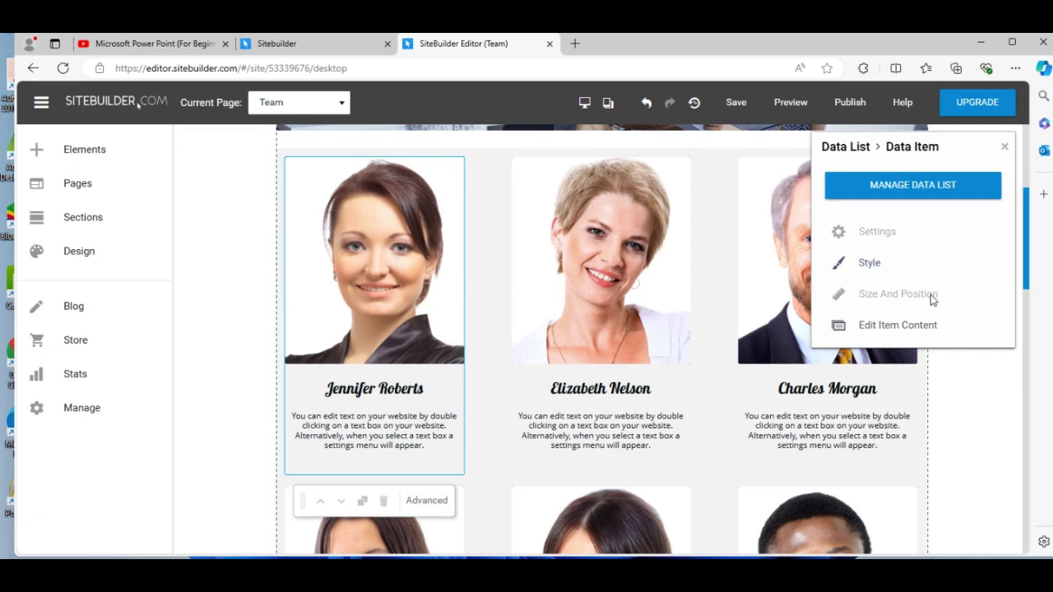
click(891, 337)
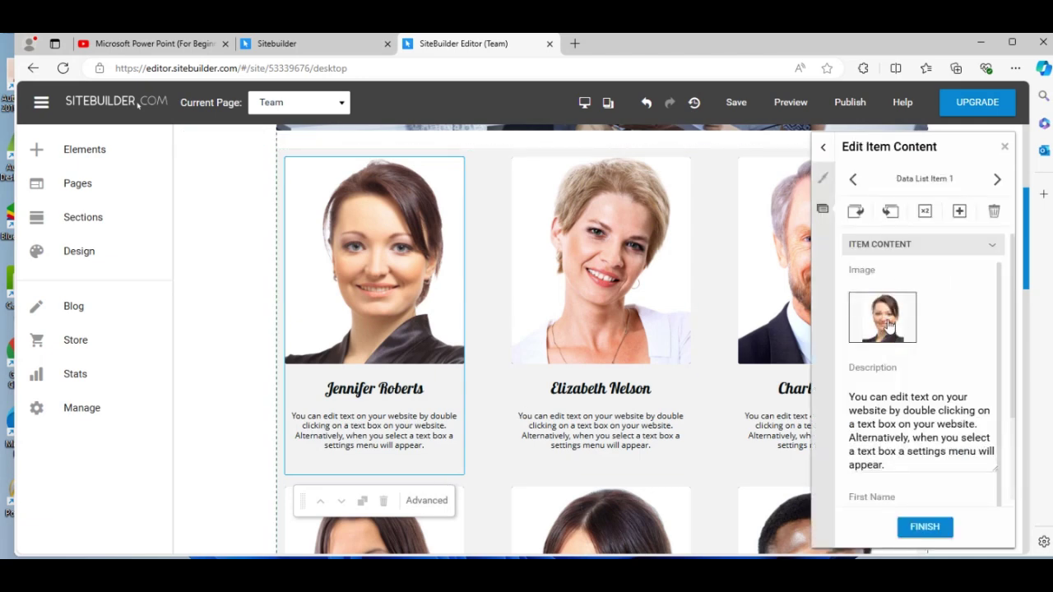
click(889, 325)
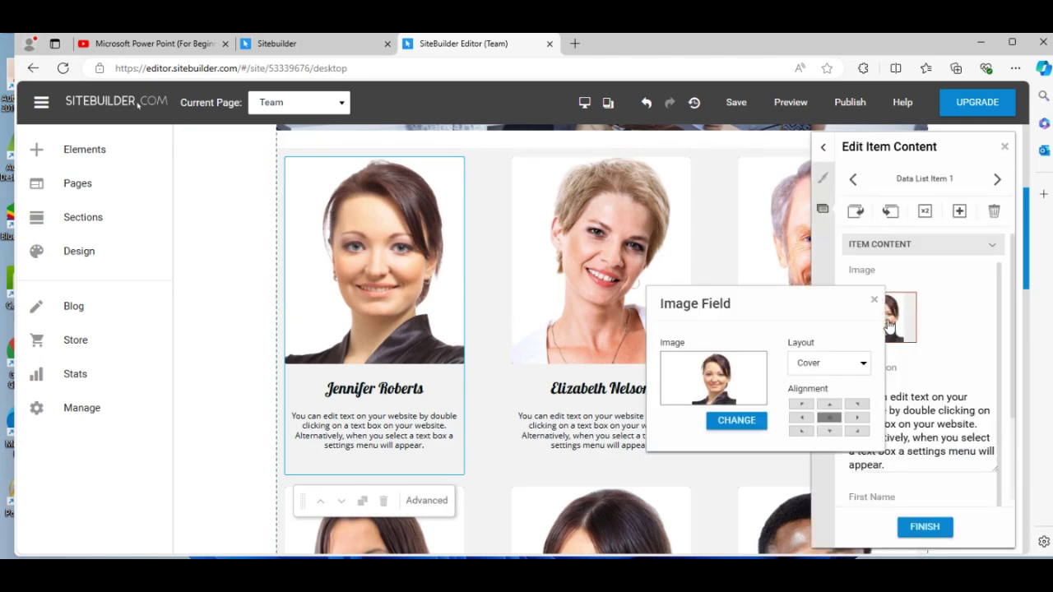
click(736, 420)
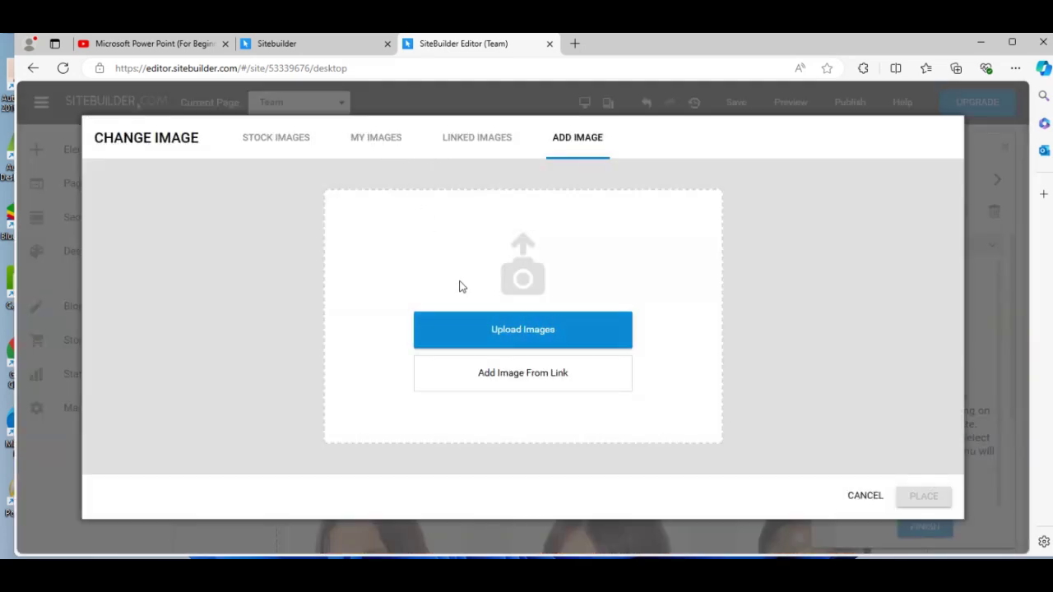
click(489, 331)
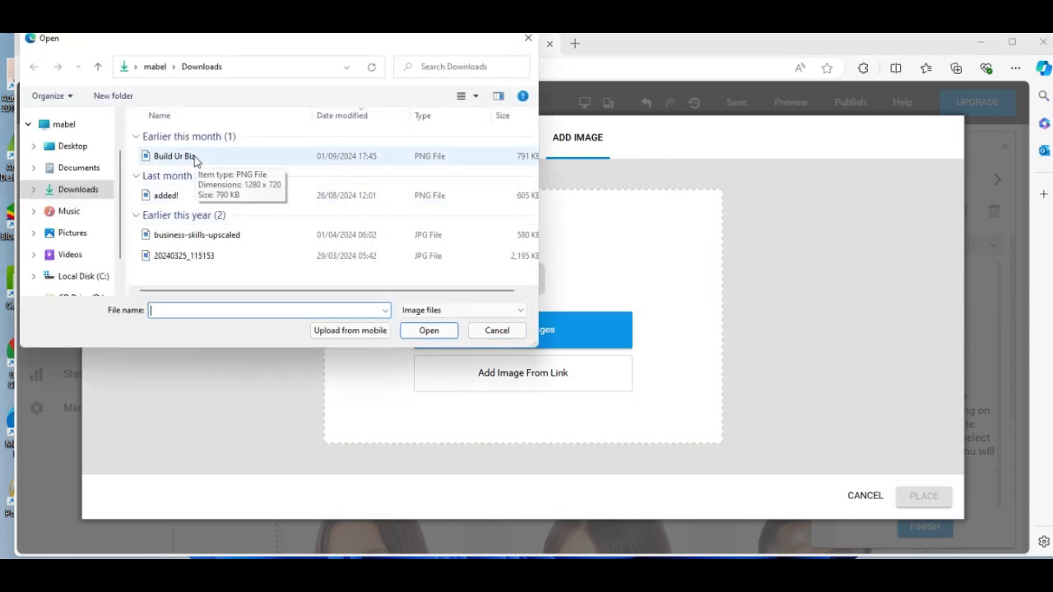
click(195, 161)
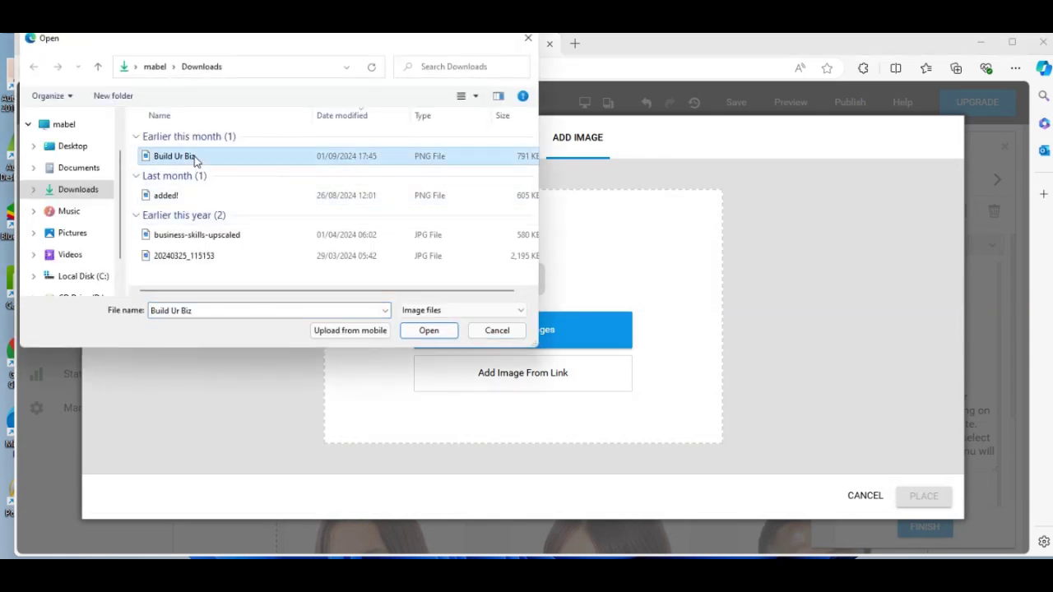
click(426, 331)
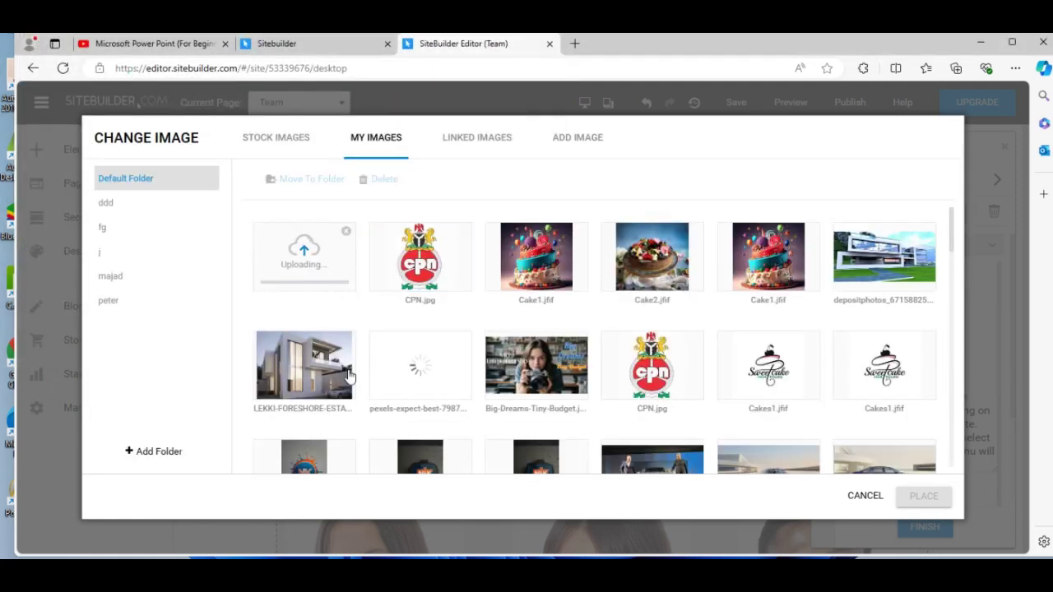
click(547, 375)
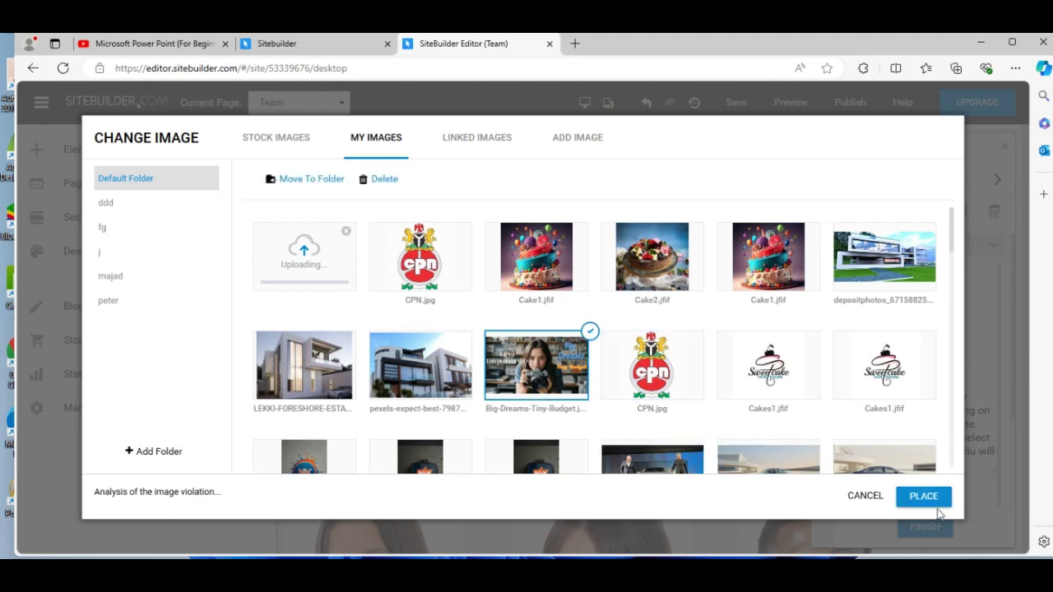
click(930, 500)
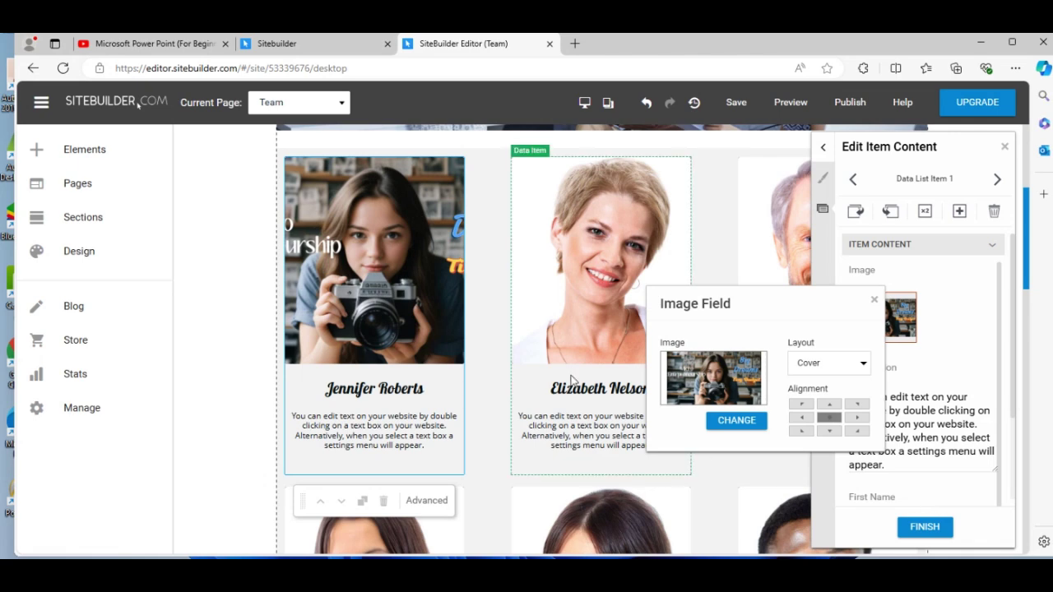
Replace the opening words of the first member's placeholder description with "She is the Chief Digital Strategist".
click(389, 430)
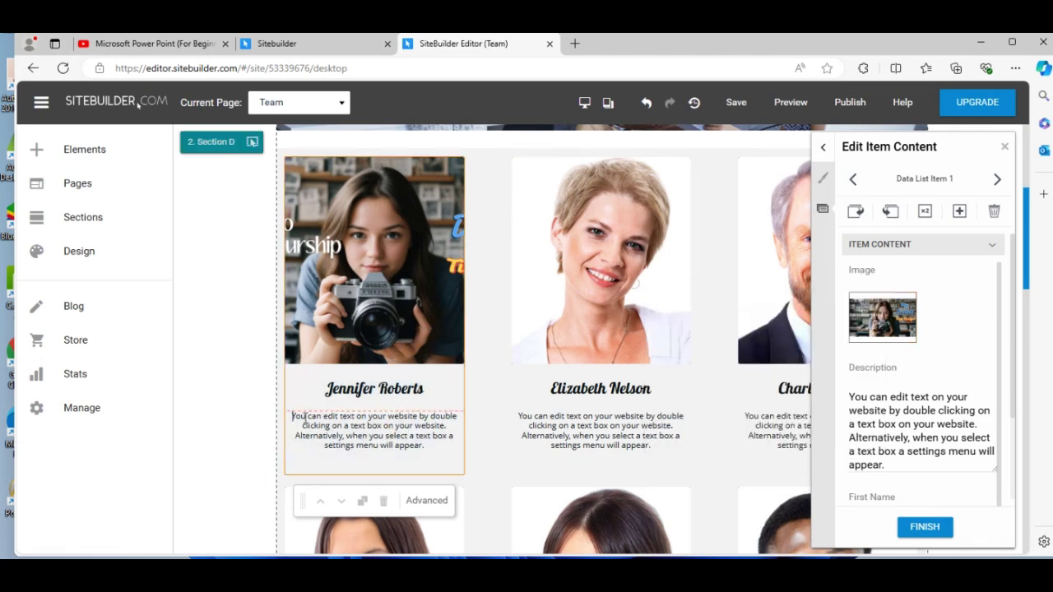
key(Delete)
key(Delete)
key(Delete)
key(Delete)
key(Delete)
key(Delete)
key(Delete)
key(Delete)
key(Delete)
key(Delete)
key(Delete)
key(Delete)
key(Delete)
key(Delete)
key(Delete)
key(Delete)
key(Delete)
key(Delete)
key(Delete)
key(Delete)
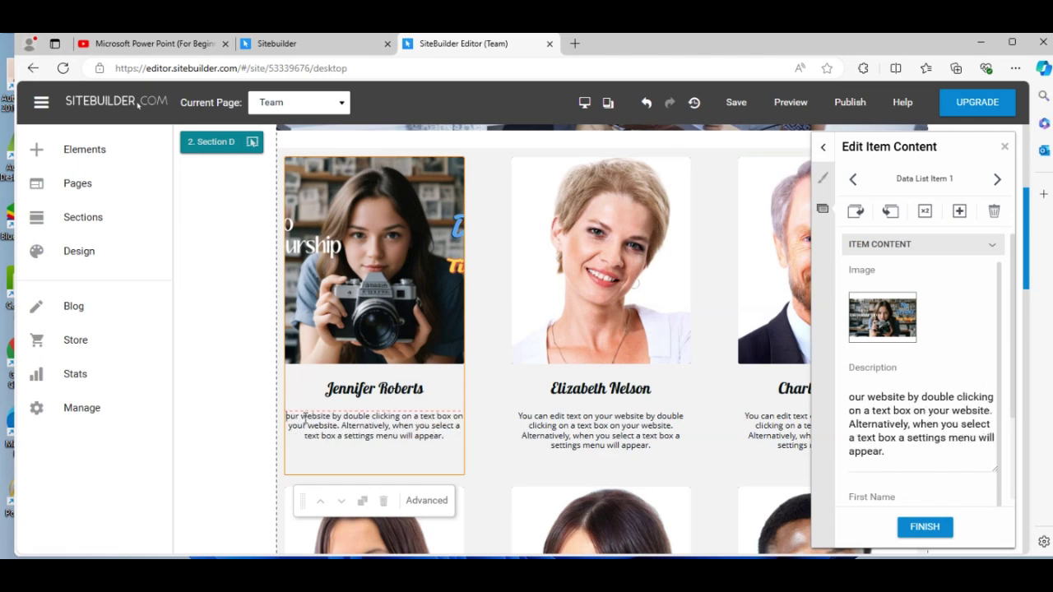
key(Delete)
key(Delete)
key(Delete)
key(Delete)
key(Delete)
key(Delete)
key(Delete)
key(Delete)
key(Delete)
key(Delete)
key(Delete)
key(Delete)
key(Delete)
key(Delete)
key(Delete)
key(Delete)
key(Delete)
key(Delete)
key(Delete)
key(Delete)
text(She )
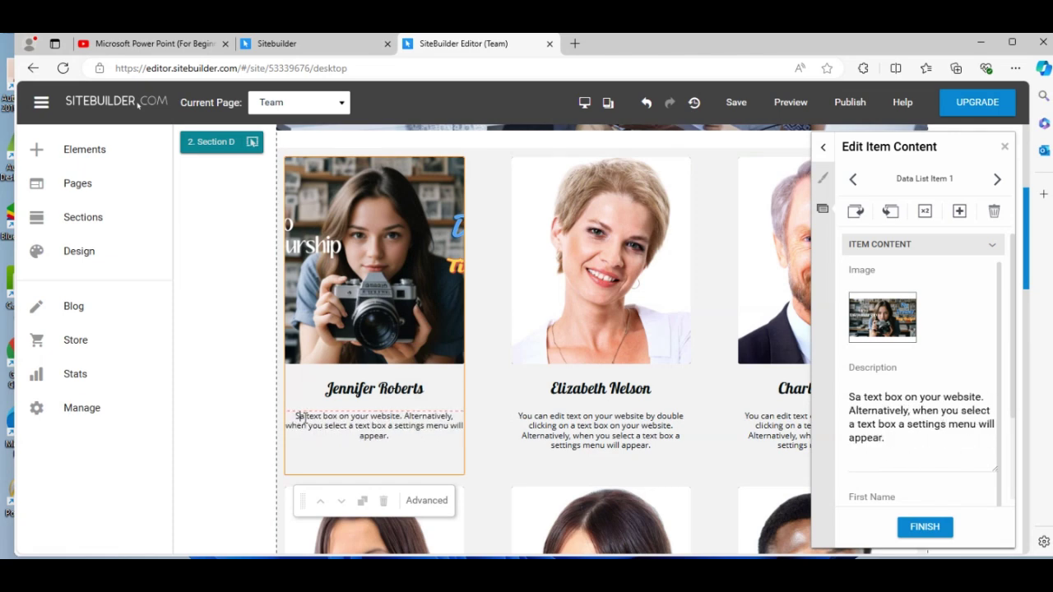
text(is )
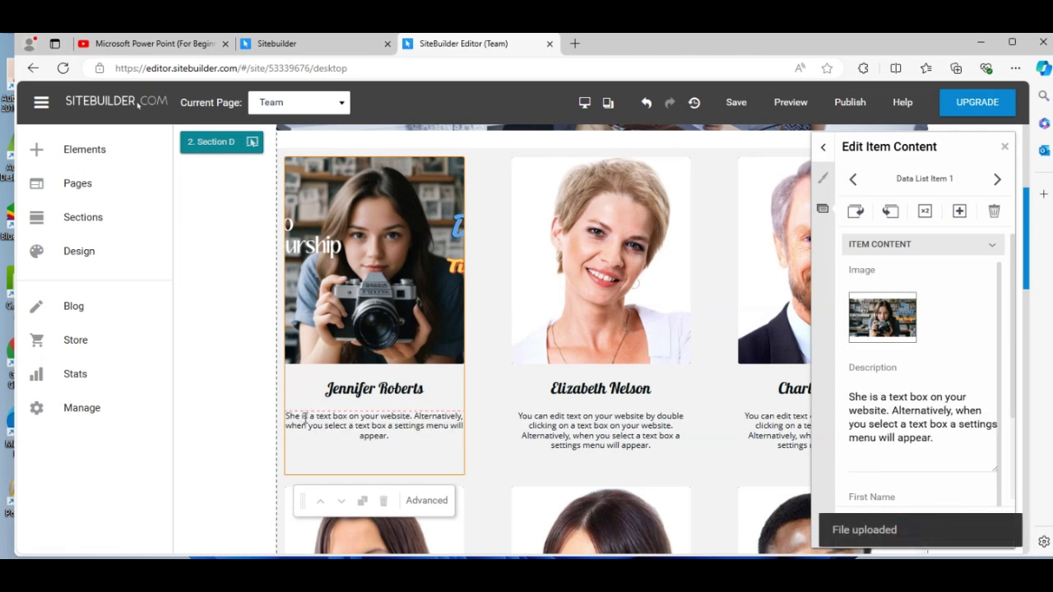
text(h)
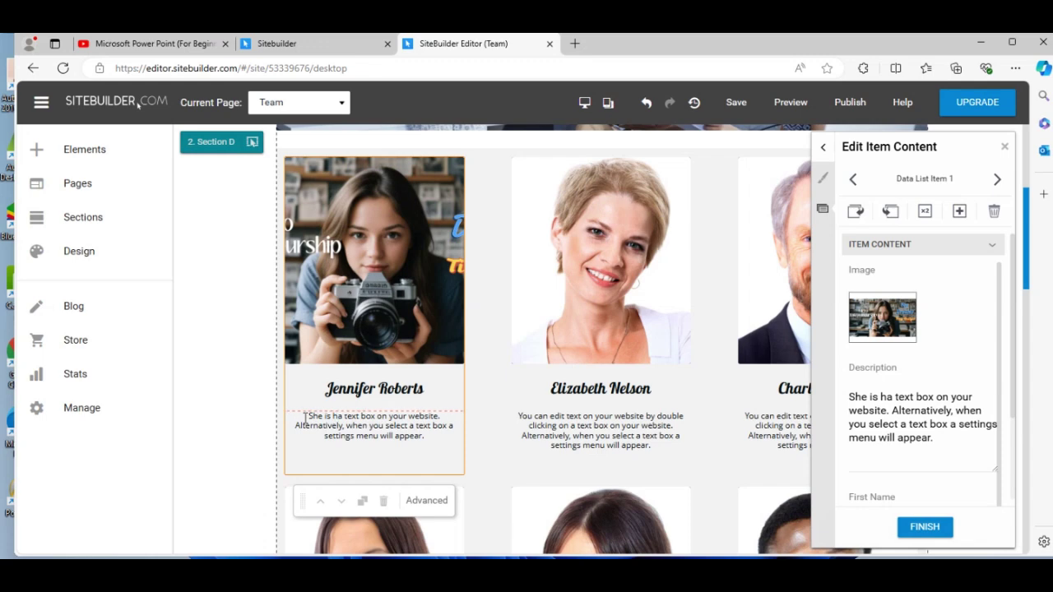
text(e the M)
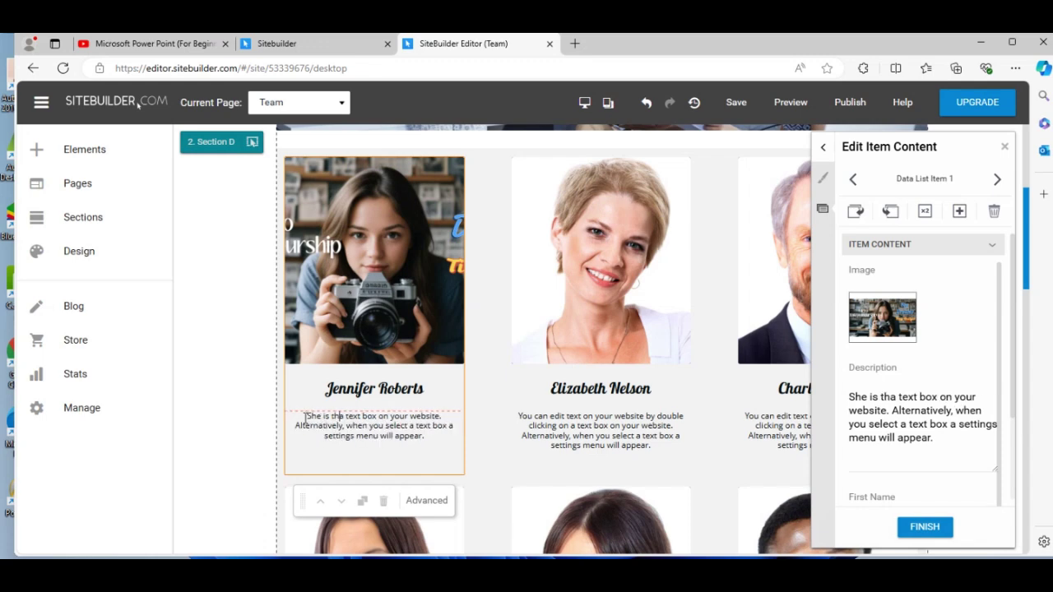
key(BackSpace)
text(Chief)
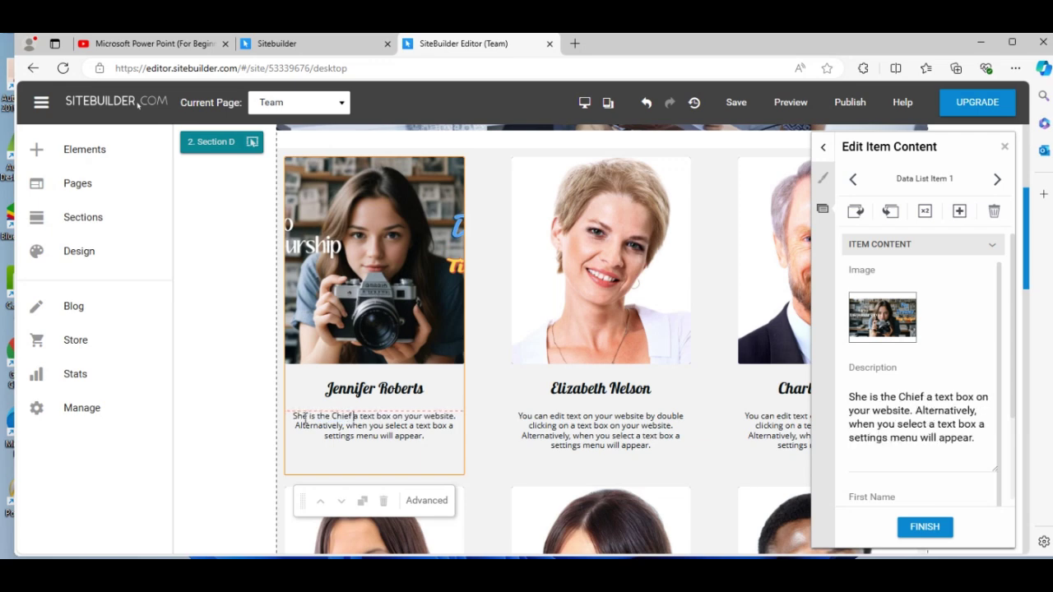
text( Digital )
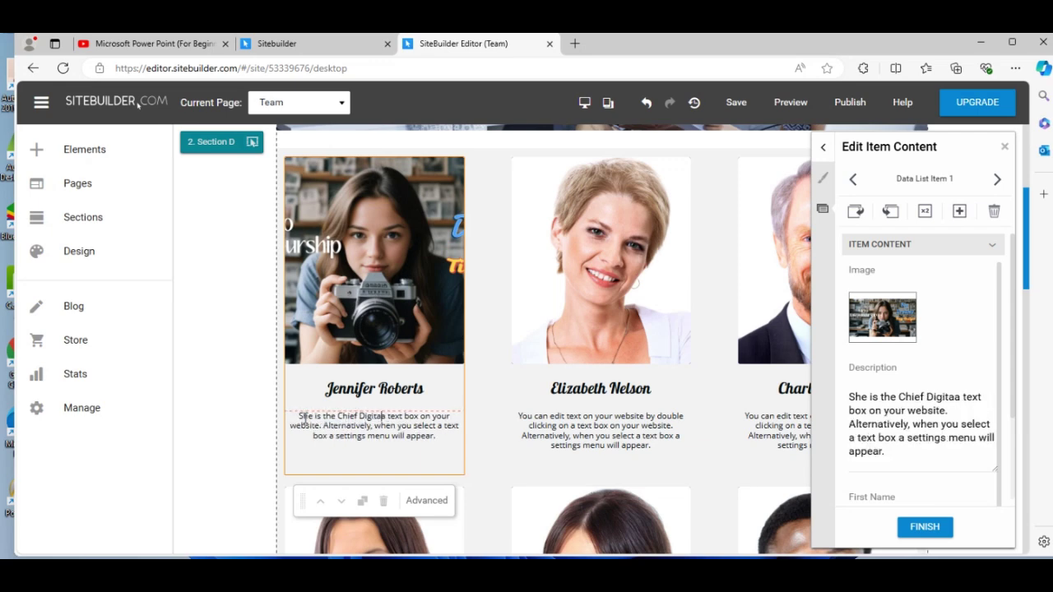
text(Strategist)
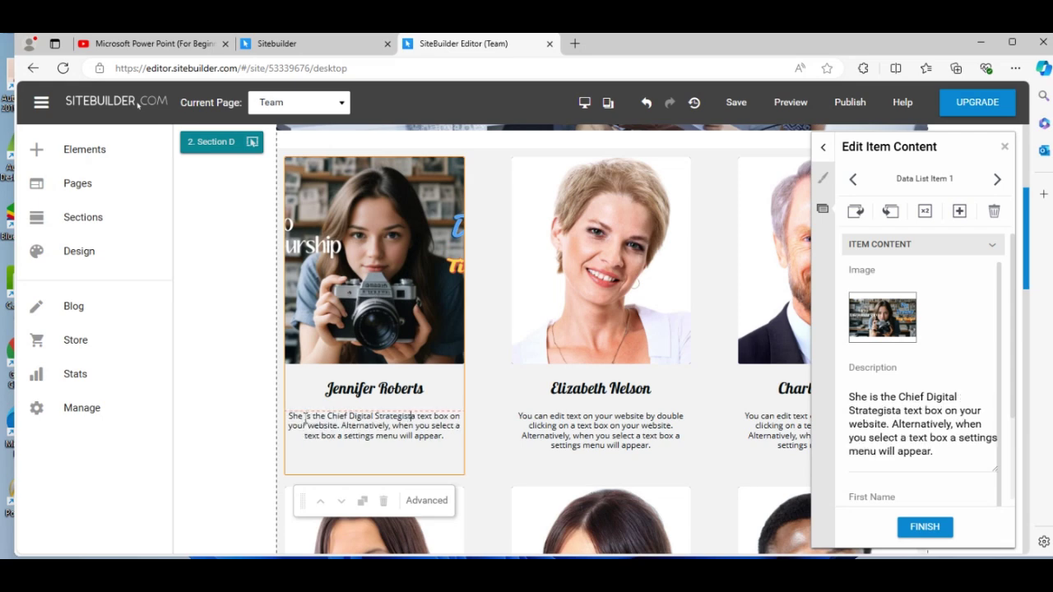
Delete the leftover placeholder text that follows "Strategist" in the first member's description.
key(Delete)
key(Delete)
key(Delete)
key(Delete)
key(Delete)
key(Delete)
key(Delete)
key(Delete)
key(Delete)
key(Delete)
key(Delete)
key(Delete)
key(Delete)
key(Delete)
key(Delete)
key(Delete)
key(Delete)
key(Delete)
key(Delete)
key(Delete)
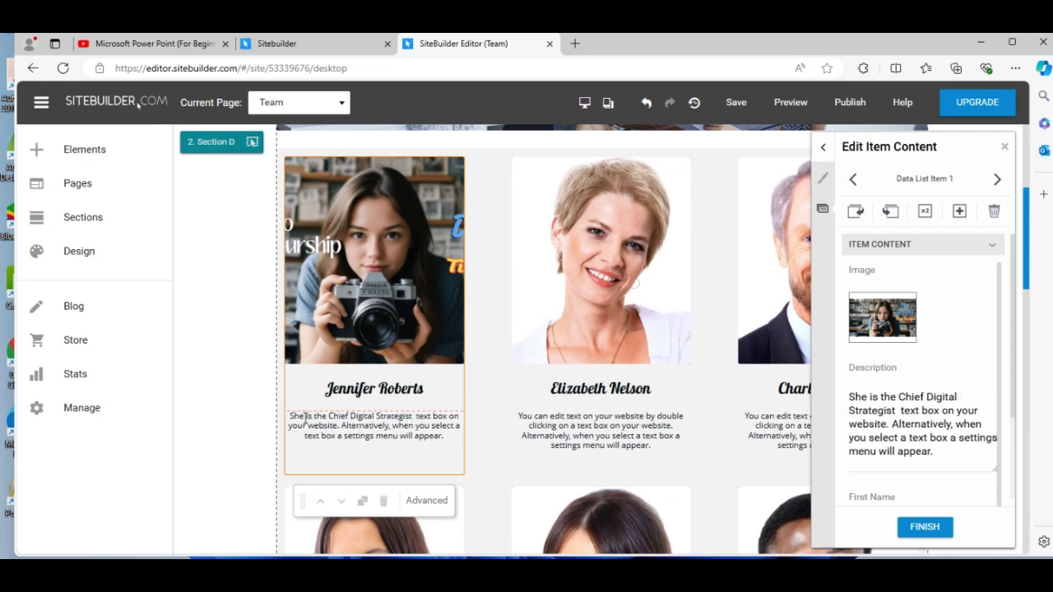
key(Delete)
key(Delete)
key(Delete)
key(Delete)
key(Delete)
key(Delete)
key(Delete)
key(Delete)
key(Delete)
key(Delete)
key(Delete)
key(Delete)
key(Delete)
key(Delete)
key(Delete)
key(Delete)
key(Delete)
key(Delete)
key(Delete)
key(Delete)
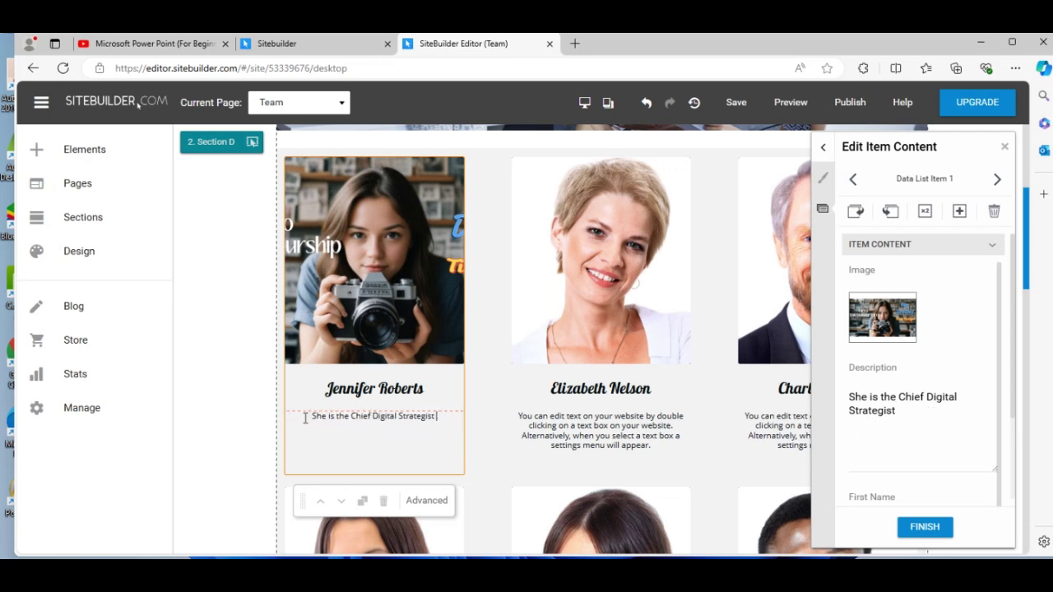
Select the new description text, finish editing the first member's item content, and dismiss the data item settings.
drag(312, 417, 468, 427)
drag(435, 417, 285, 418)
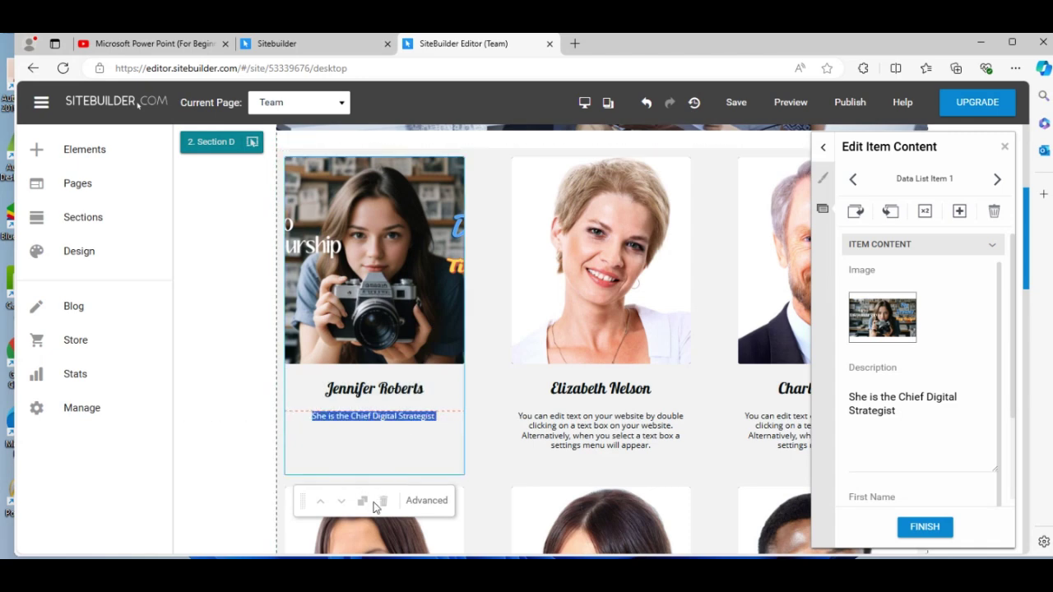
right_click(352, 416)
click(333, 437)
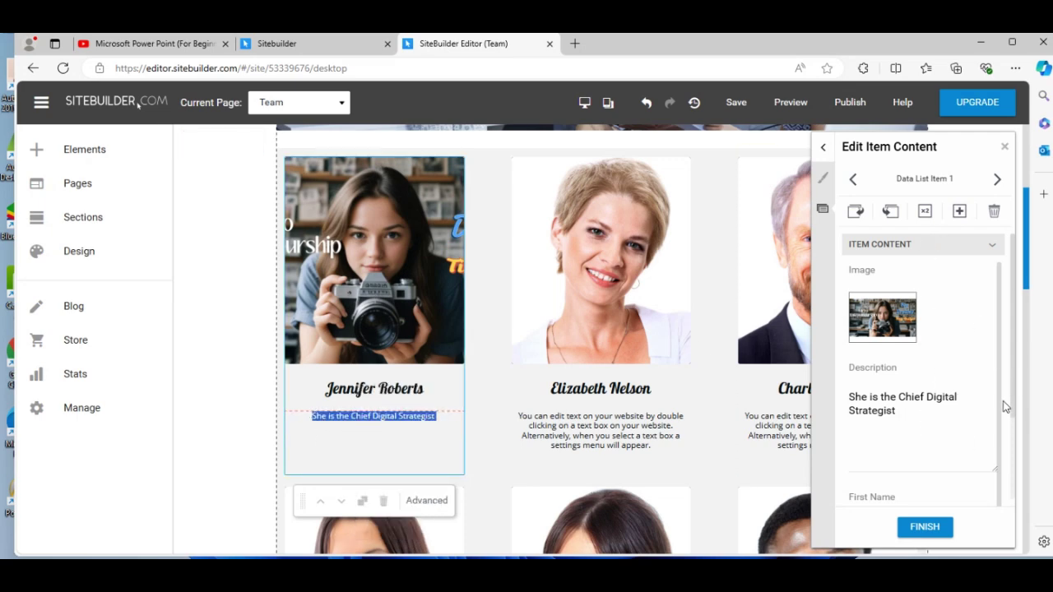
drag(999, 392, 1001, 427)
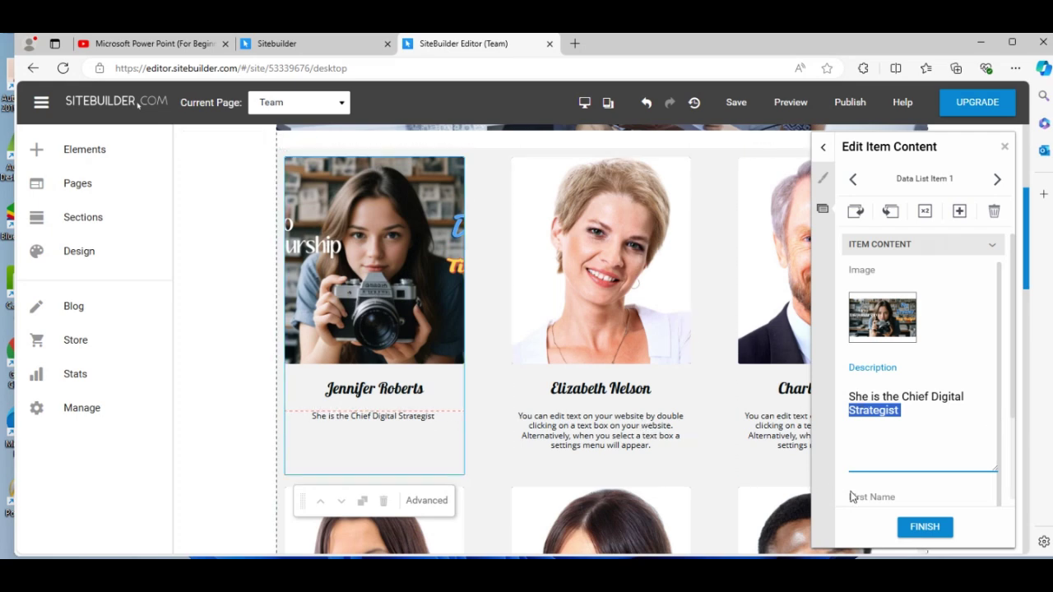
click(924, 528)
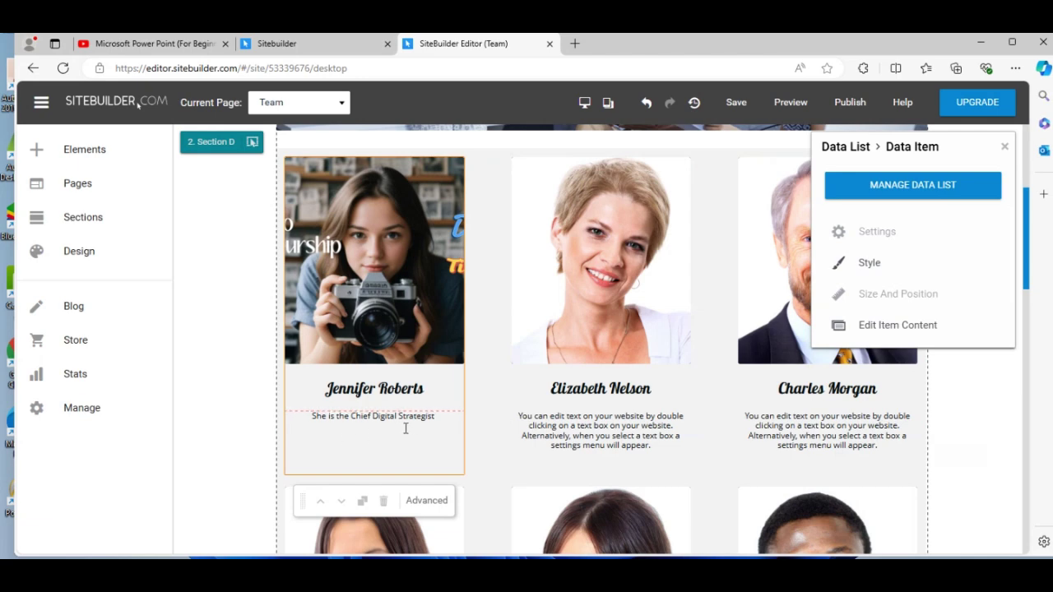
click(594, 438)
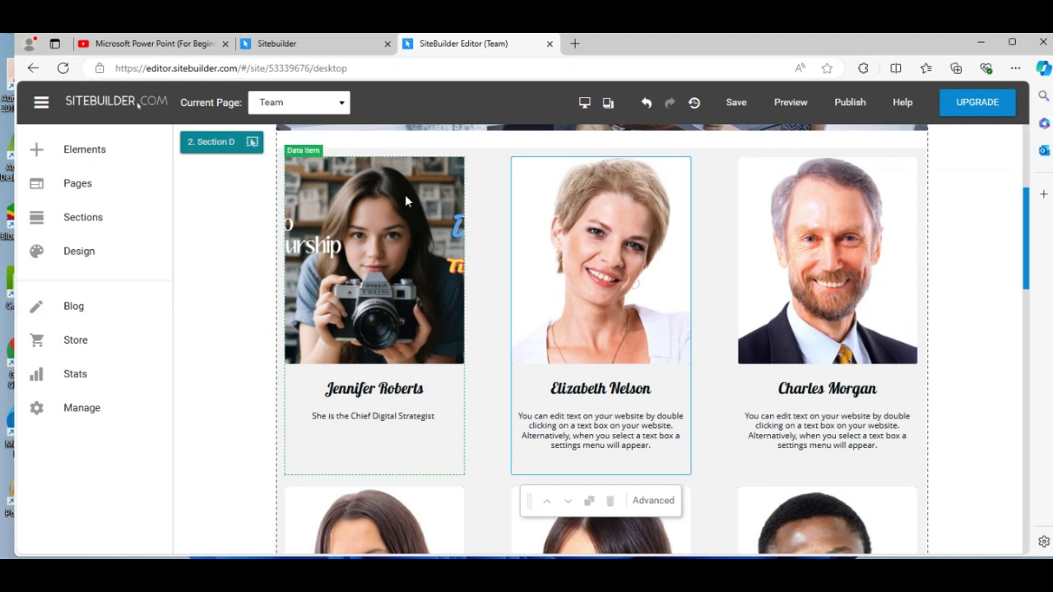
Preview the edited Team page, go through the Contact and About Us links and back to Team, and end the preview.
click(59, 194)
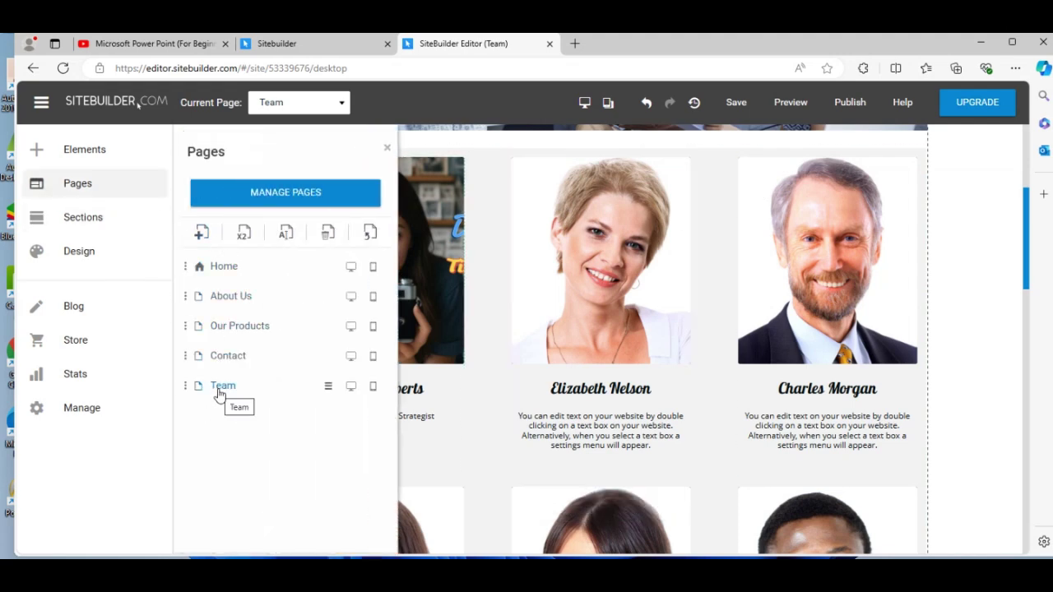
click(790, 102)
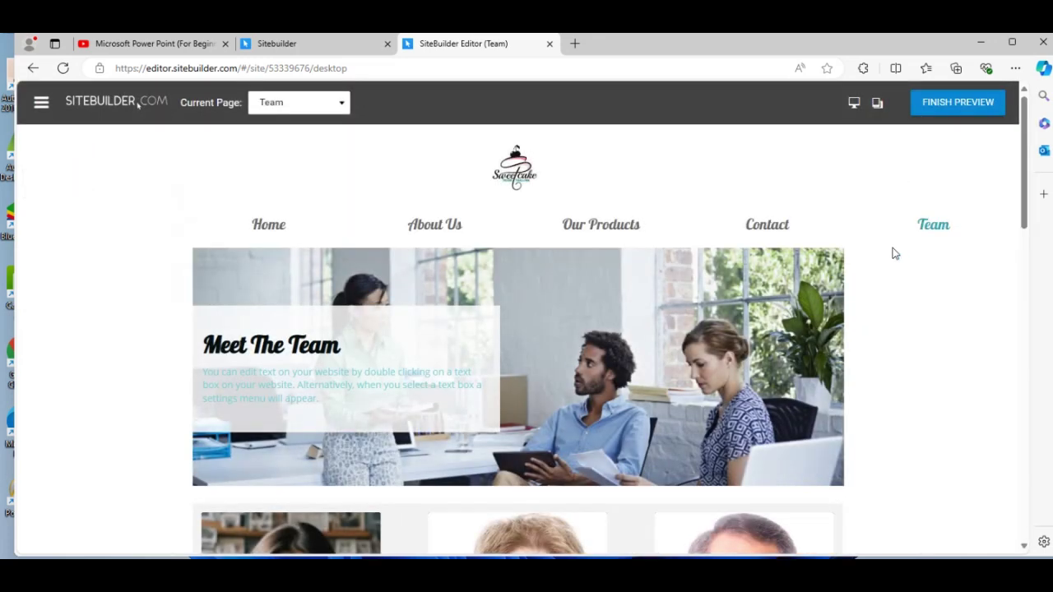
click(773, 230)
click(458, 228)
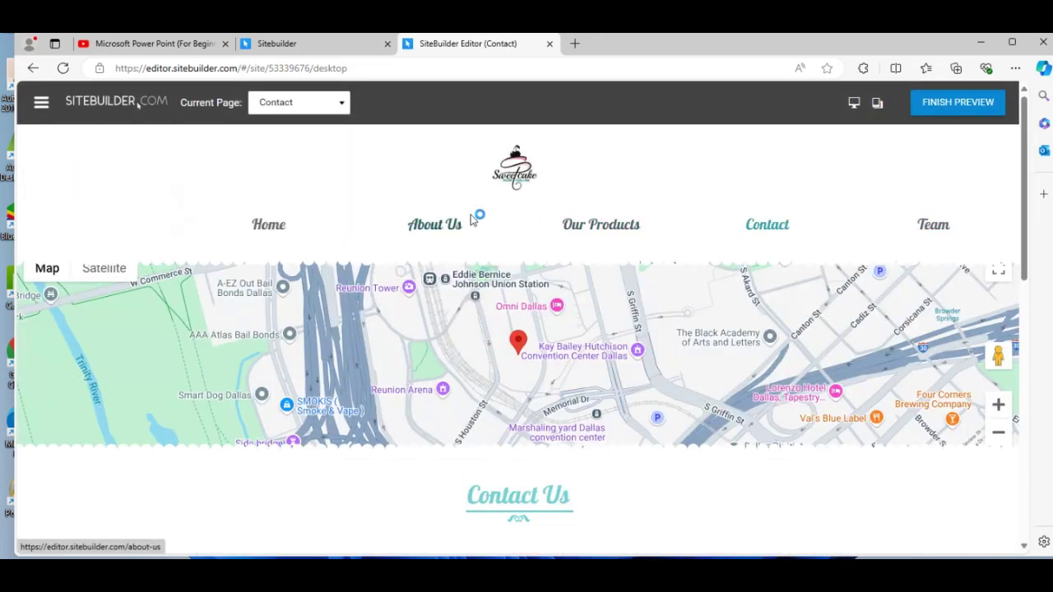
click(922, 232)
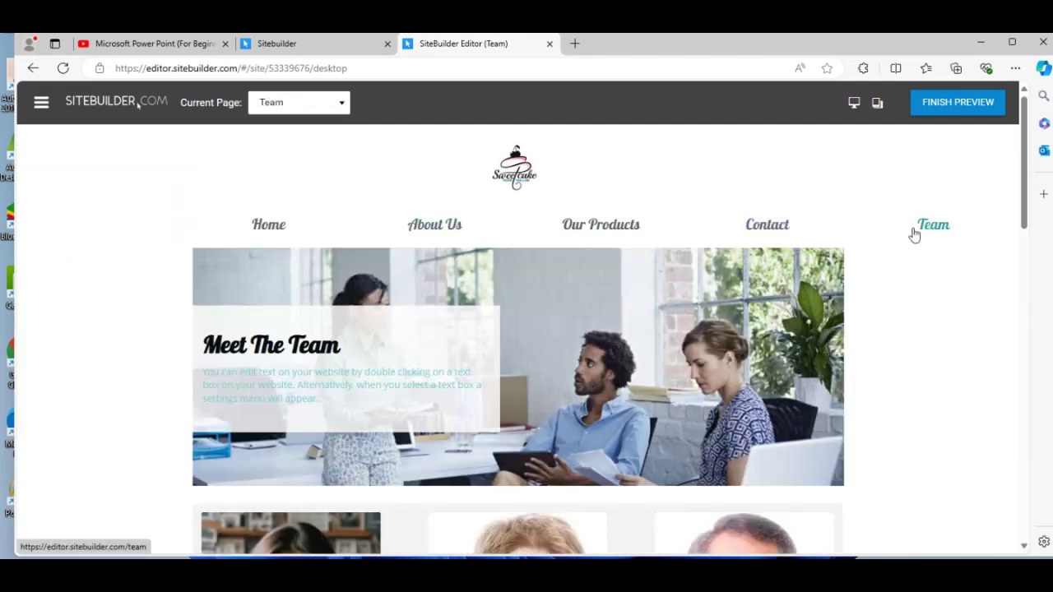
click(957, 104)
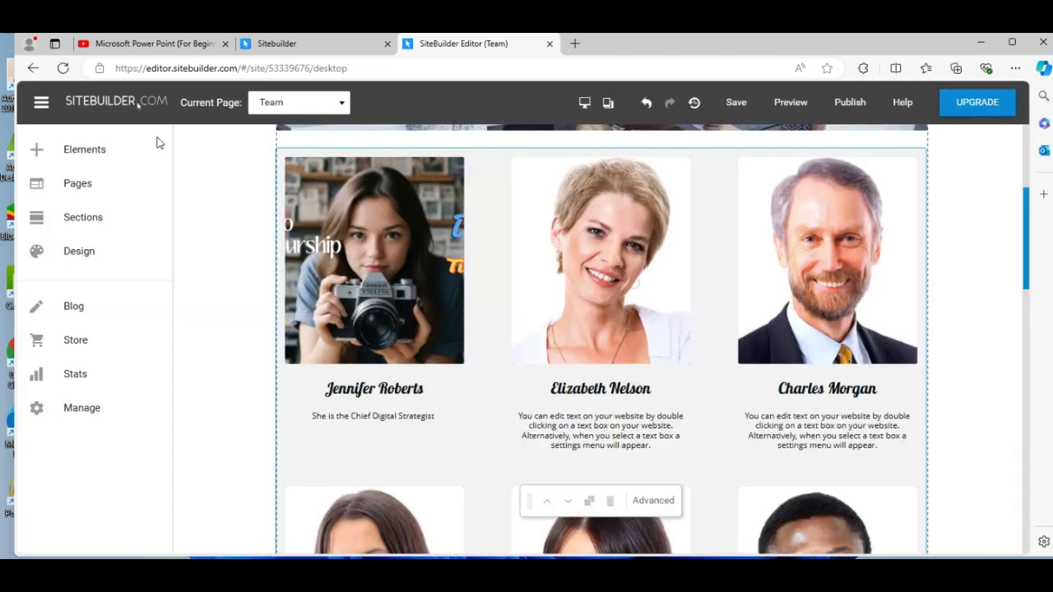
Duplicate the Team page and name the copy "Customers".
click(64, 183)
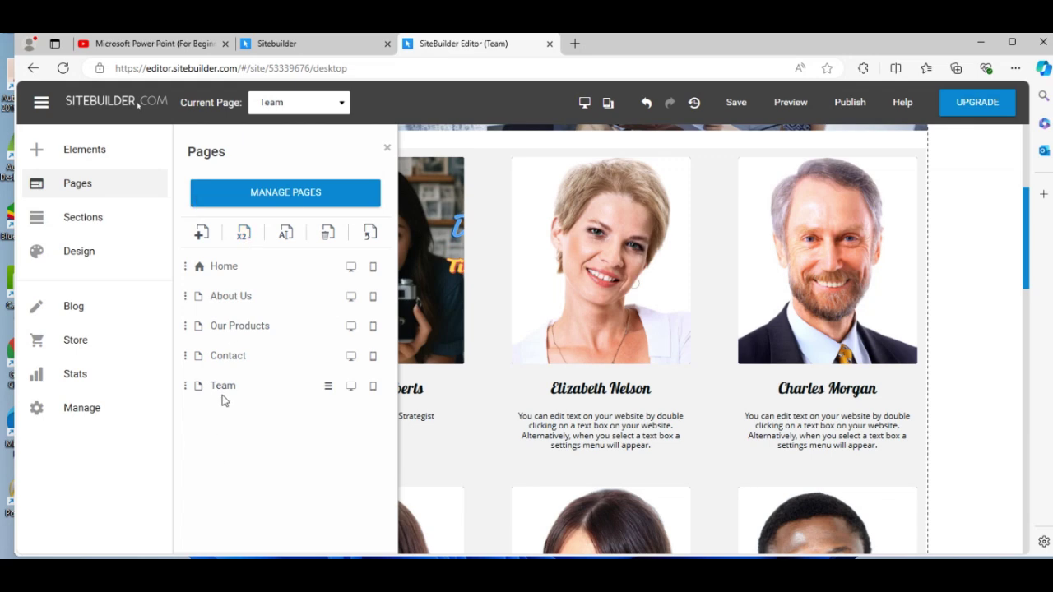
click(248, 241)
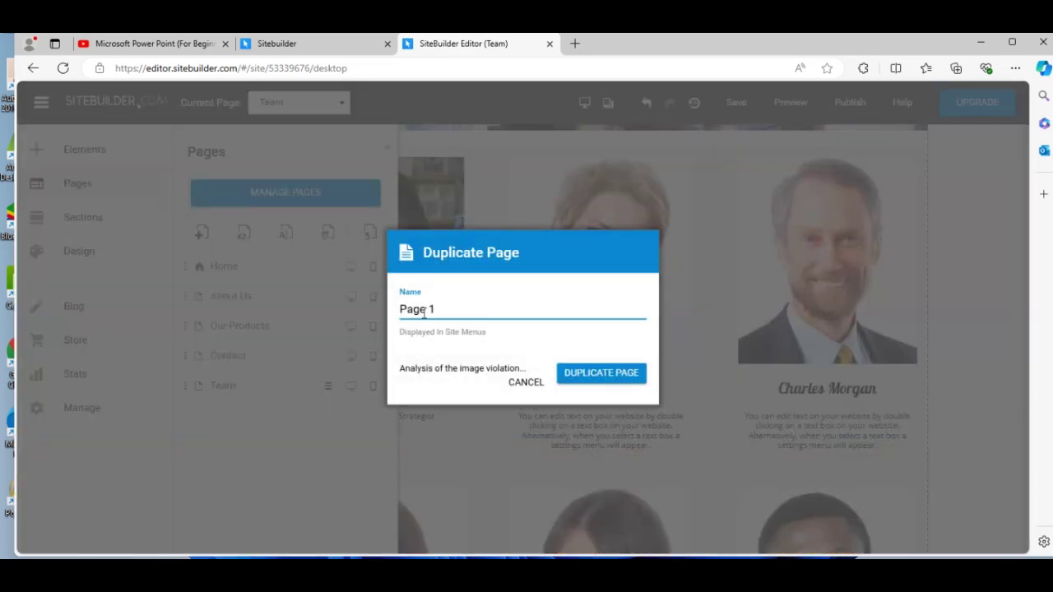
key(BackSpace)
key(BackSpace)
key(BackSpace)
key(BackSpace)
key(BackSpace)
key(BackSpace)
text(Team)
key(BackSpace)
key(BackSpace)
key(BackSpace)
key(BackSpace)
text(S)
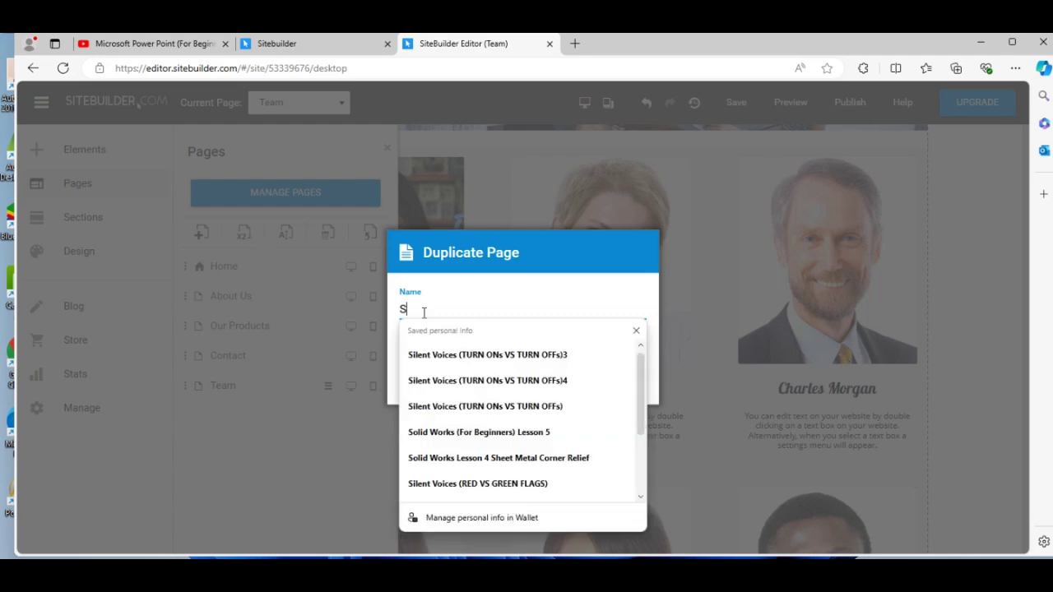
key(BackSpace)
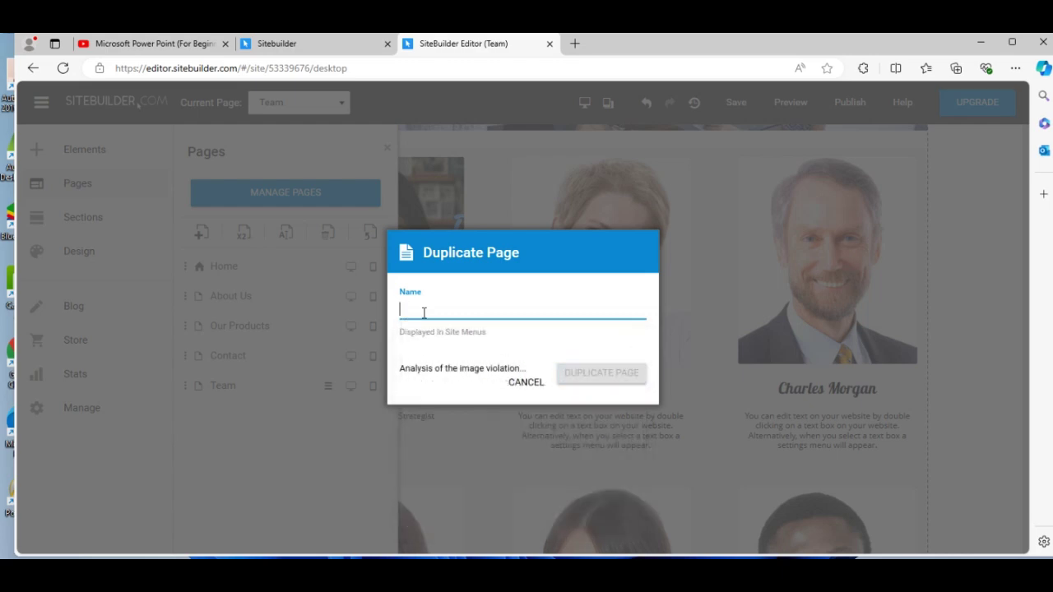
text(Customers)
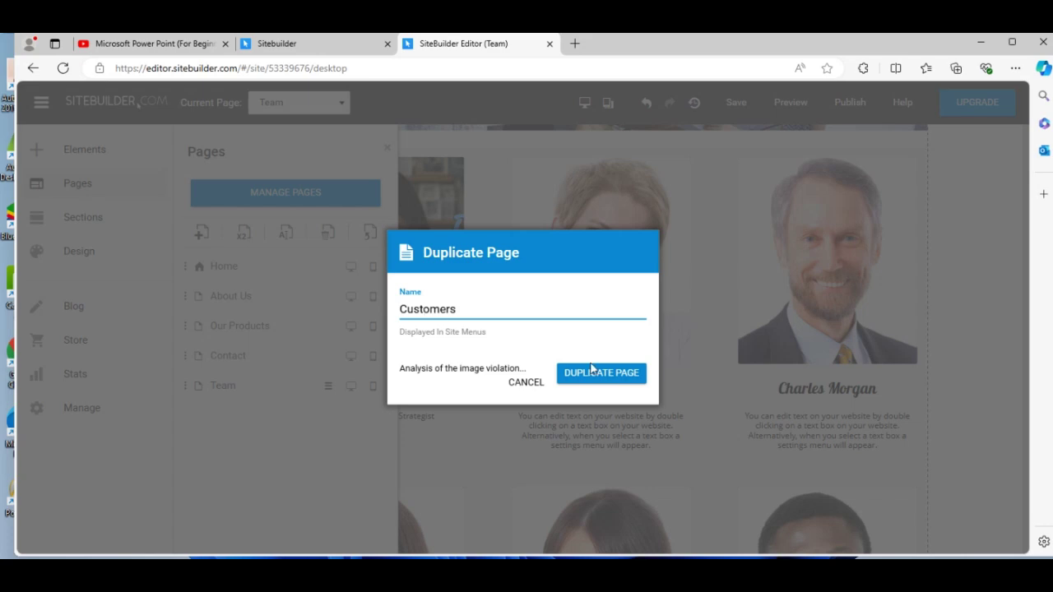
click(600, 376)
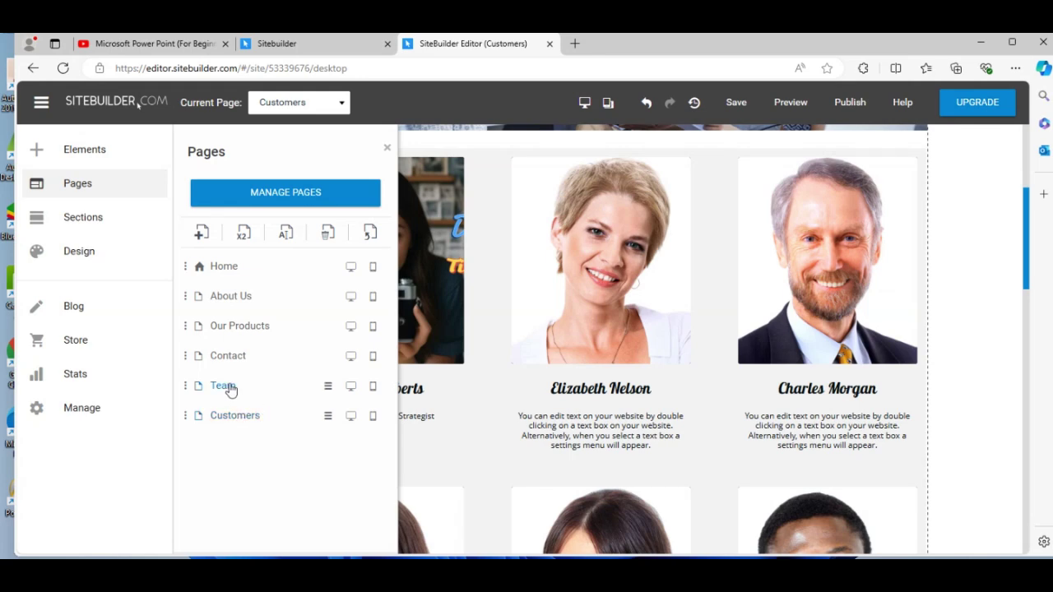
Rename the Customers page as "Cus Info".
click(285, 239)
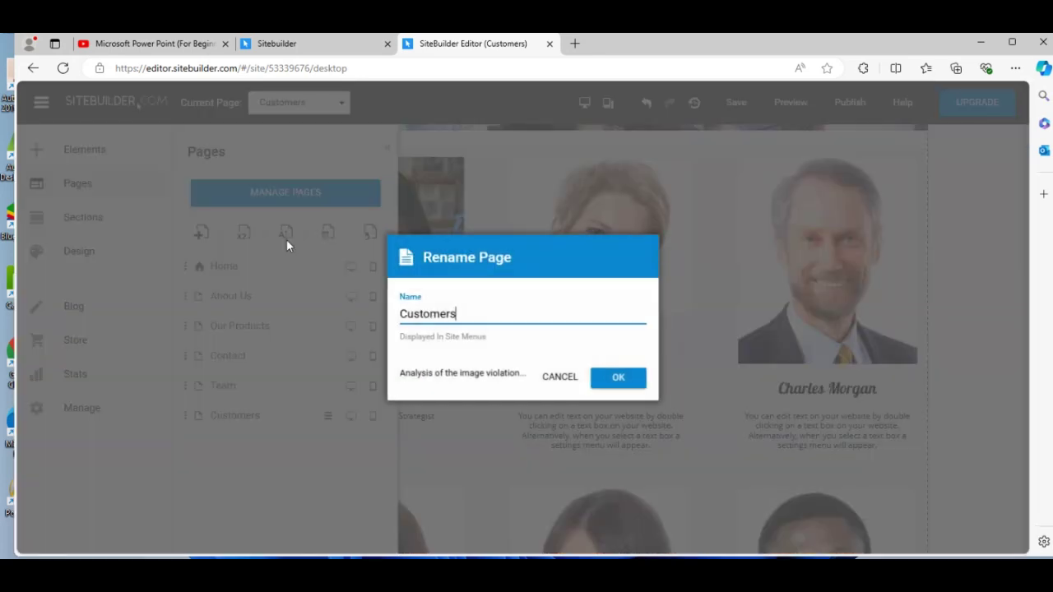
click(554, 379)
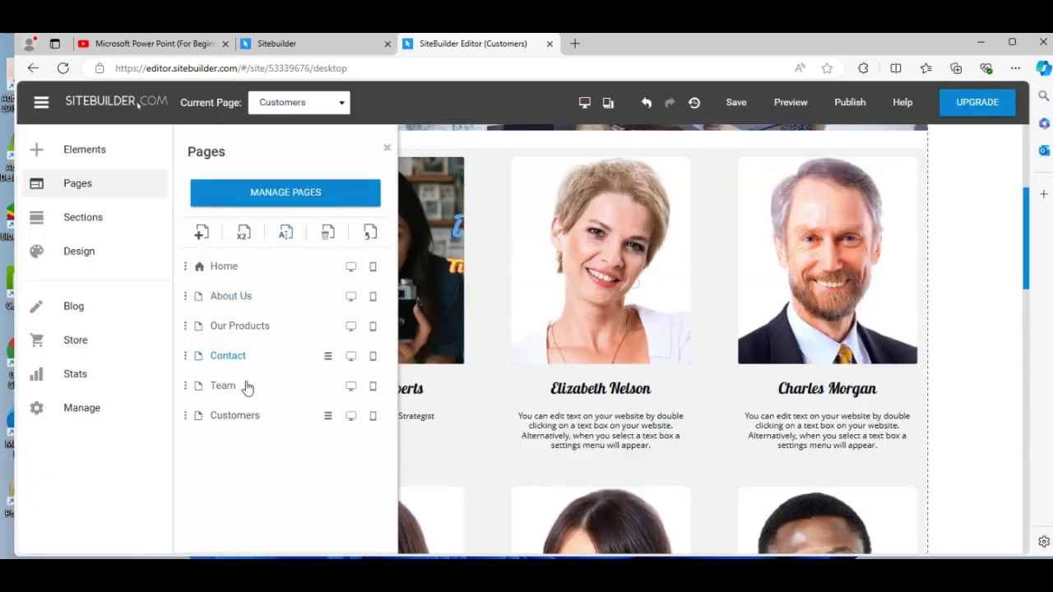
click(290, 232)
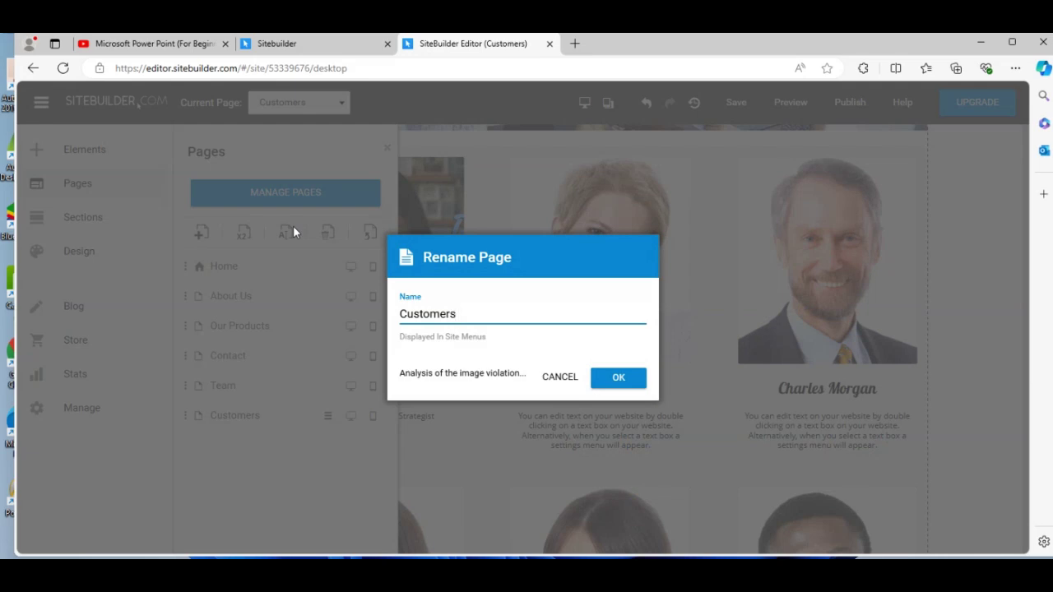
key(BackSpace)
key(BackSpace)
key(BackSpace)
key(BackSpace)
key(BackSpace)
key(BackSpace)
key(BackSpace)
key(BackSpace)
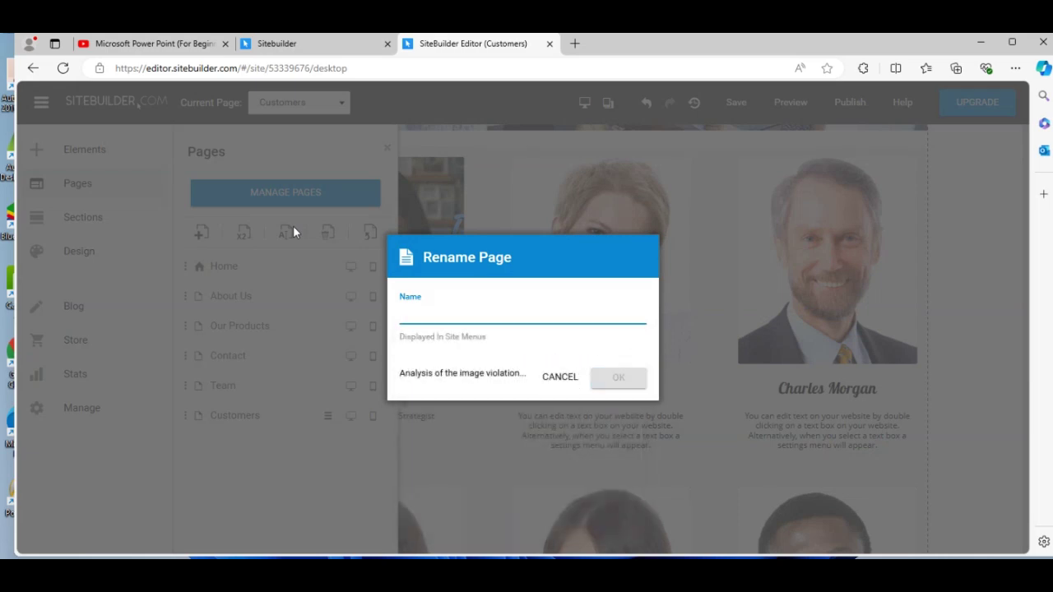
text(Infor)
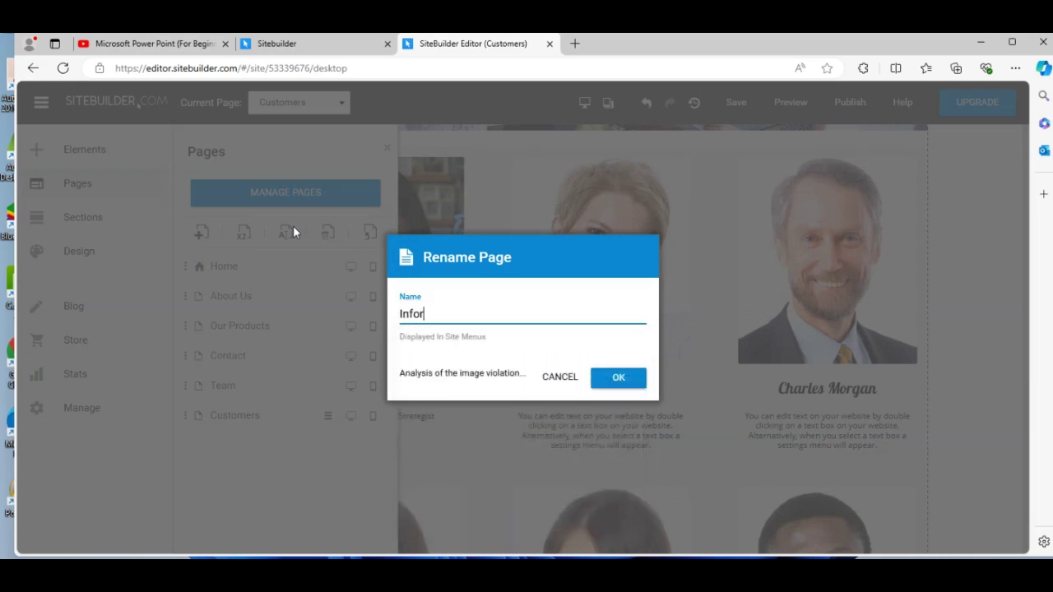
key(BackSpace)
key(BackSpace)
key(BackSpace)
text(fo)
key(BackSpace)
key(BackSpace)
key(BackSpace)
key(BackSpace)
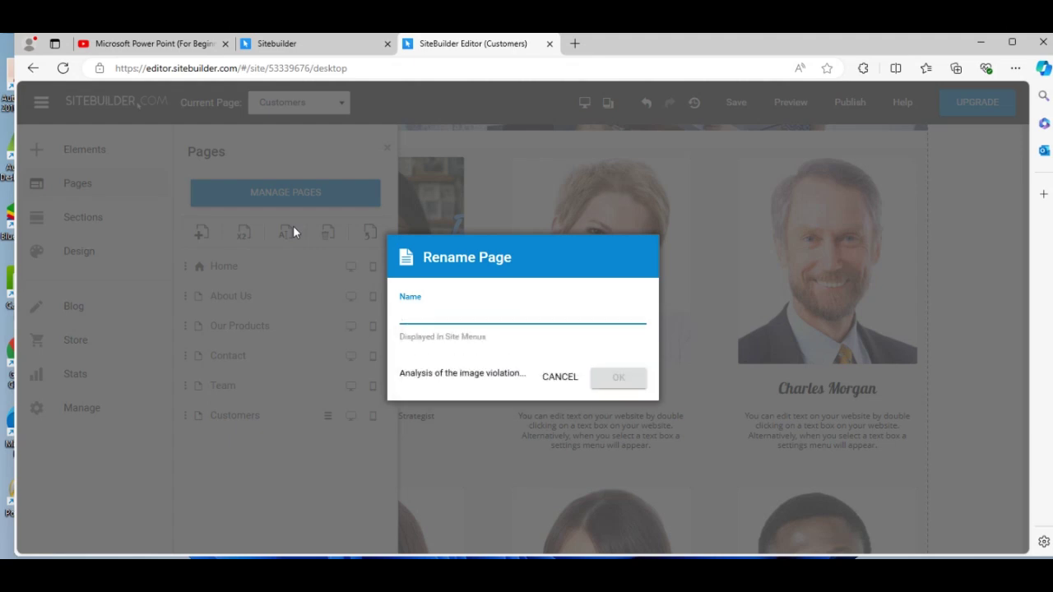
text(Cus )
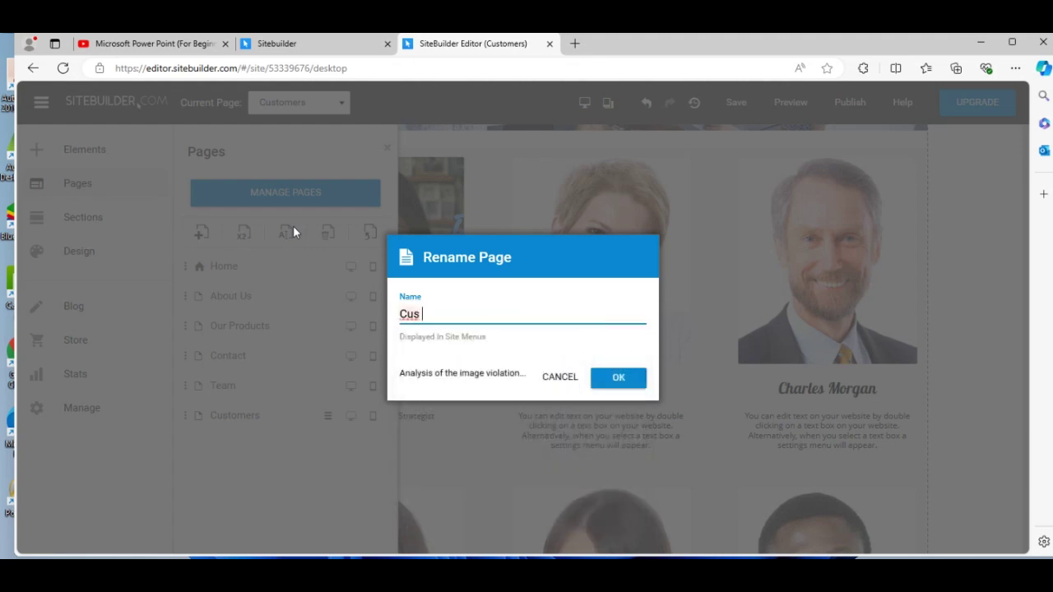
text(Info)
click(618, 380)
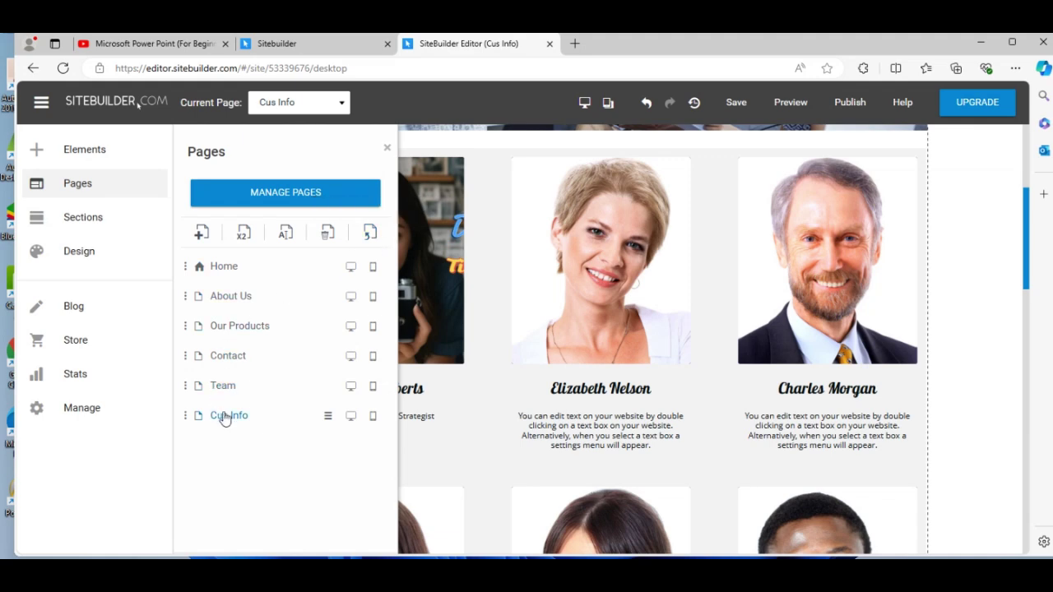
Replace the Cus Info page's design with Meet The Team design 7 of 15, with the dark header and teal profile block.
click(369, 236)
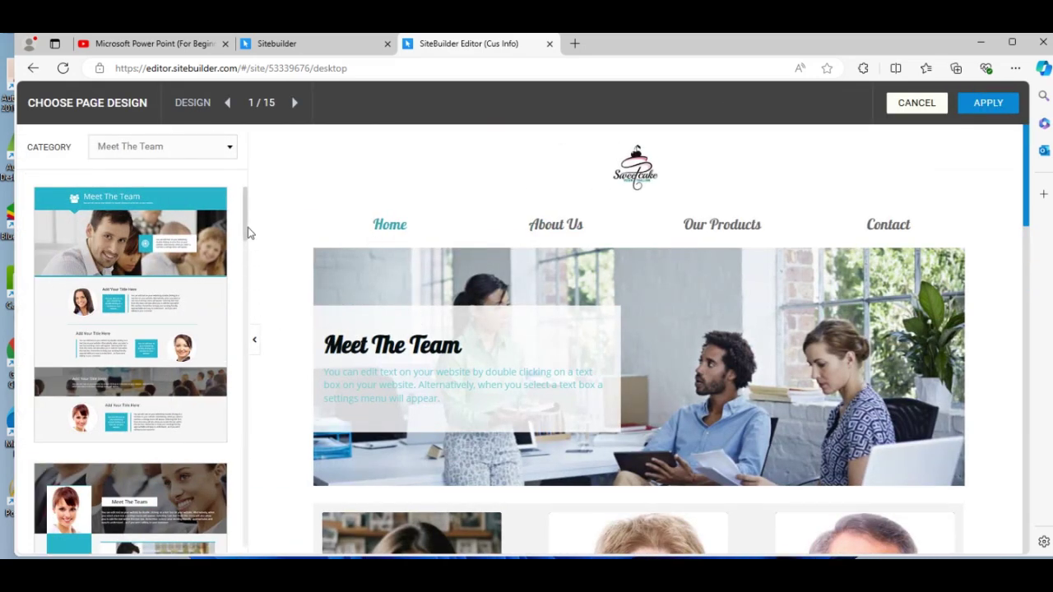
drag(247, 235, 241, 330)
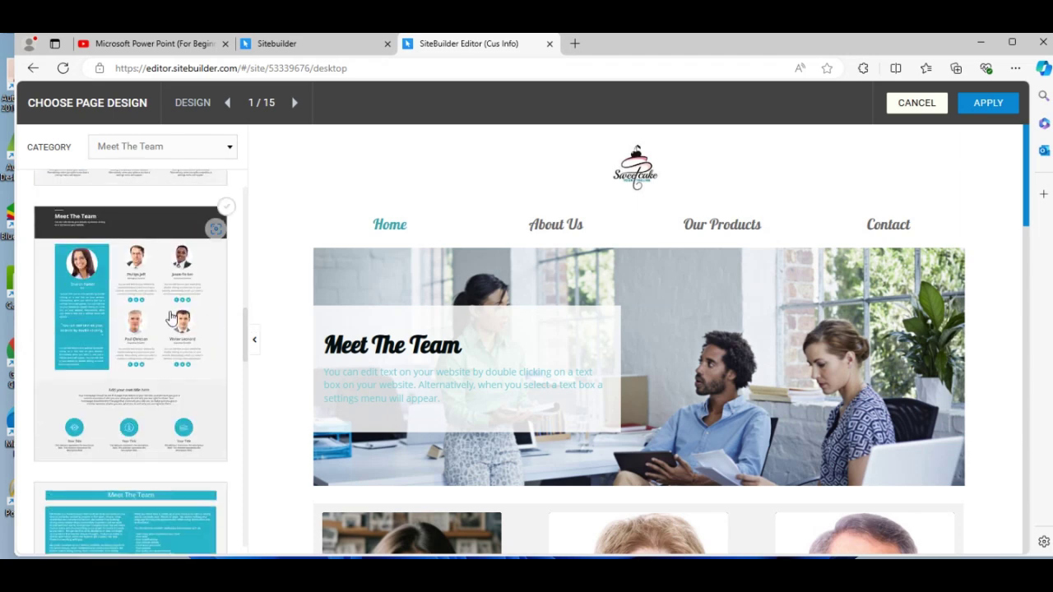
click(171, 317)
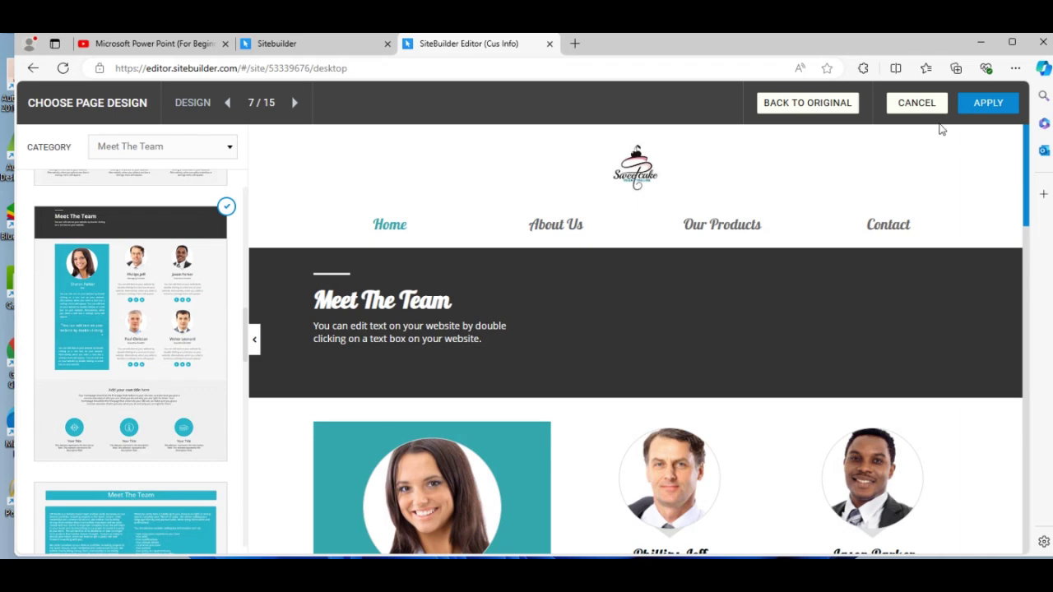
click(979, 110)
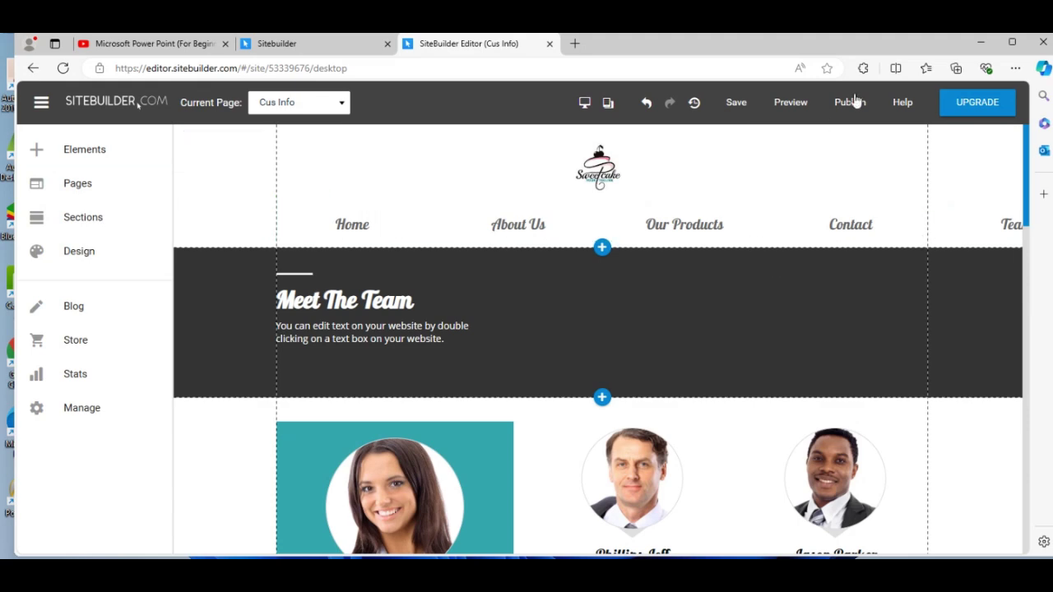
Preview the site, compare the Cus Info page with the Team page, and end the preview.
click(791, 102)
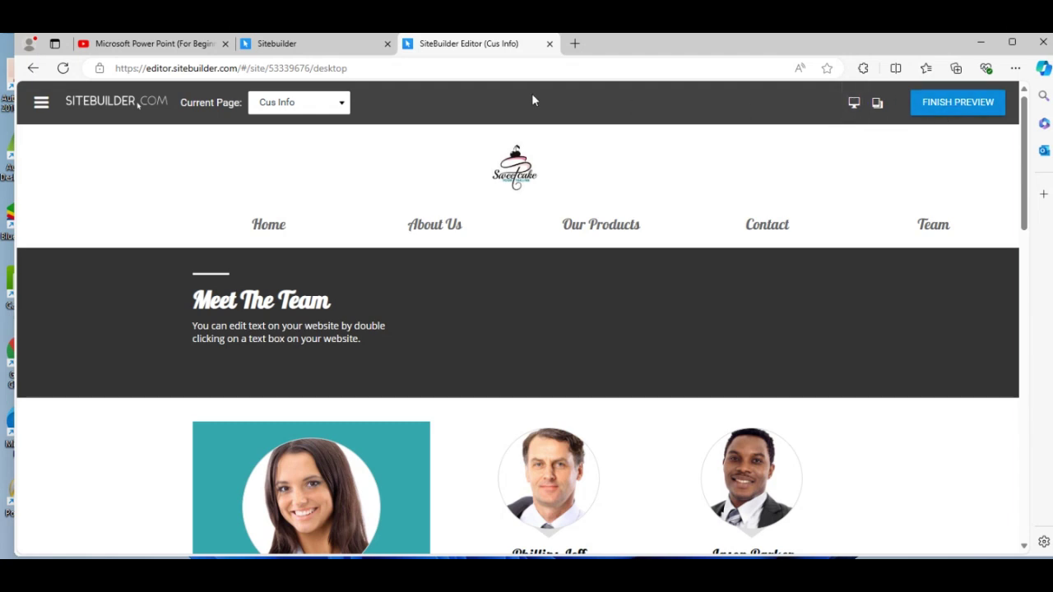
click(343, 104)
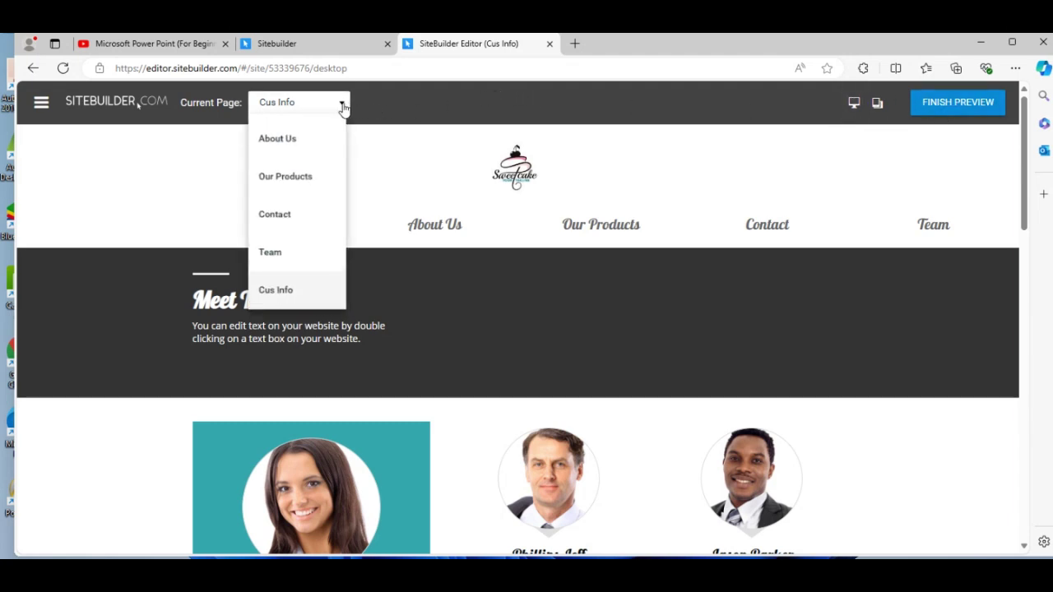
click(292, 303)
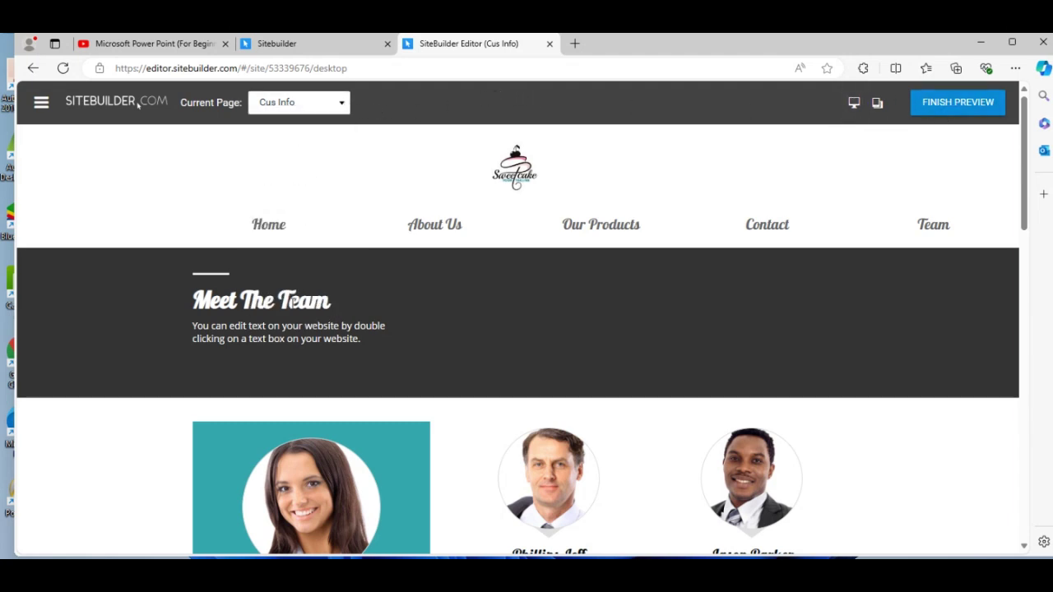
click(342, 112)
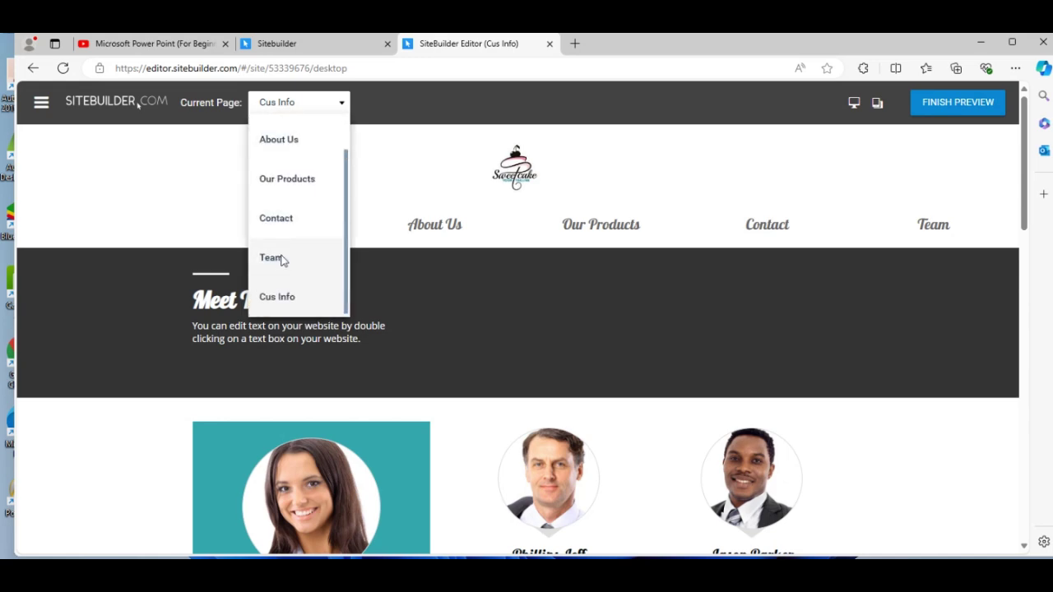
click(279, 259)
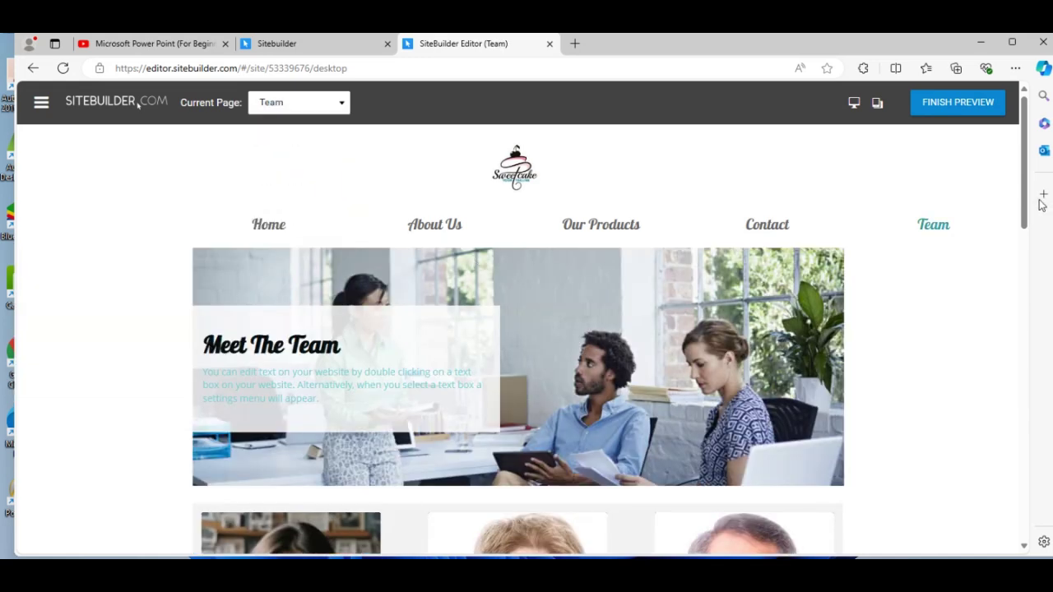
drag(1027, 156, 1029, 240)
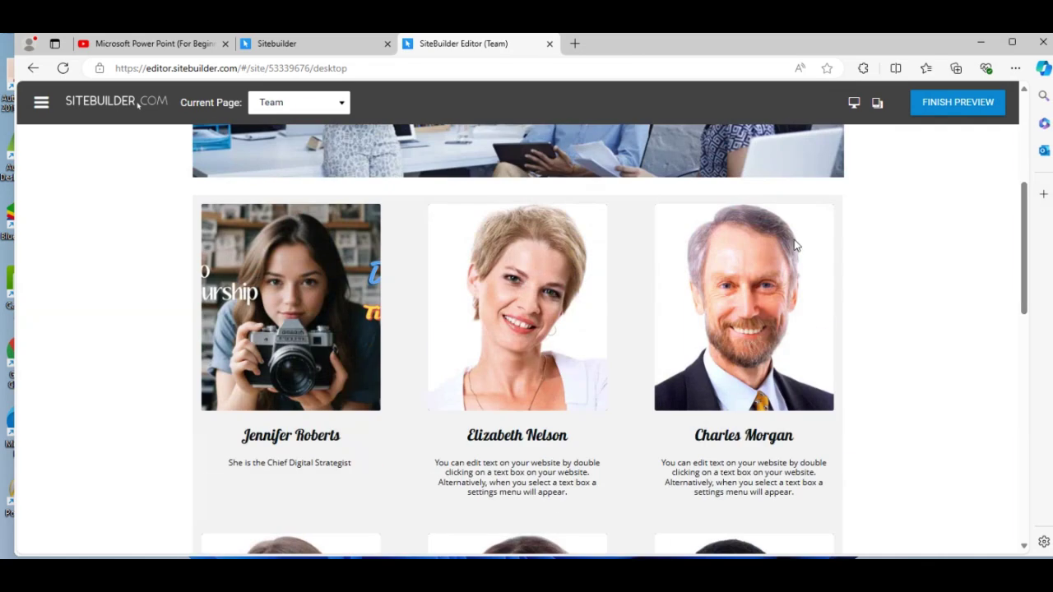
click(344, 105)
click(277, 297)
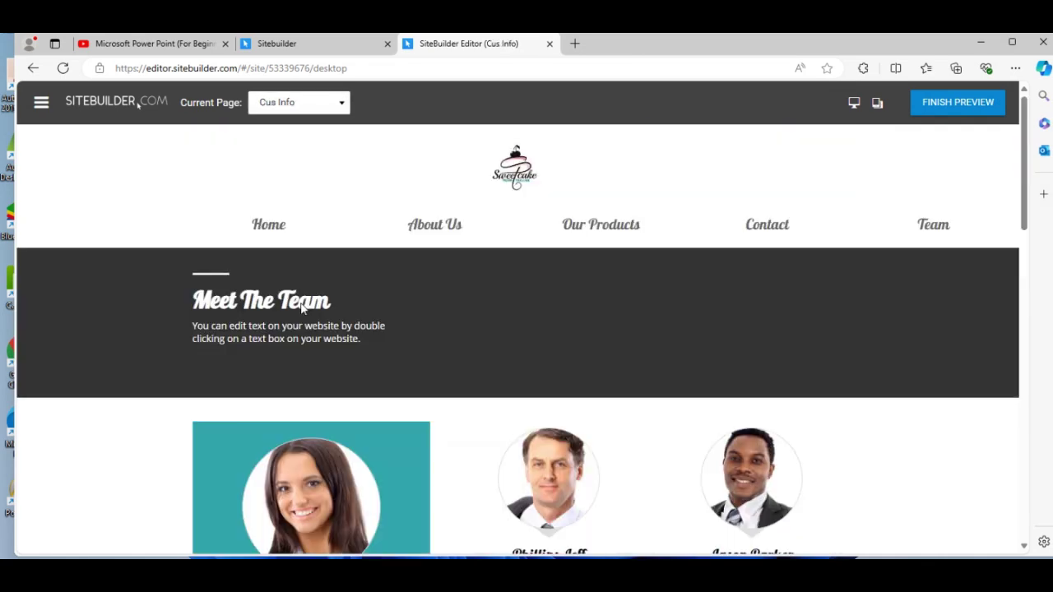
click(960, 104)
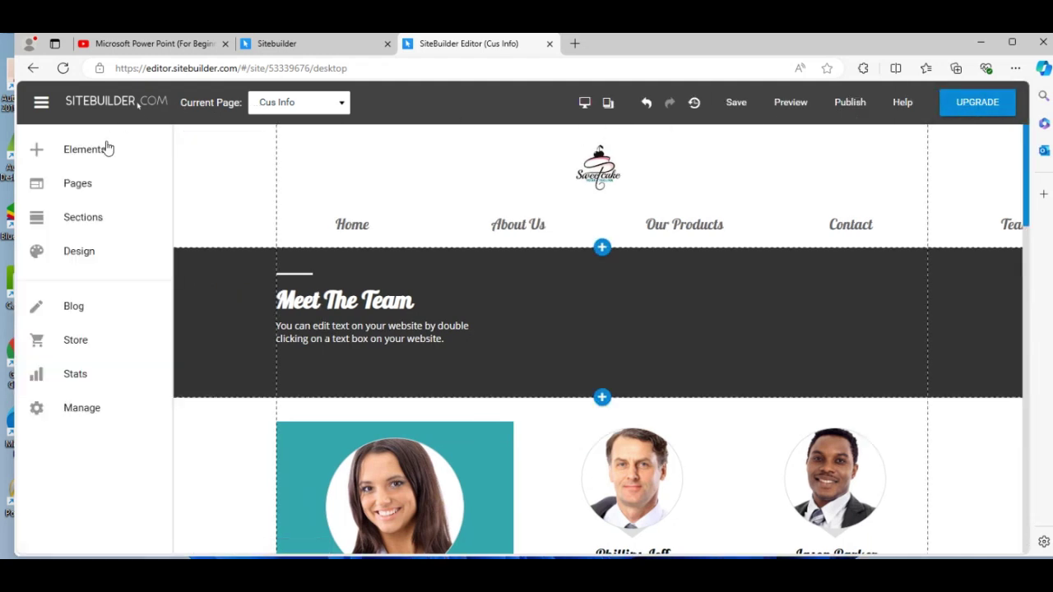
Nest the Cus Info page beneath Team as a subpage in the page list.
click(79, 185)
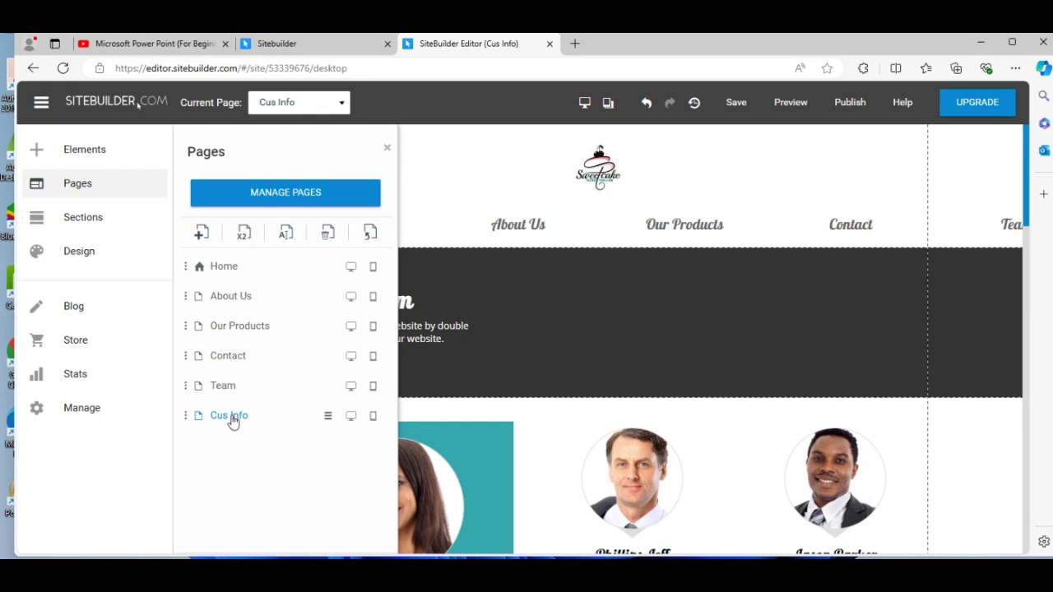
drag(233, 418, 230, 415)
drag(213, 423, 242, 414)
Preview the site, check the Team submenu in the site navigation, and end the preview.
click(793, 107)
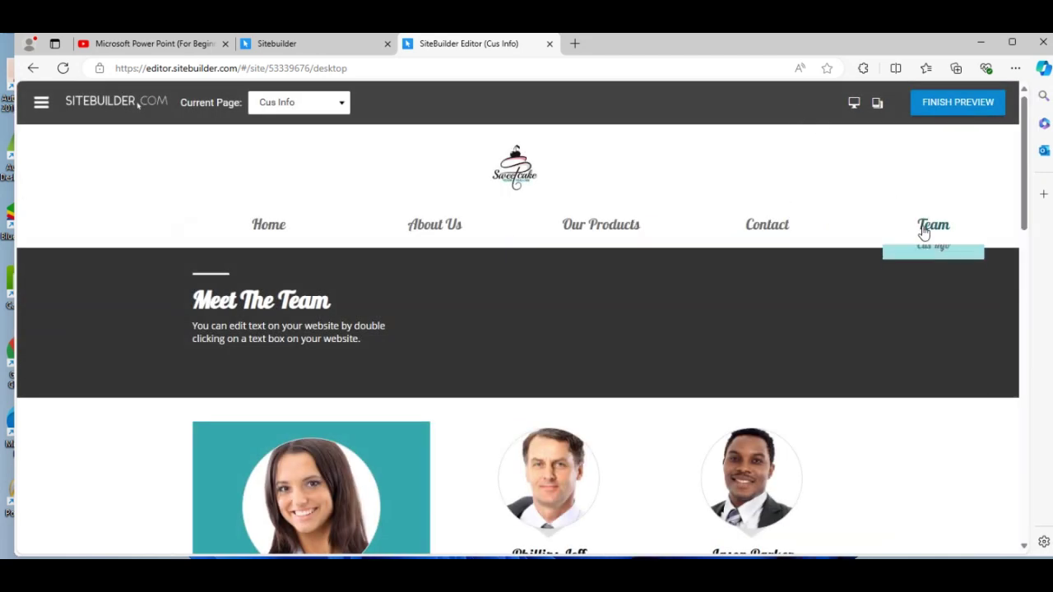
mouse_move(923, 231)
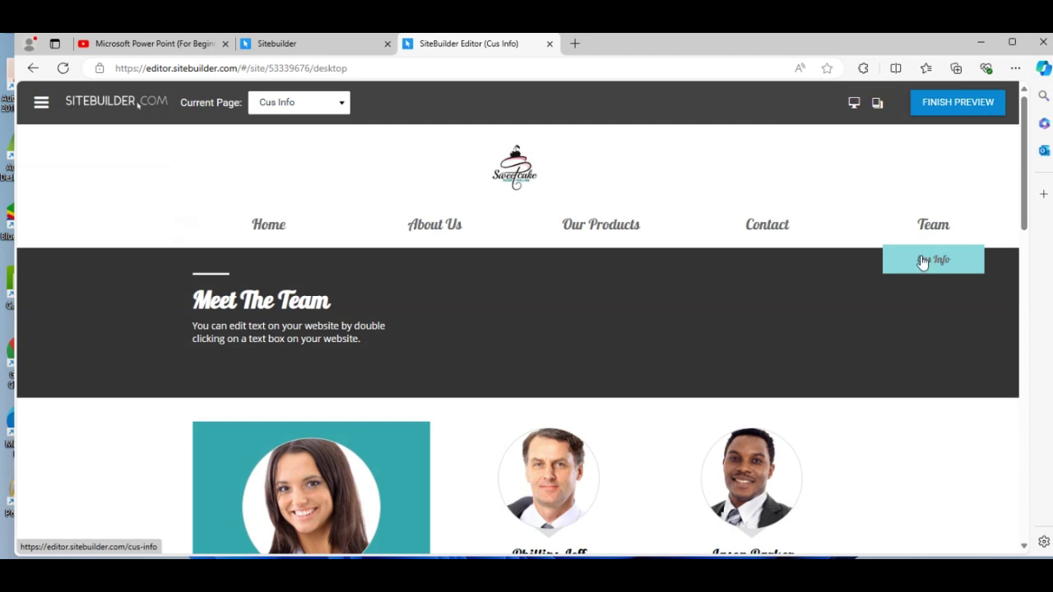
click(946, 102)
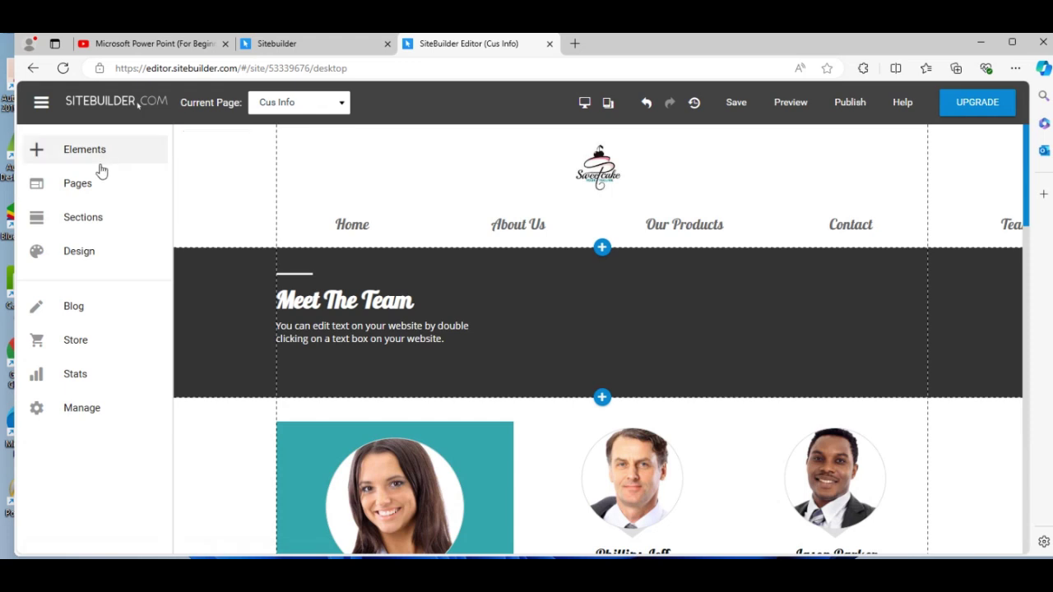
Move the Team page with its Cus Info subpage beneath About Us and save the site.
click(78, 186)
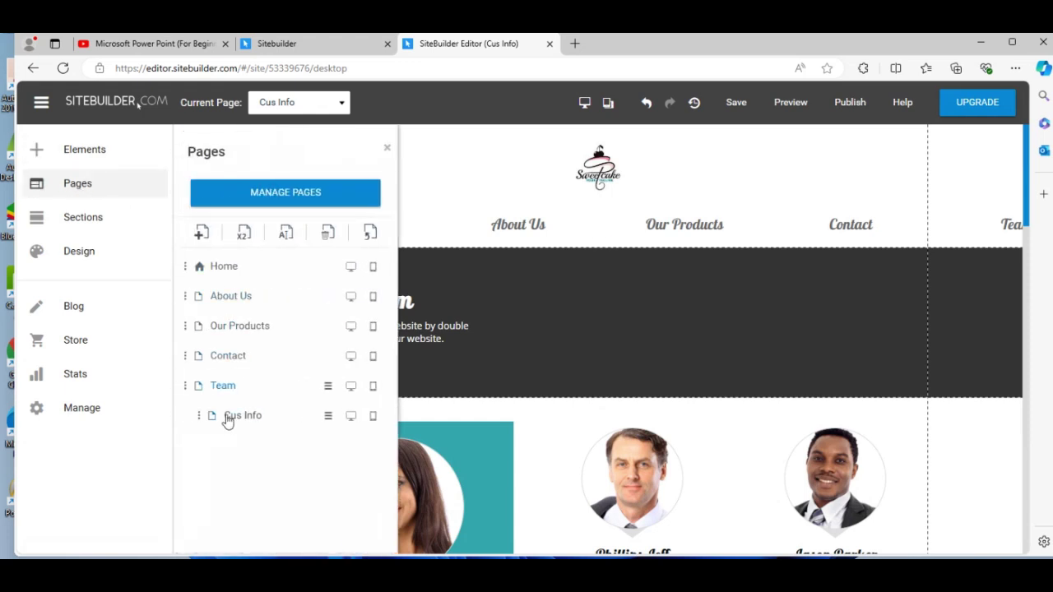
drag(224, 386, 233, 334)
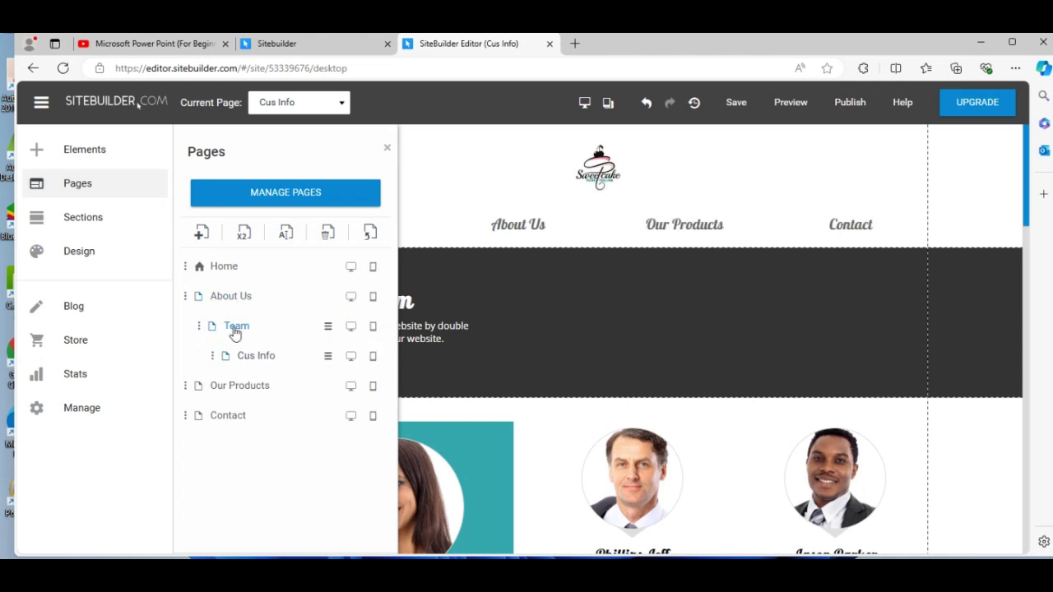
click(735, 103)
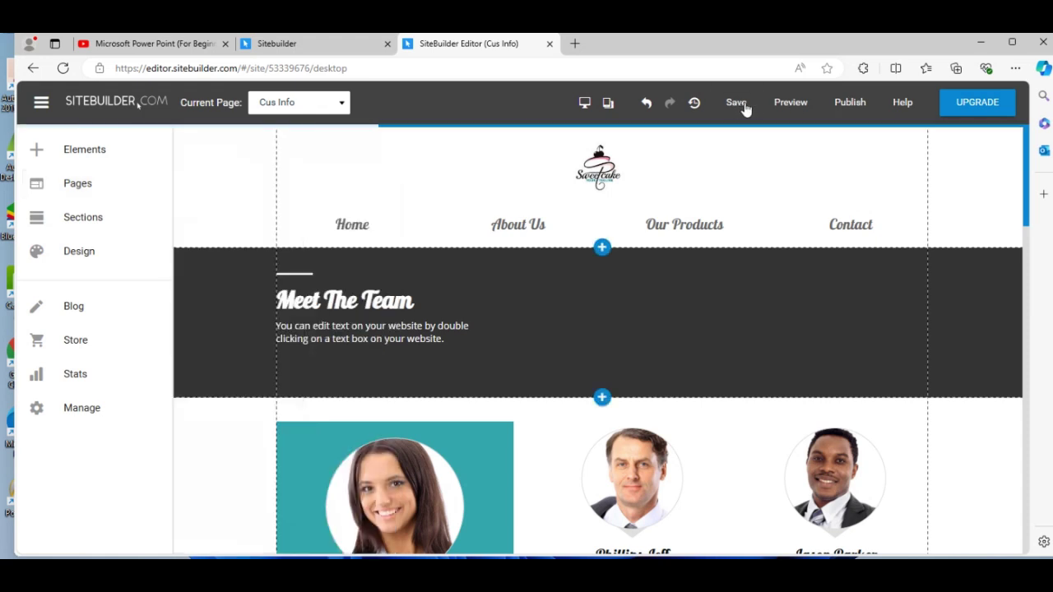
Preview the site, check the nested Team submenu under About Us, and end the preview.
click(796, 107)
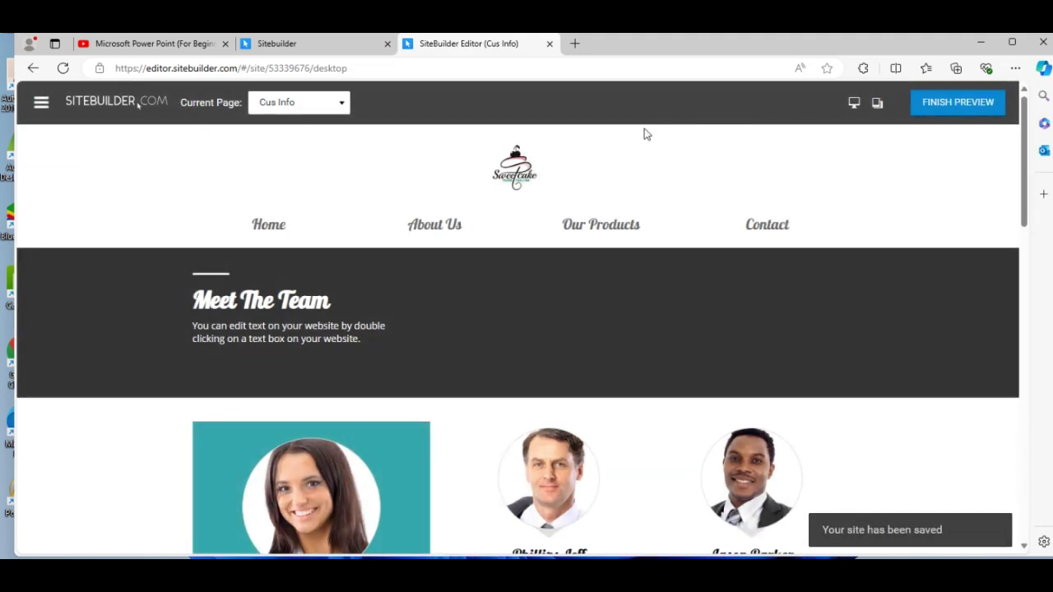
mouse_move(456, 225)
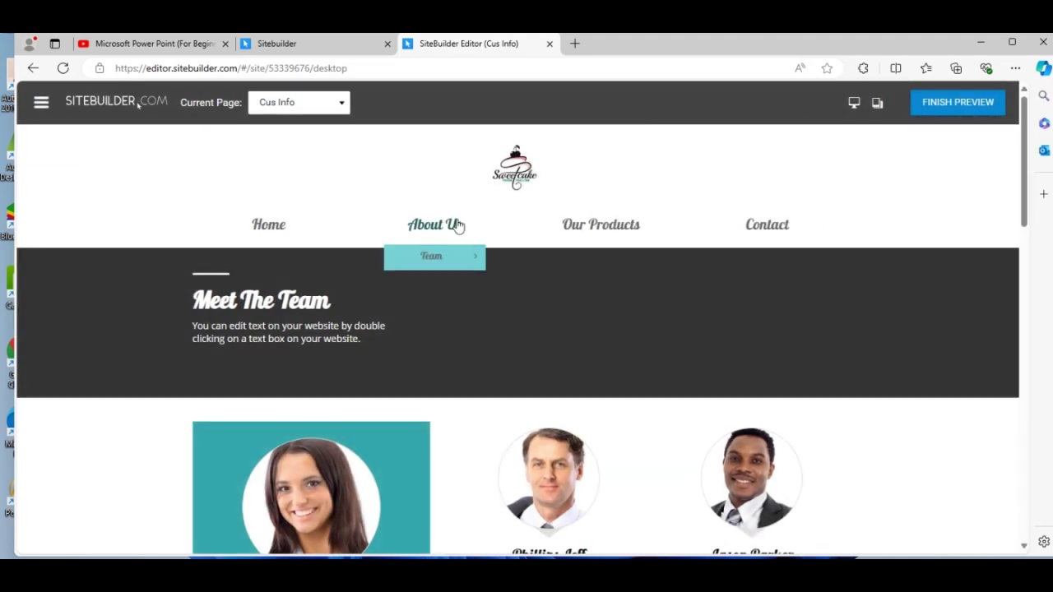
mouse_move(452, 258)
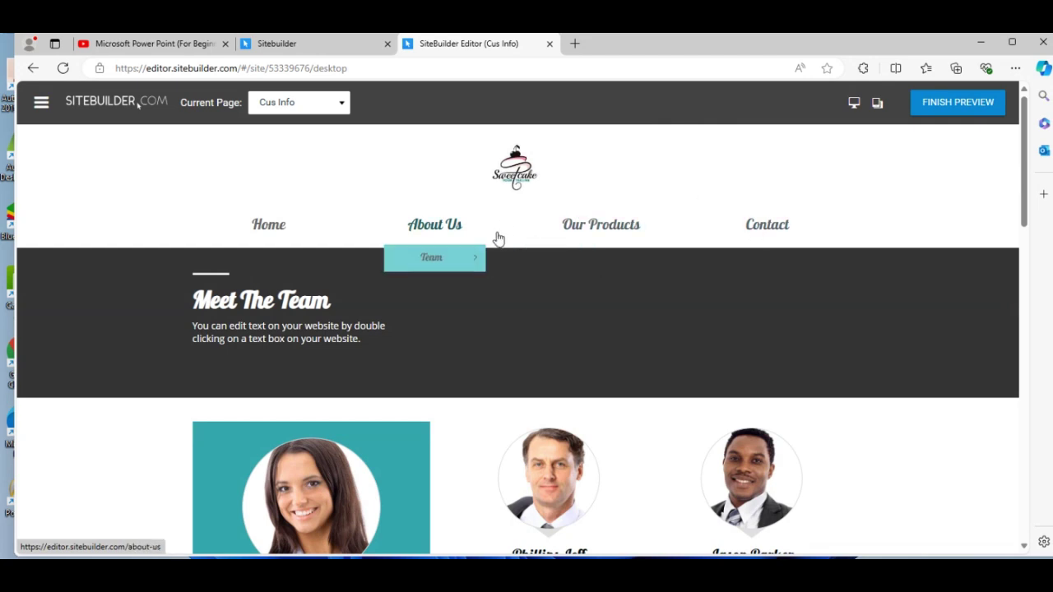
click(953, 102)
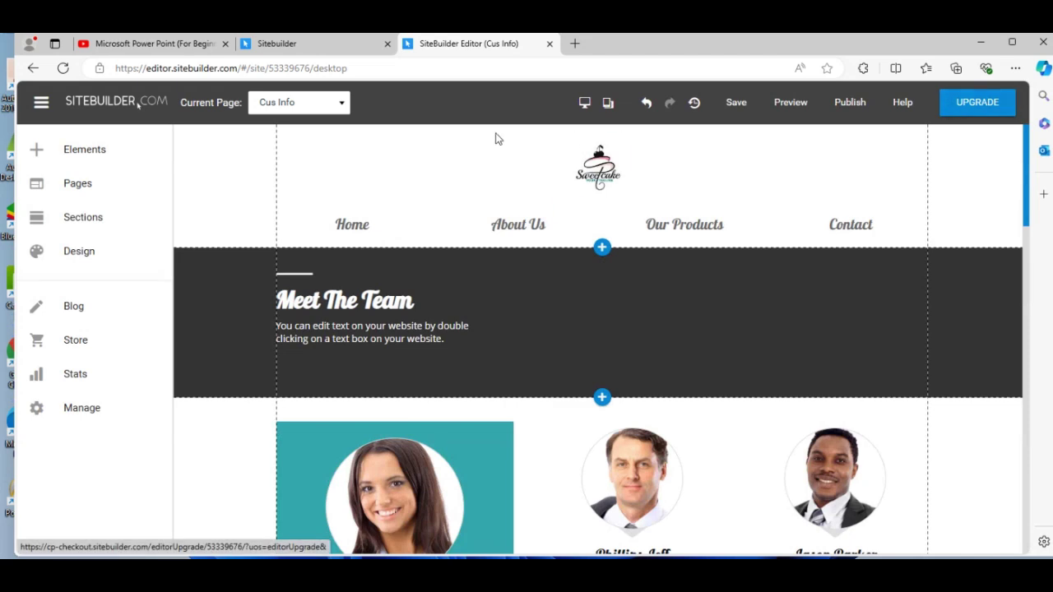
Switch from the Cus Info page to the Home page for editing.
click(92, 219)
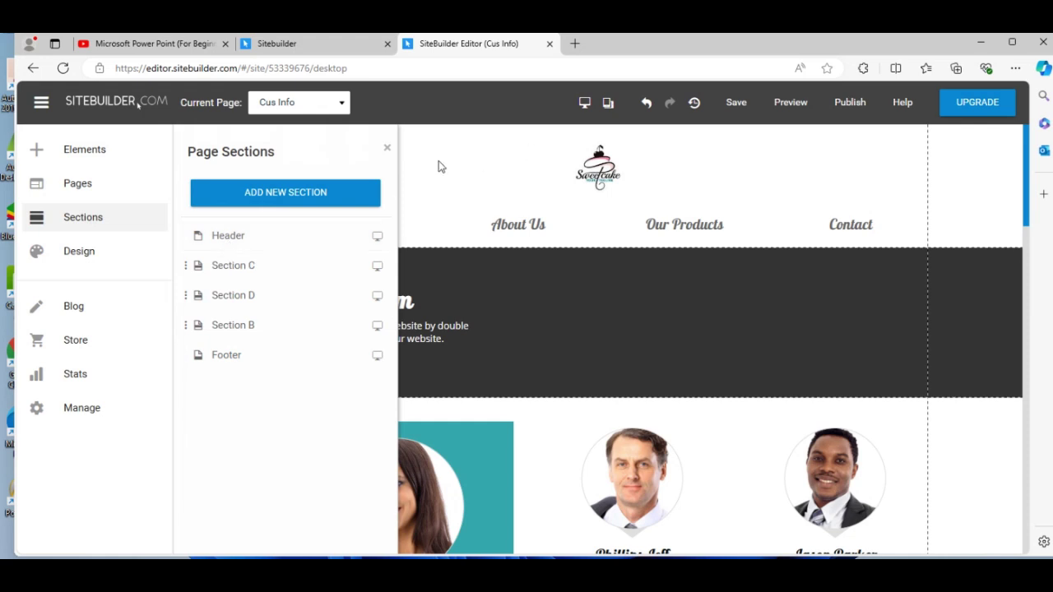
click(343, 105)
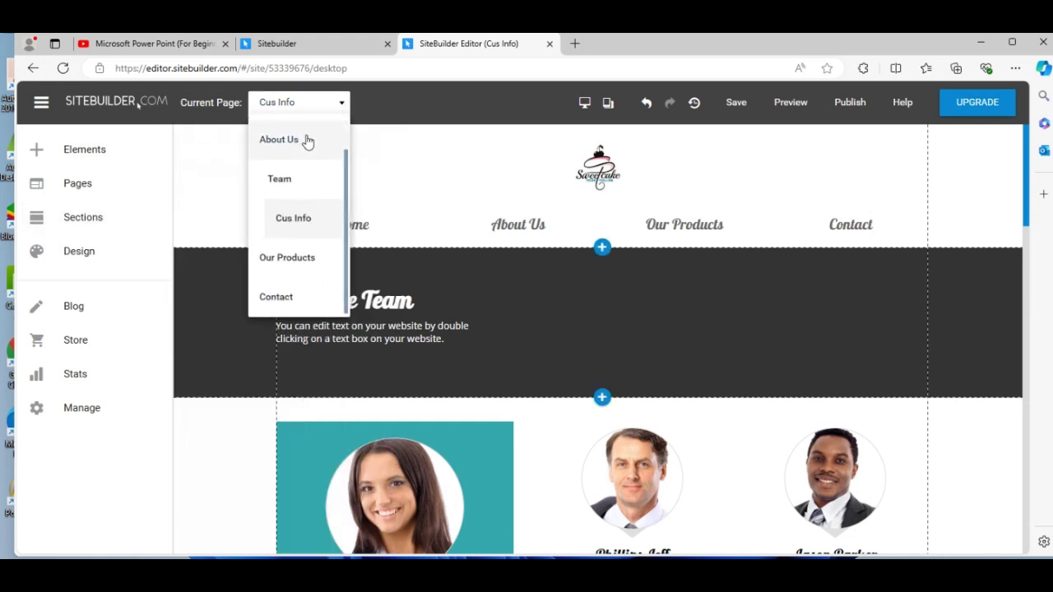
drag(346, 176, 346, 123)
click(272, 133)
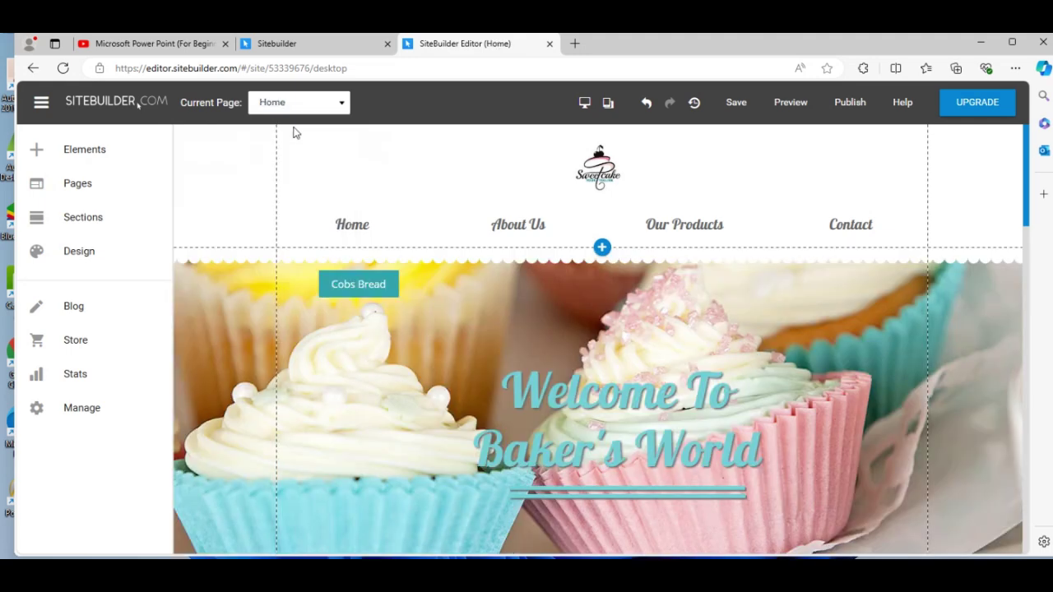
Examine the Home page's Sections A, B and C through the section list and on the page itself.
click(87, 216)
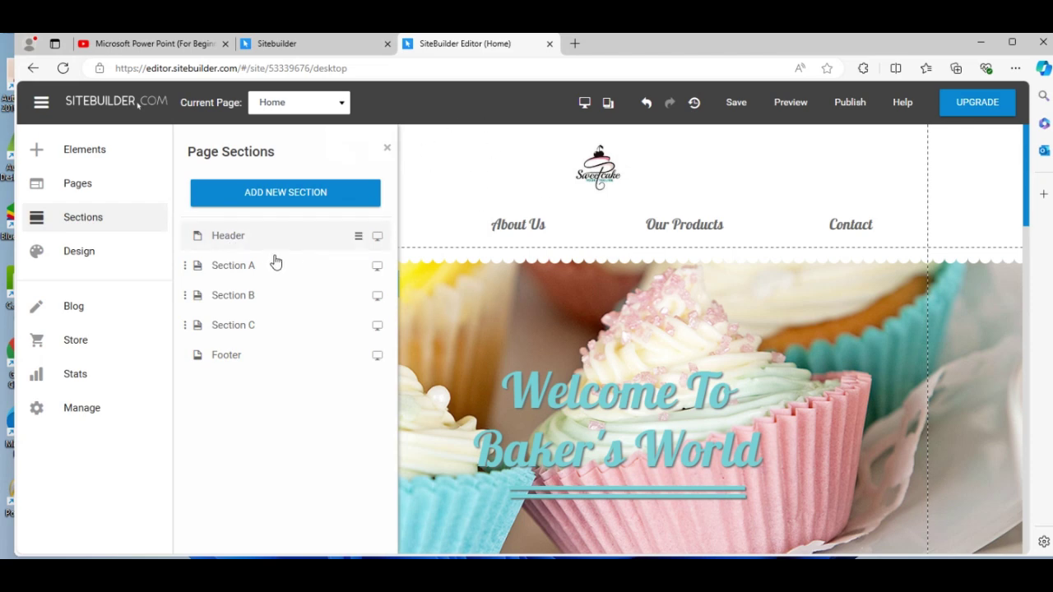
click(242, 275)
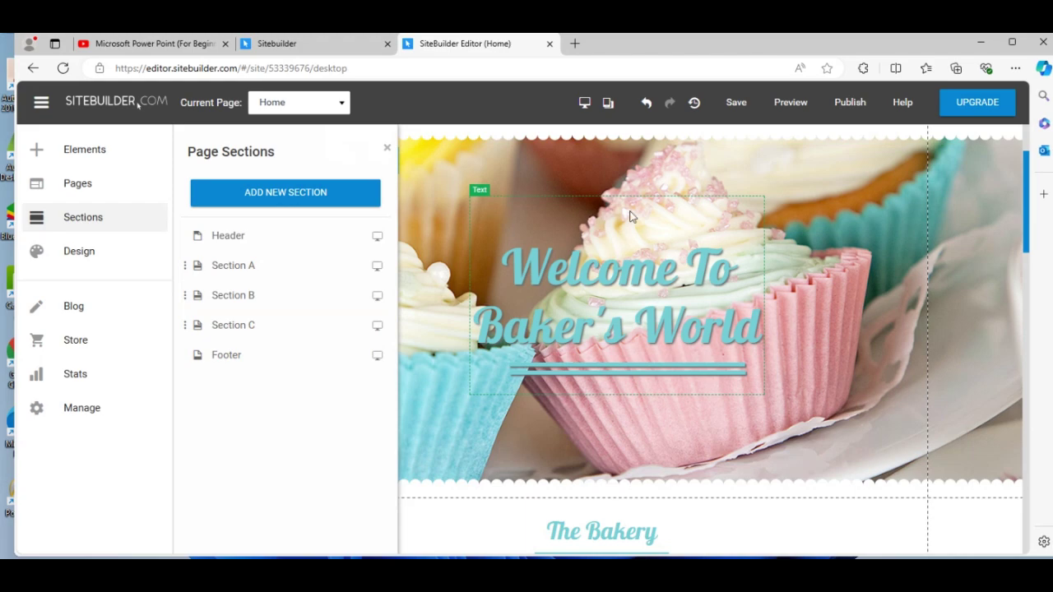
click(279, 302)
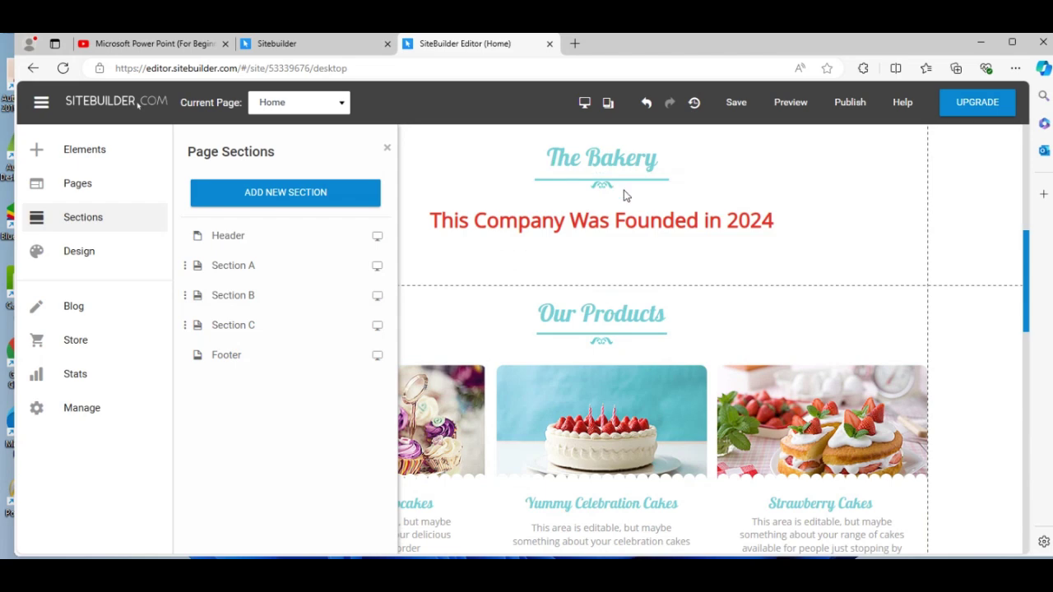
click(306, 328)
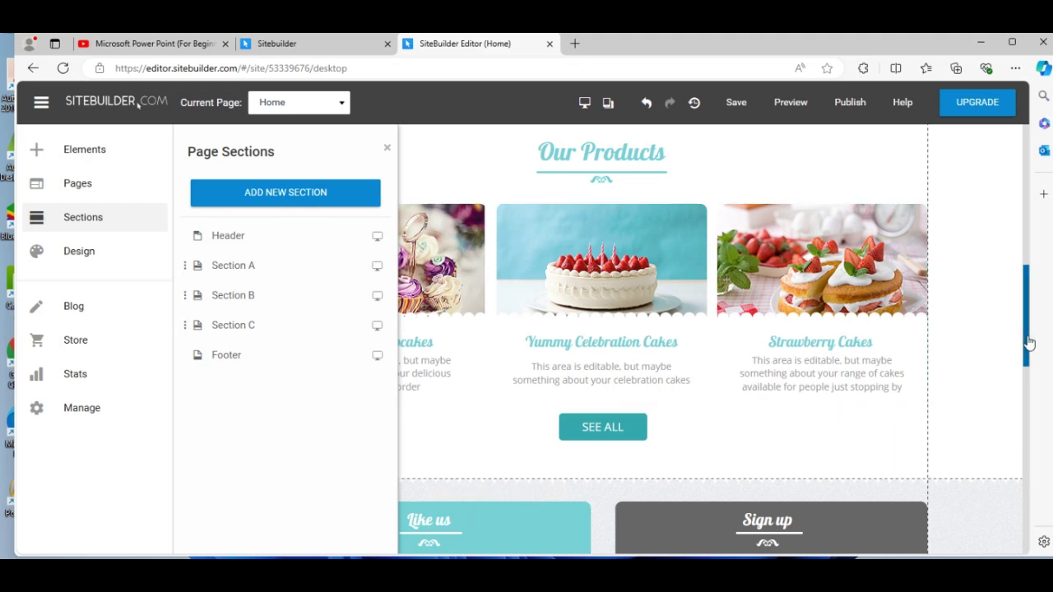
drag(1021, 333, 1017, 141)
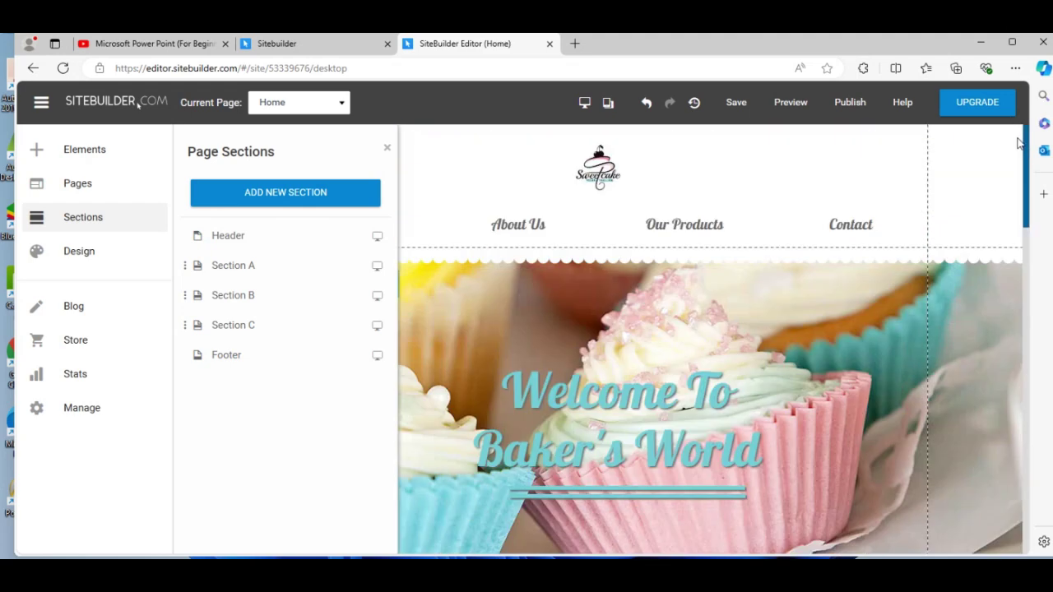
click(717, 313)
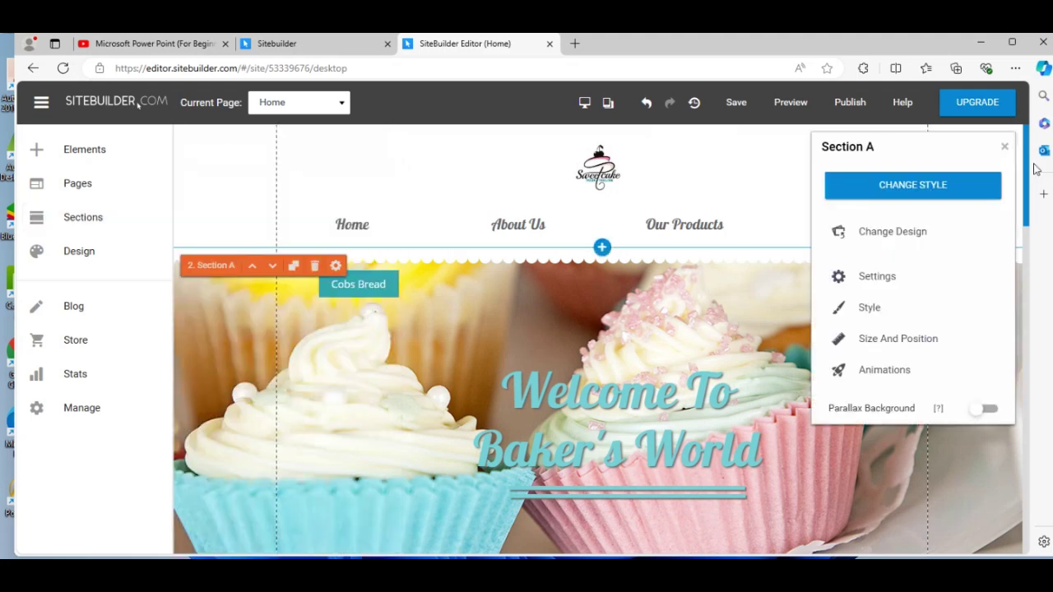
drag(1029, 169, 1033, 240)
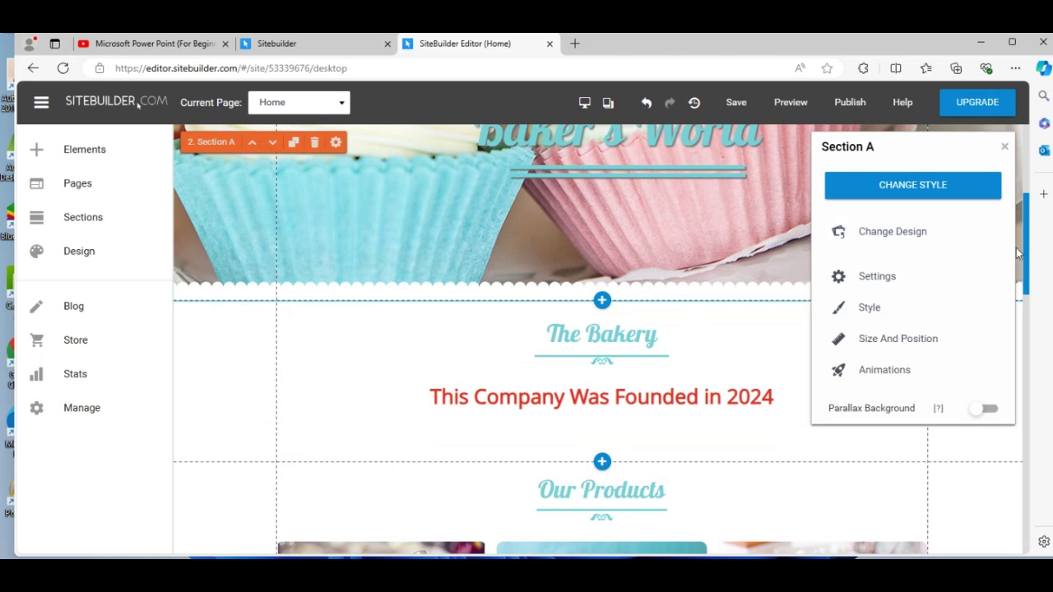
drag(1027, 251, 1039, 348)
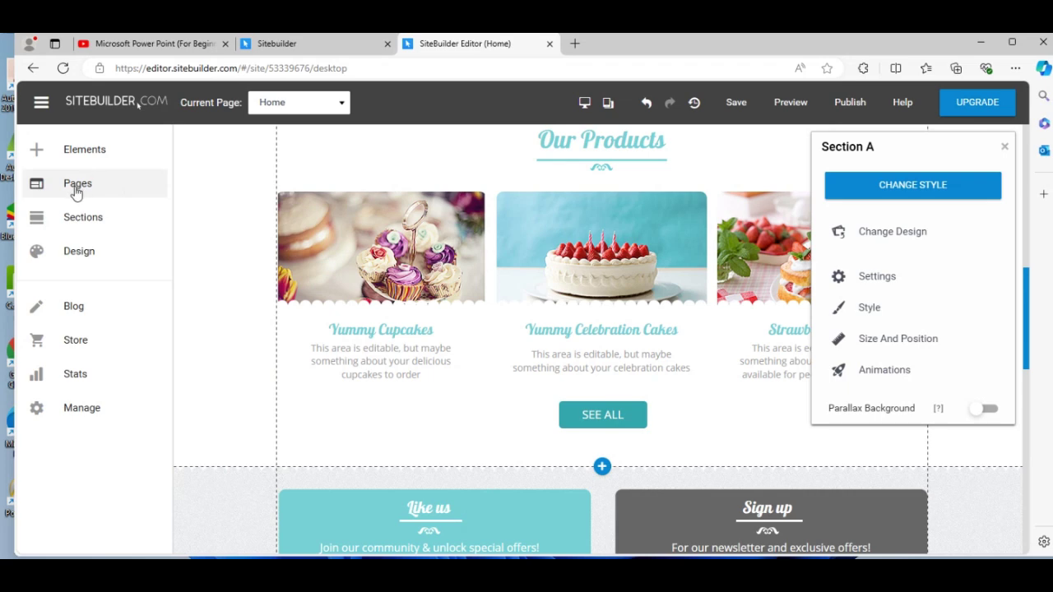
Add a Video & Text section with title, text and video player between The Bakery and Our Products, and check its placement.
click(83, 229)
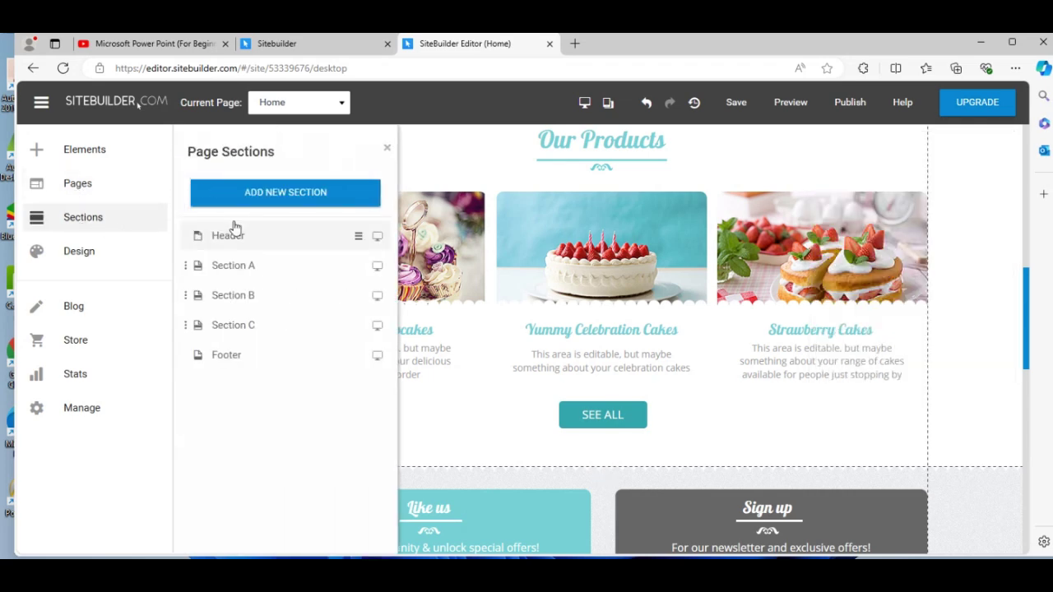
click(285, 194)
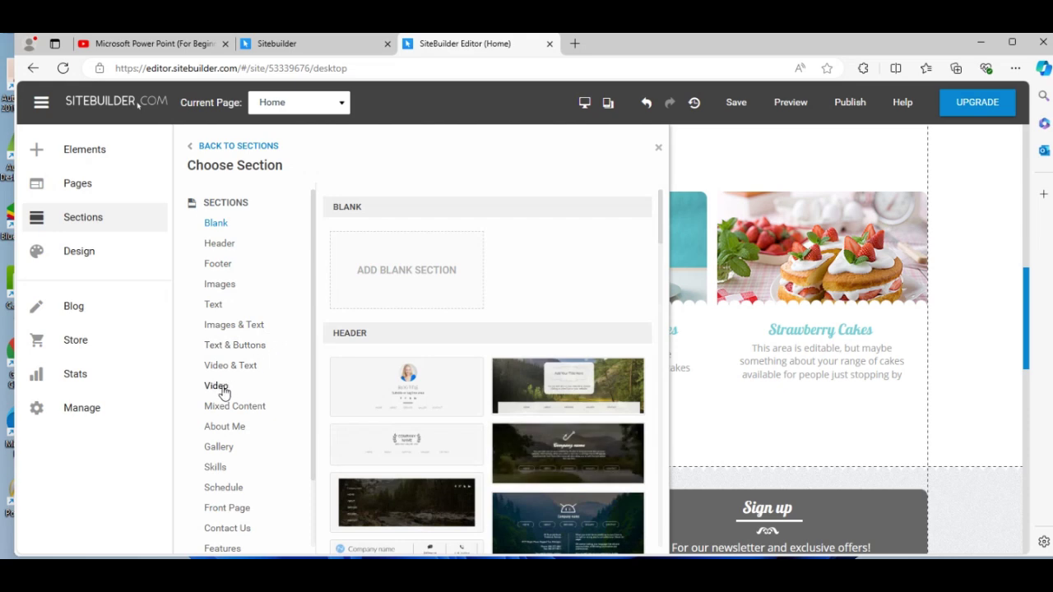
click(235, 408)
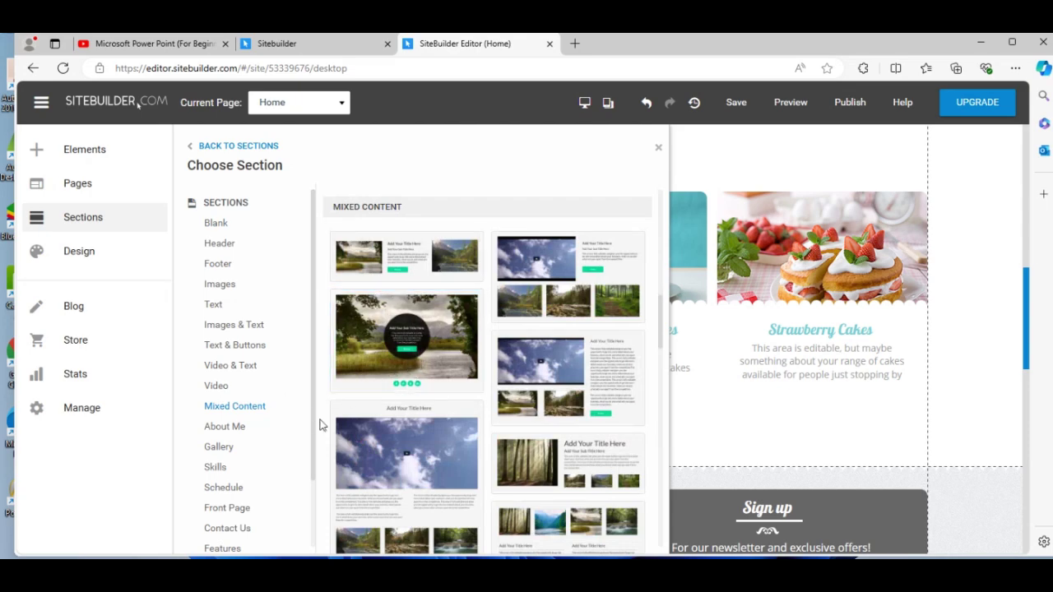
click(237, 371)
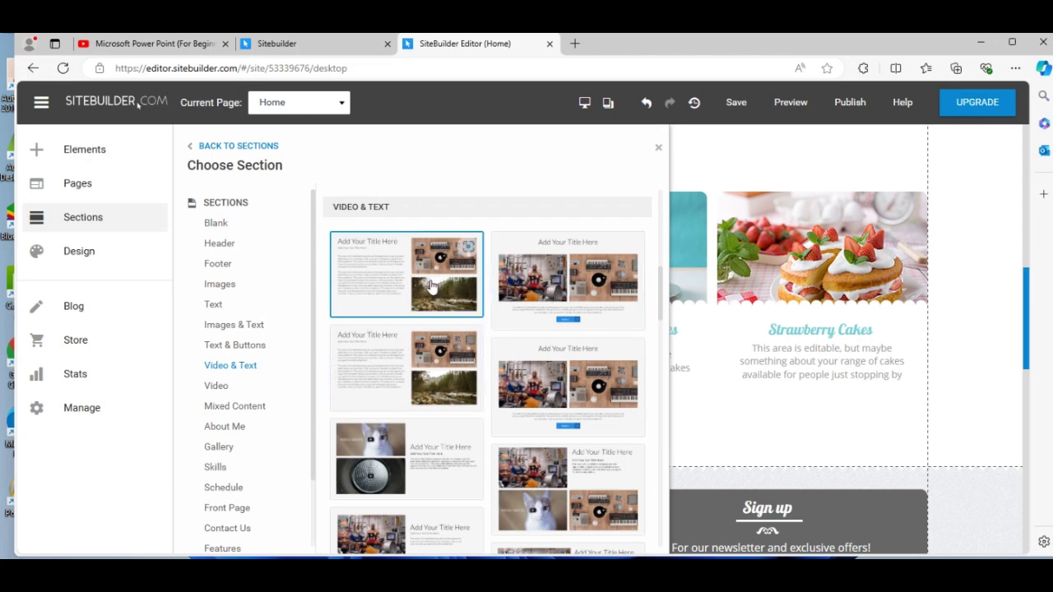
drag(427, 284, 683, 250)
mouse_move(756, 248)
mouse_down()
mouse_move(759, 239)
mouse_move(699, 476)
mouse_move(668, 431)
mouse_move(644, 441)
mouse_move(630, 470)
mouse_move(623, 217)
mouse_move(619, 236)
mouse_up()
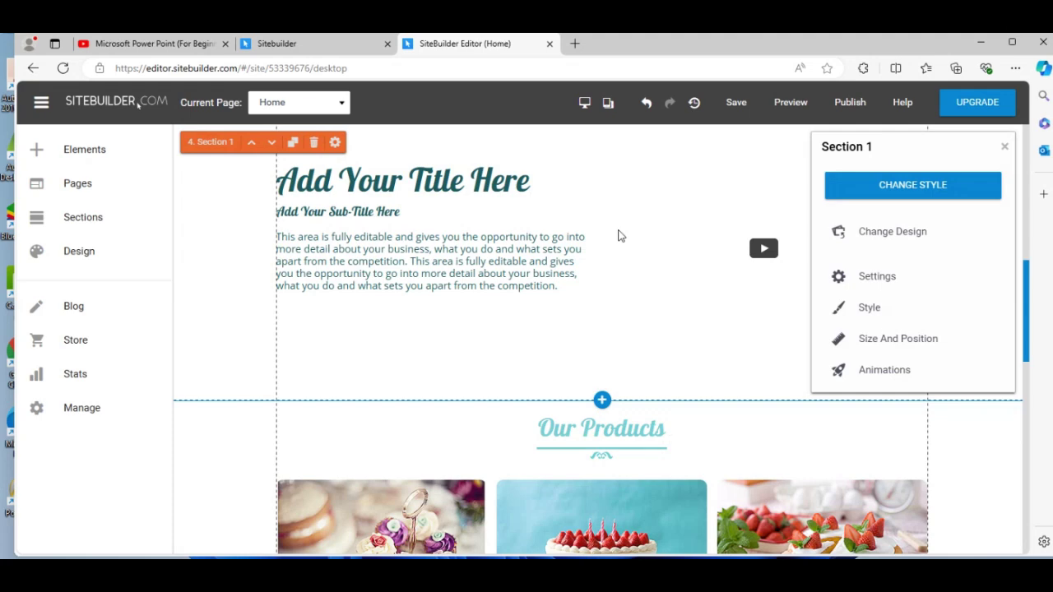
drag(1028, 285, 1028, 230)
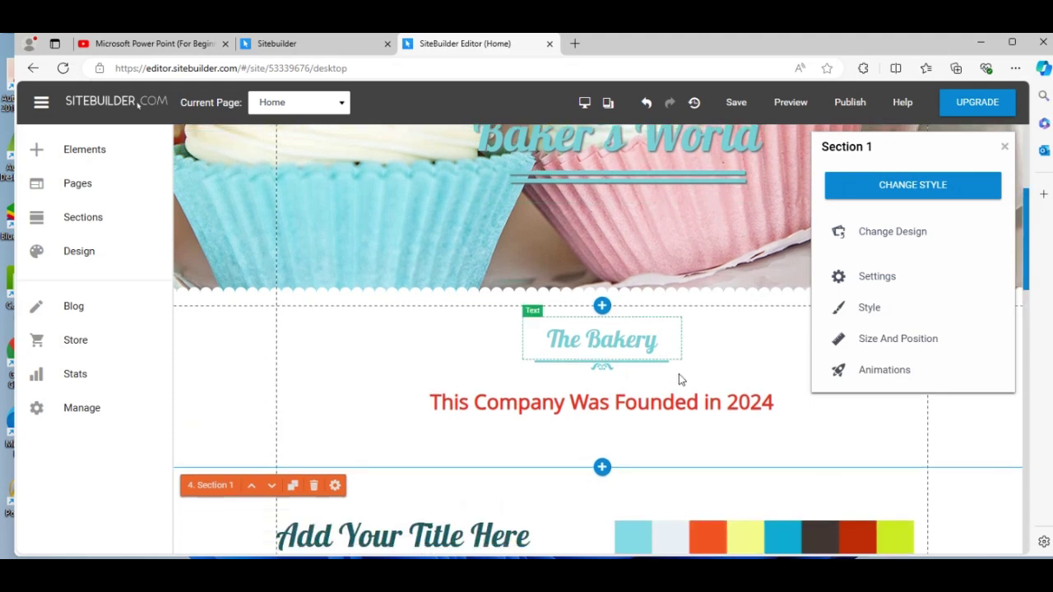
drag(1024, 275, 1026, 330)
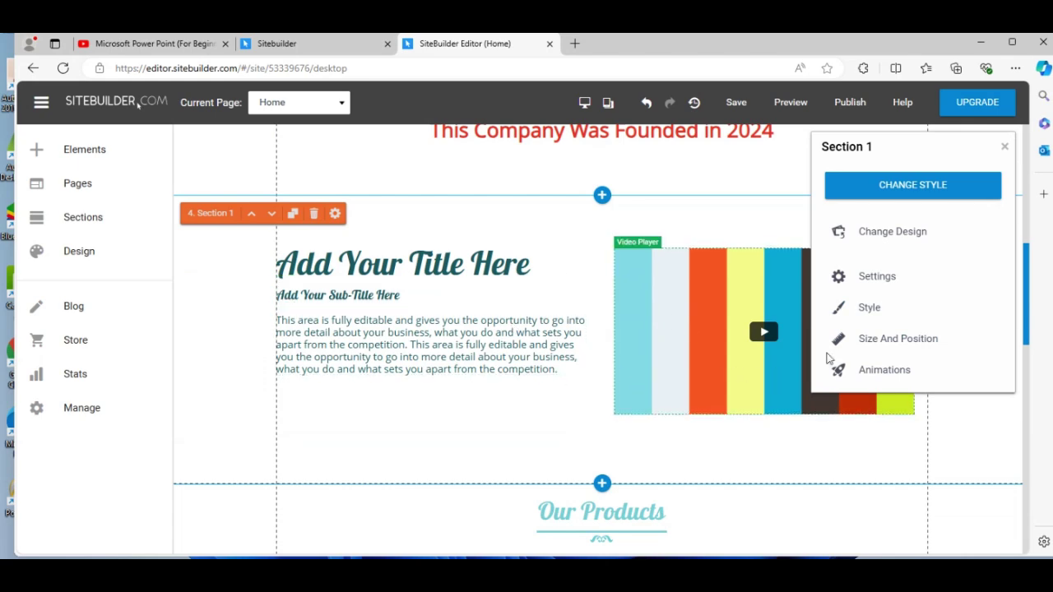
drag(1030, 282, 1032, 383)
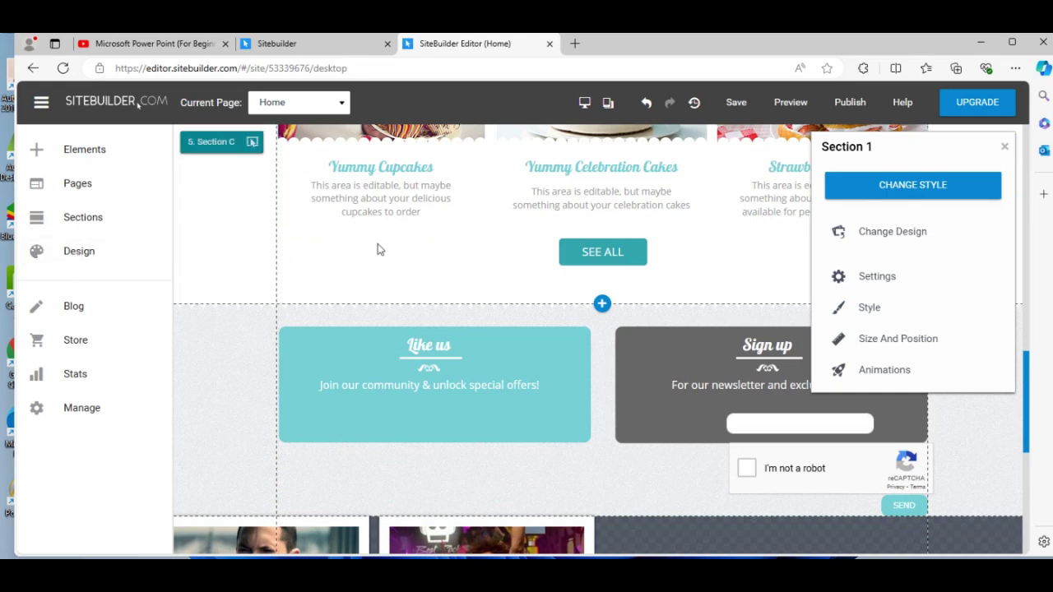
drag(1028, 377, 1025, 150)
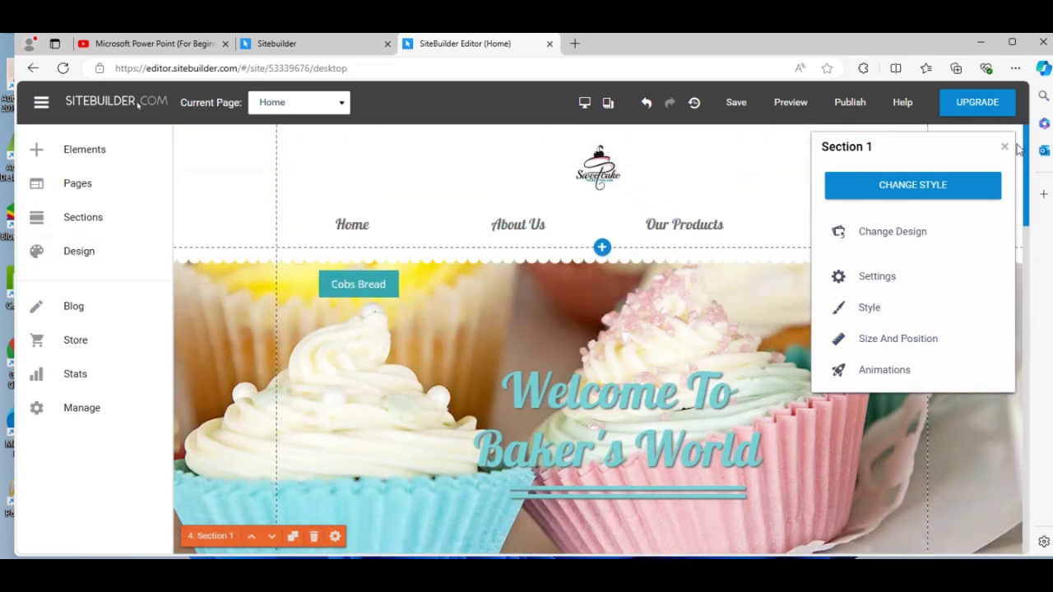
Look through the site's design options for background, colors, fonts and text style.
click(85, 266)
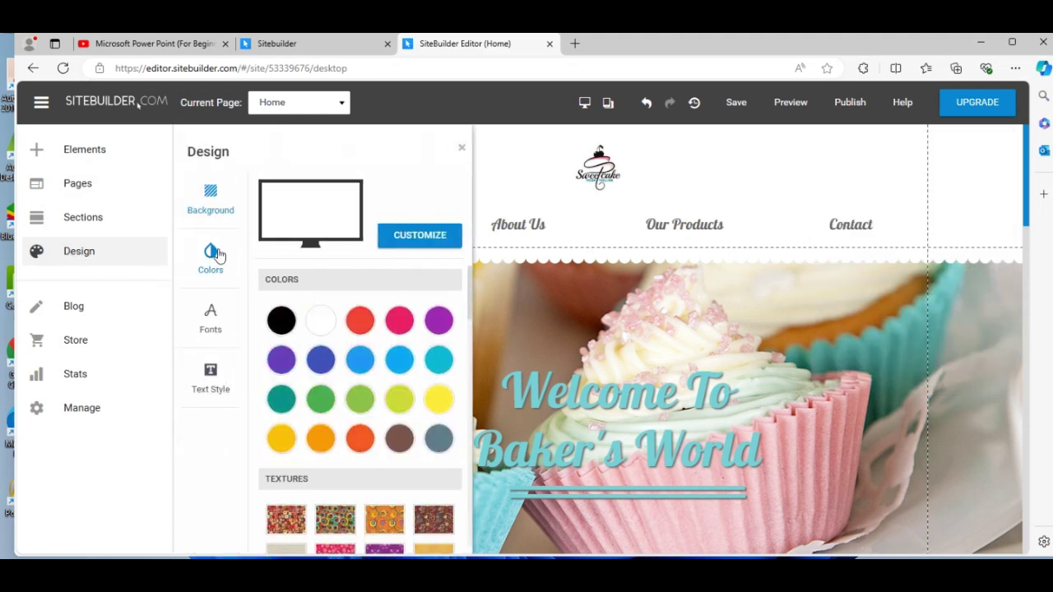
click(218, 256)
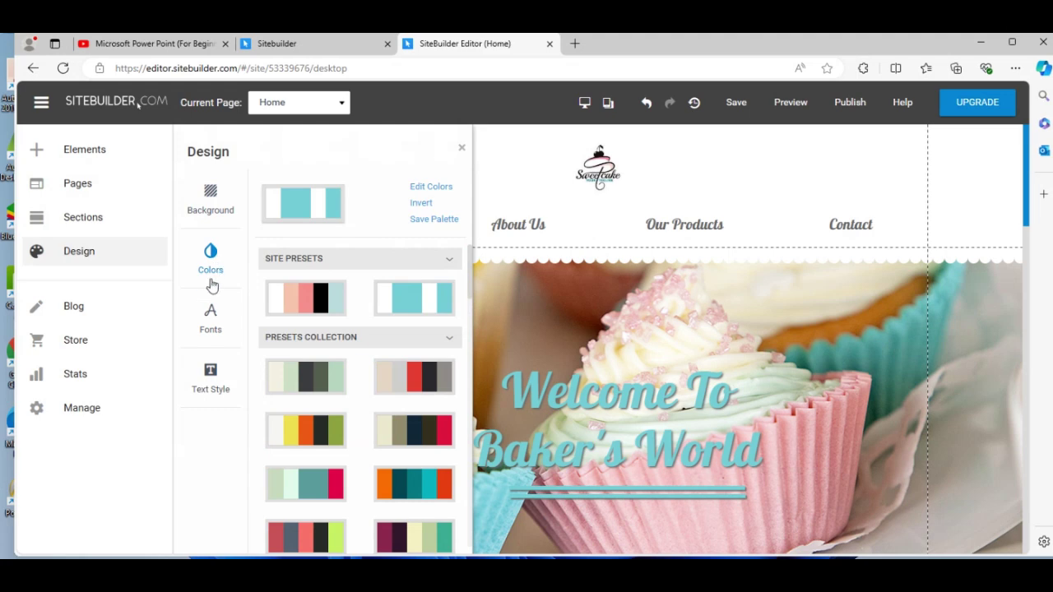
click(216, 324)
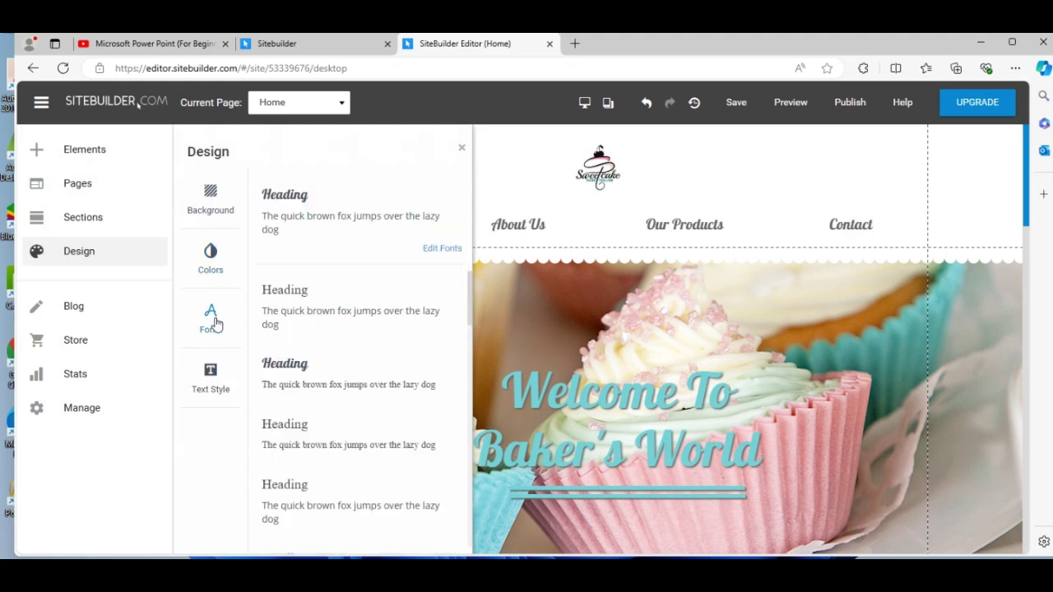
click(210, 377)
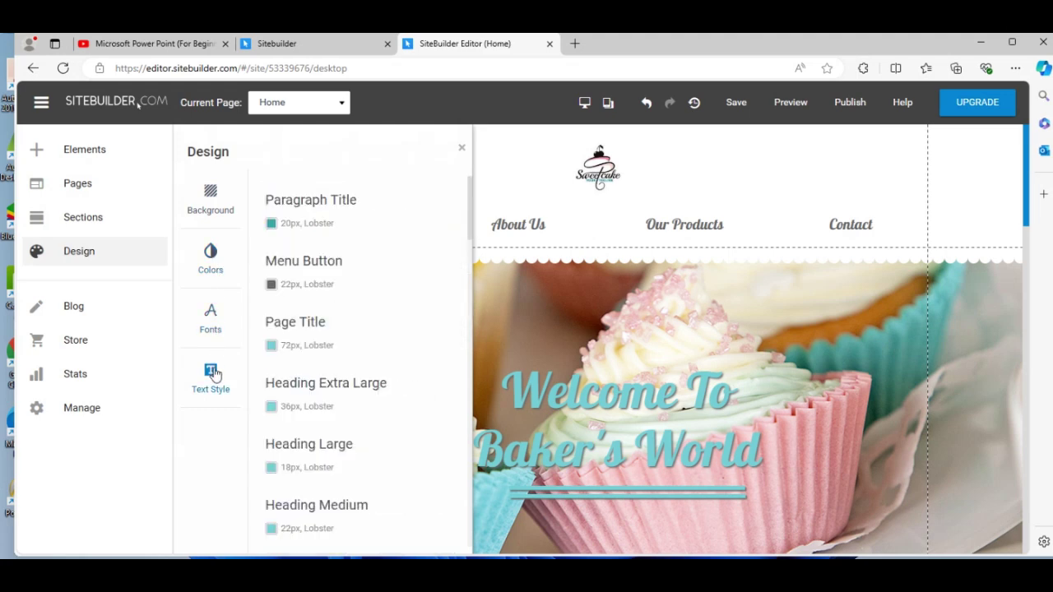
click(218, 211)
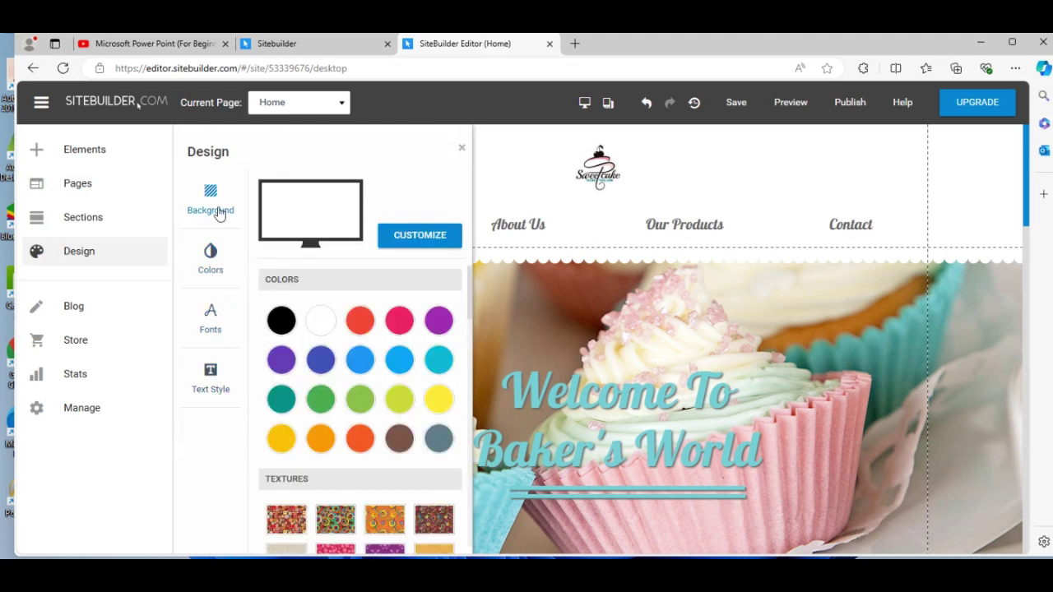
Try a solid pink and a solid purple background on the Home page.
click(400, 323)
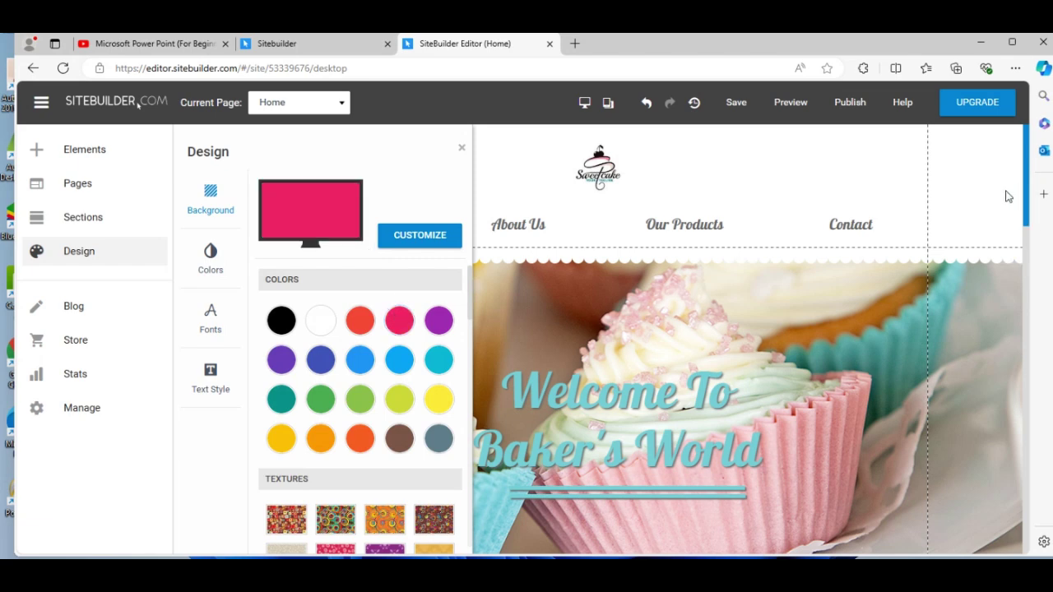
scroll(1024, 197, down, 5)
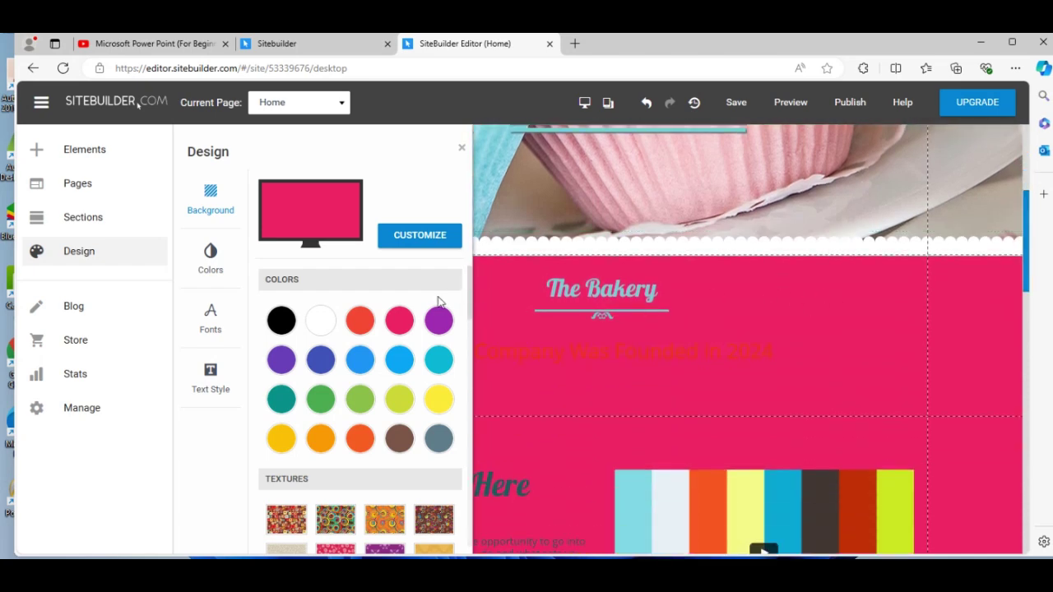
click(439, 322)
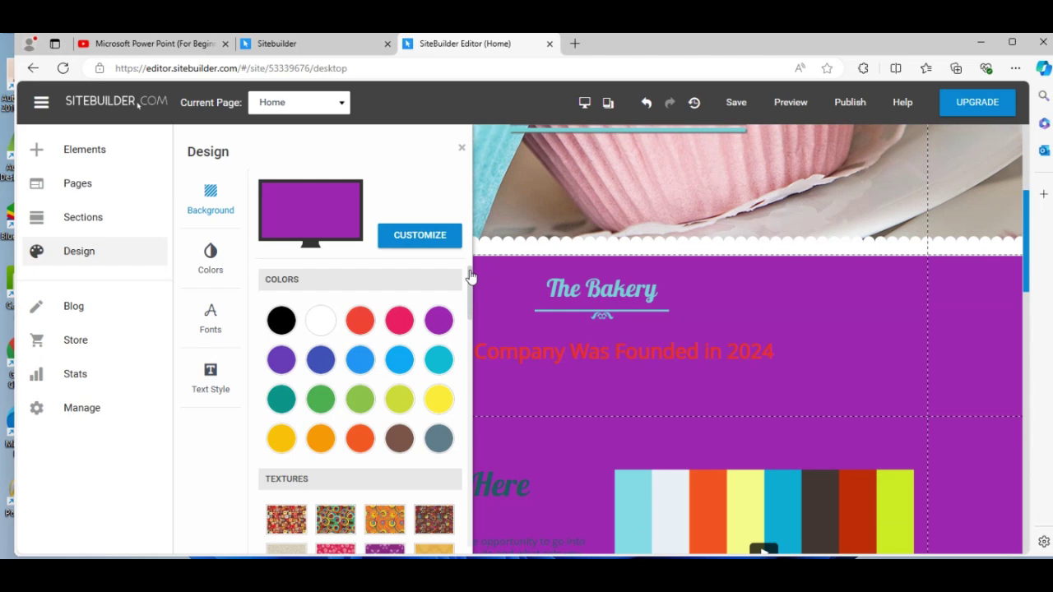
Set the page background to the multicolored circles texture and open the site's color palette presets.
drag(471, 277, 470, 308)
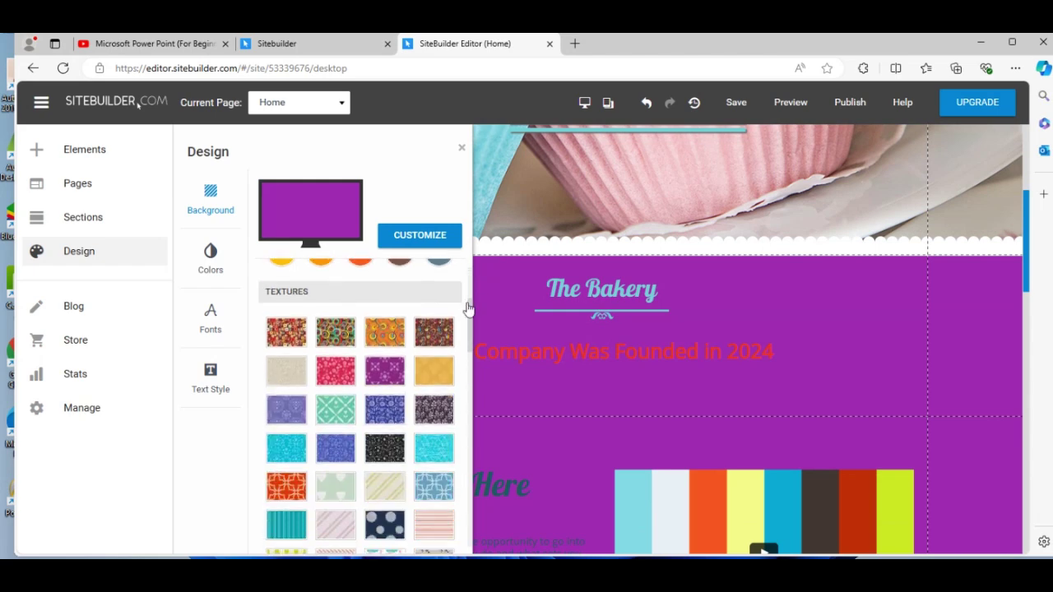
click(342, 333)
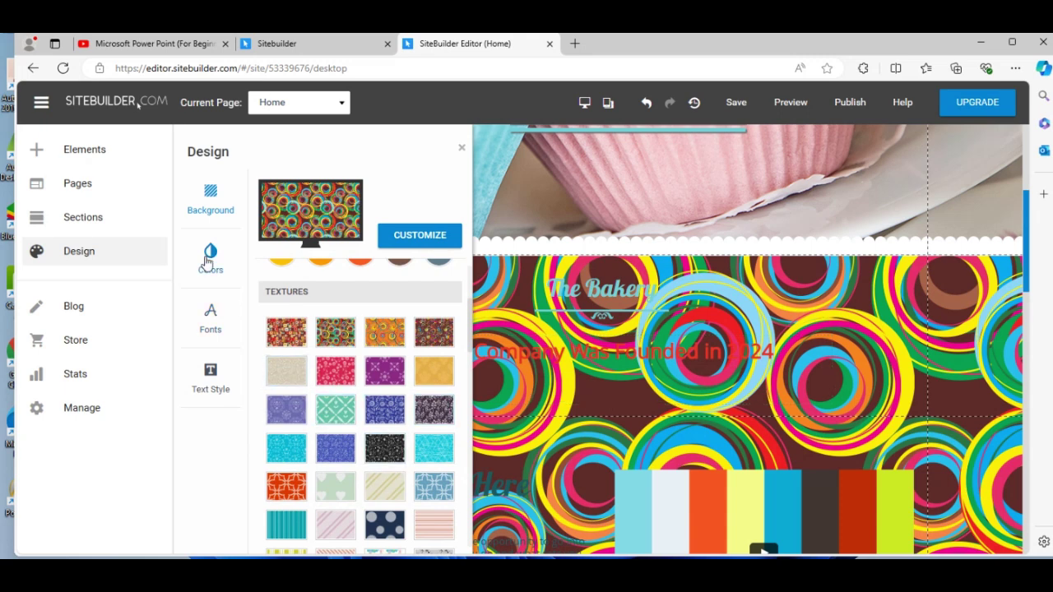
click(208, 262)
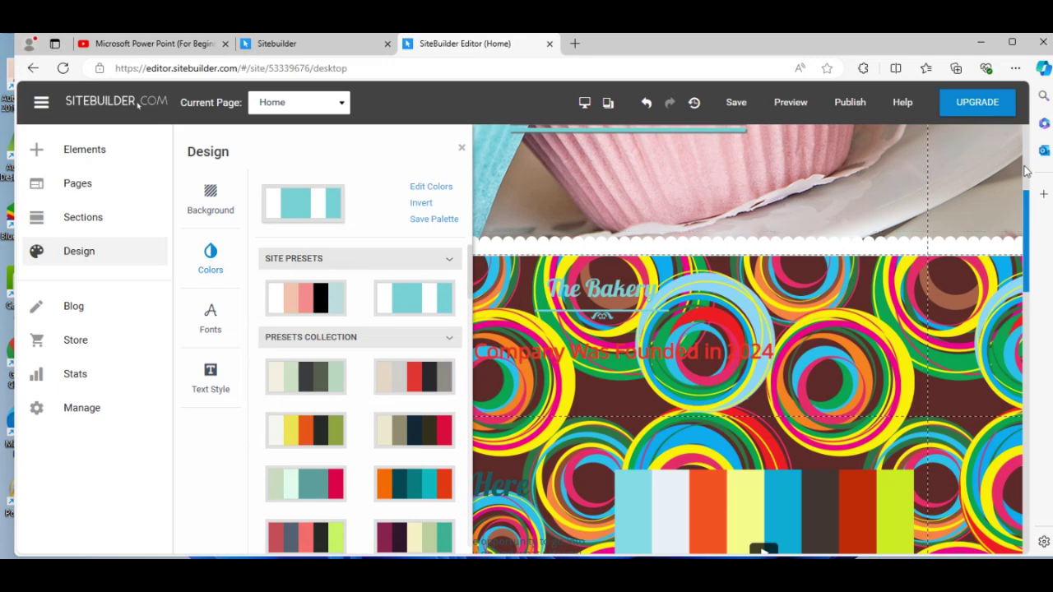
Try the yellow-orange-green, beige-navy-red, turquoise-white and orange-teal color palettes on the Home page.
scroll(1026, 210, up, 5)
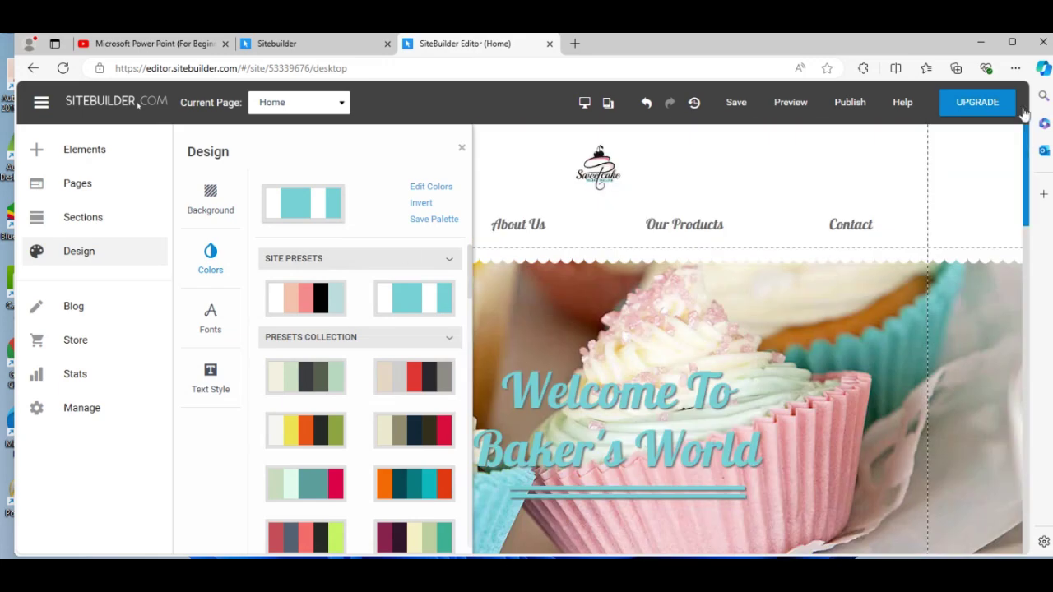
click(313, 439)
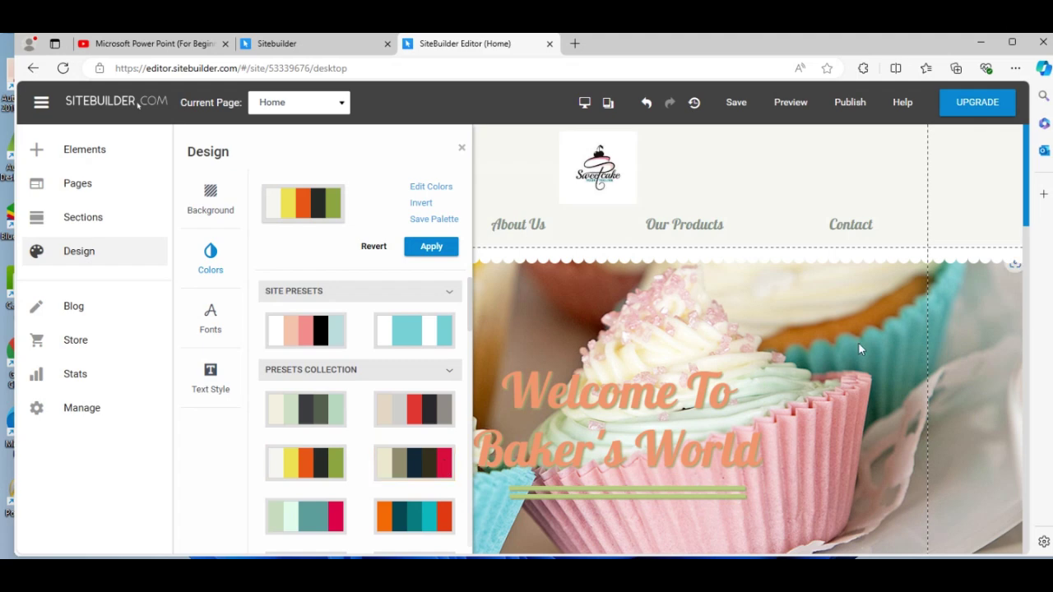
click(431, 463)
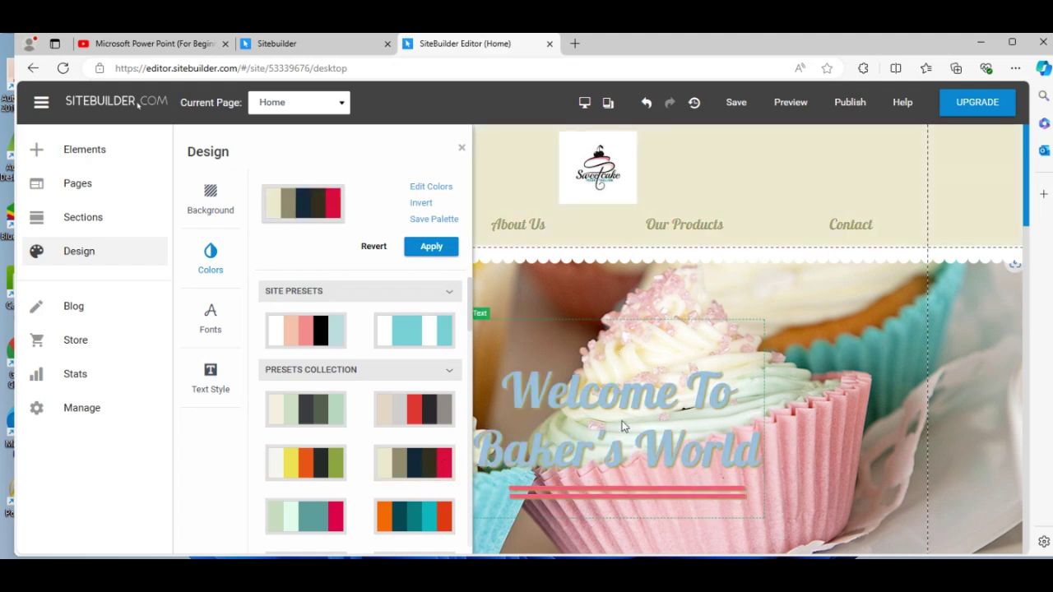
click(427, 342)
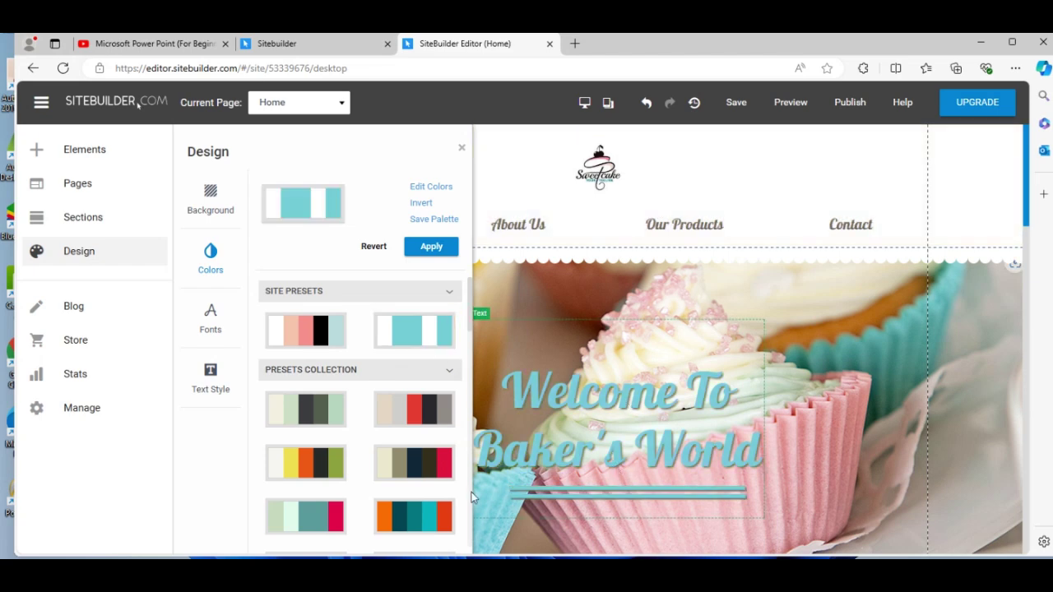
click(440, 512)
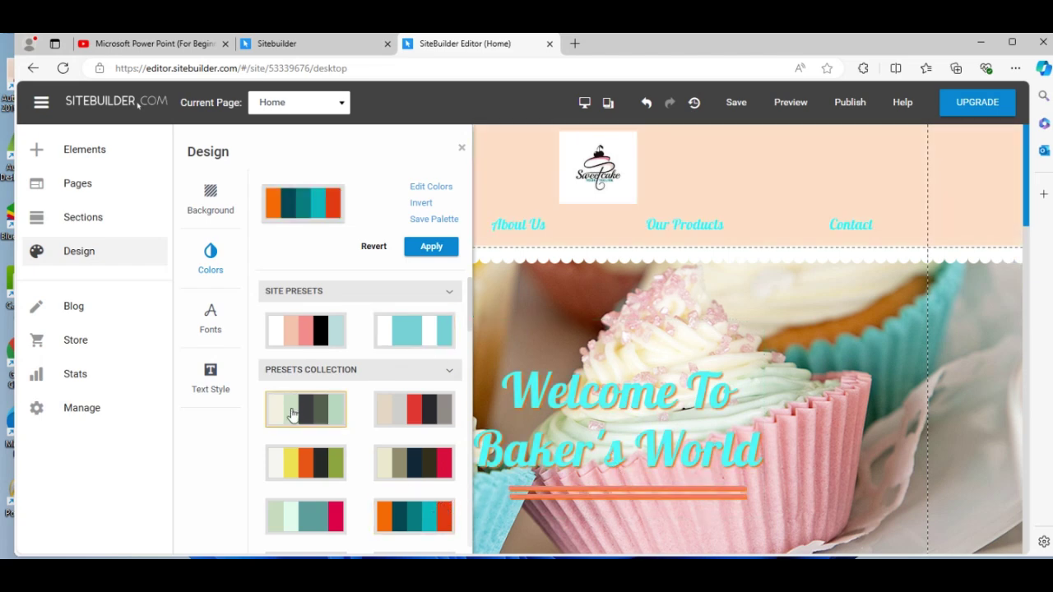
Try different font presets for the site and choose the one with Oleo Script headings.
click(217, 328)
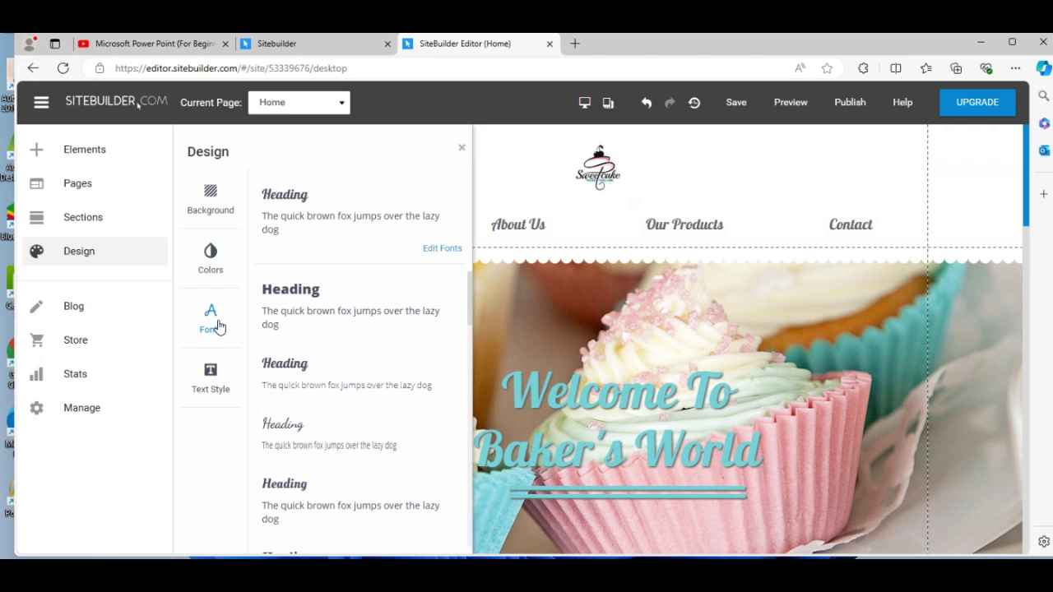
click(307, 378)
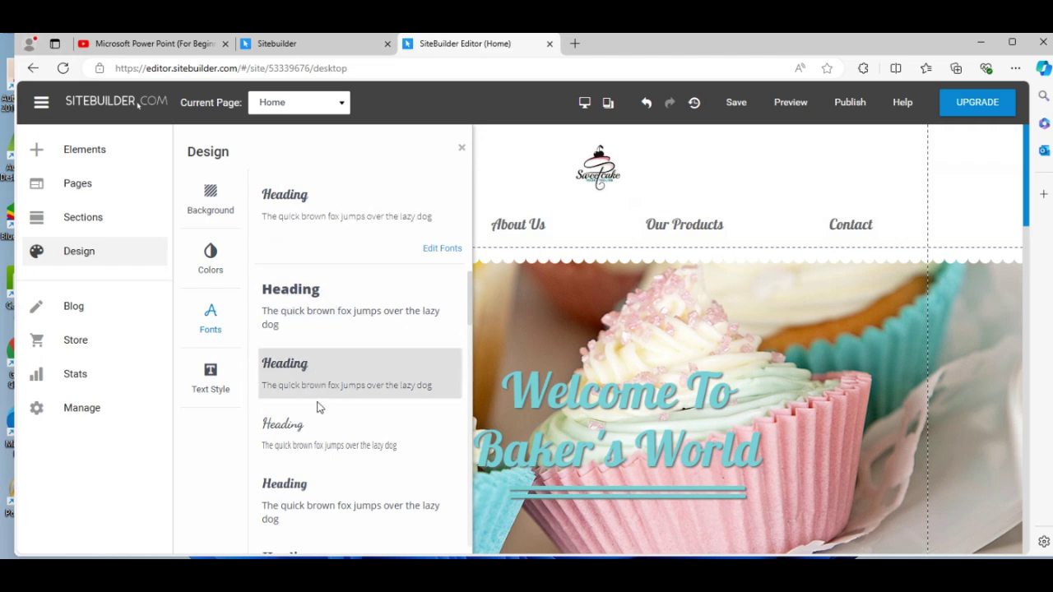
click(302, 433)
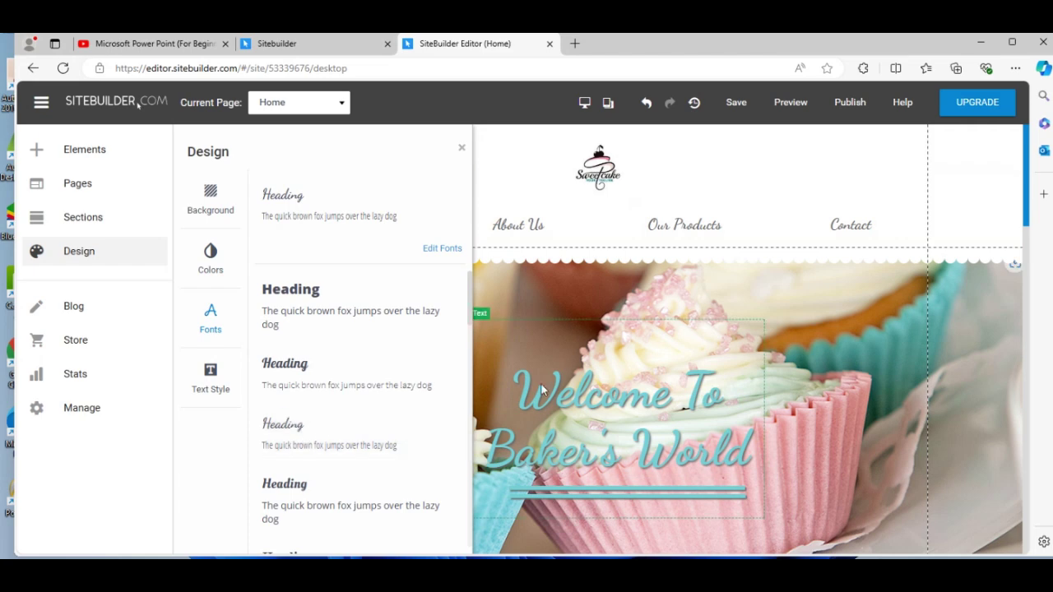
click(292, 498)
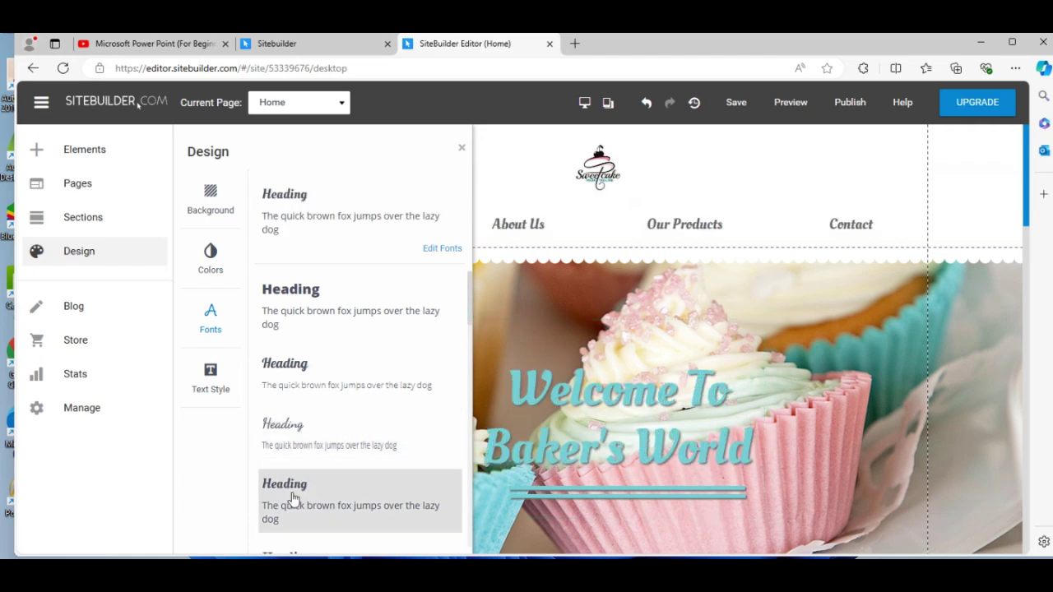
Set the Paragraph Title text style's font size to 18.
click(224, 391)
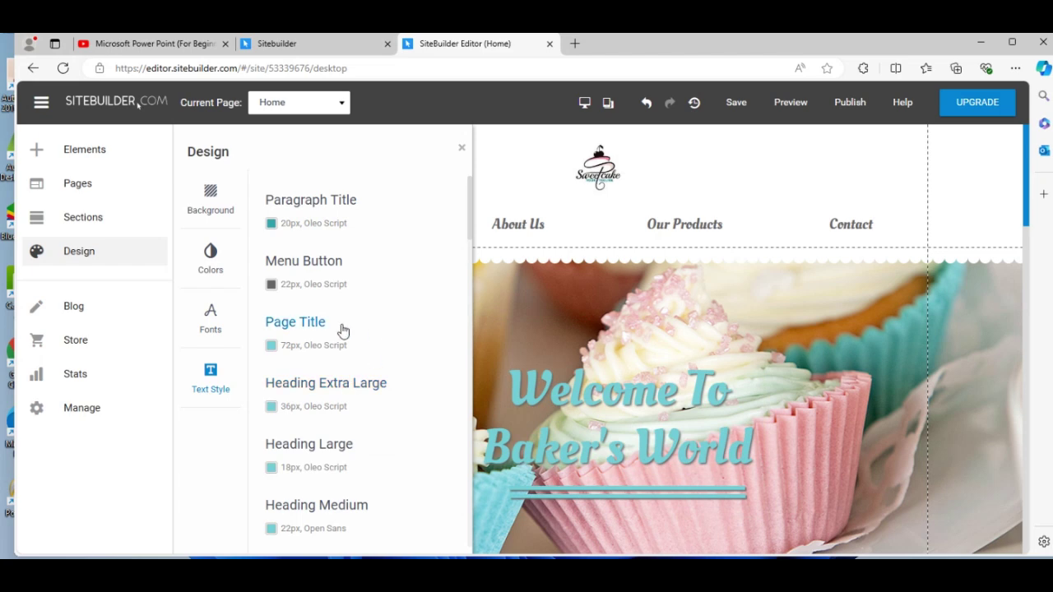
click(333, 212)
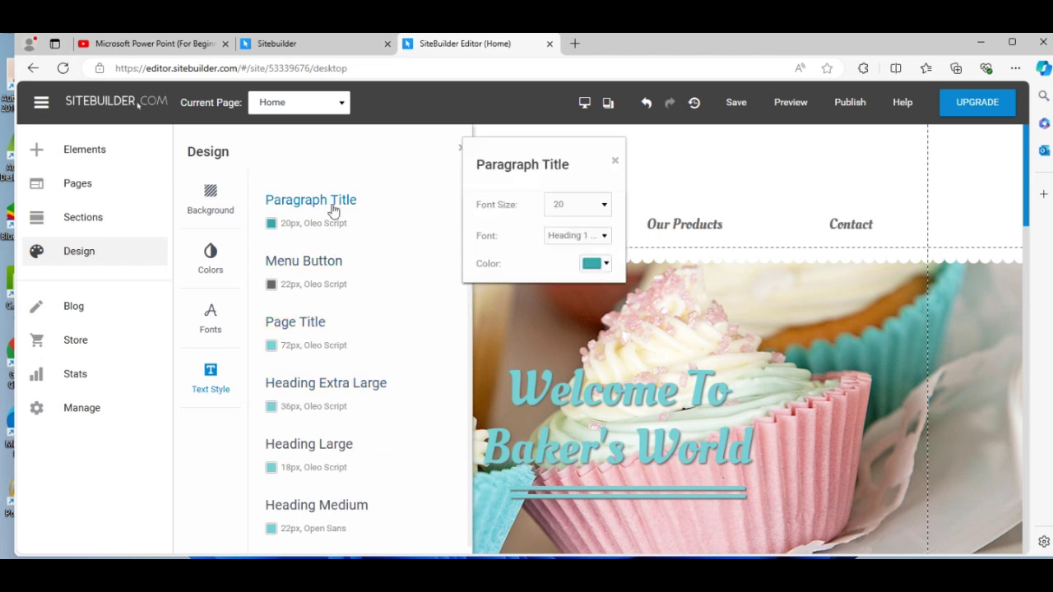
click(605, 207)
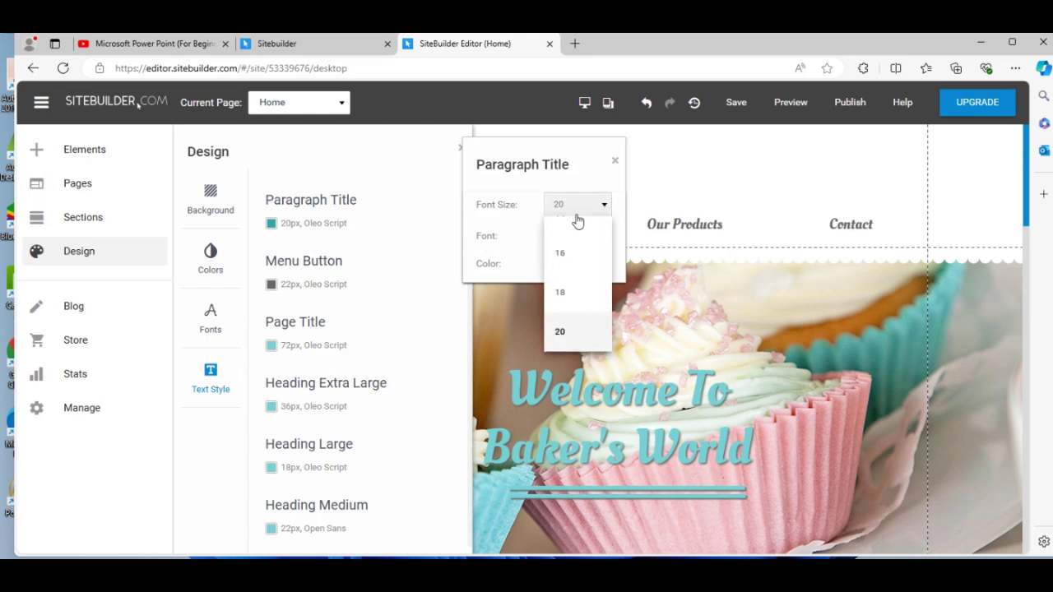
click(566, 297)
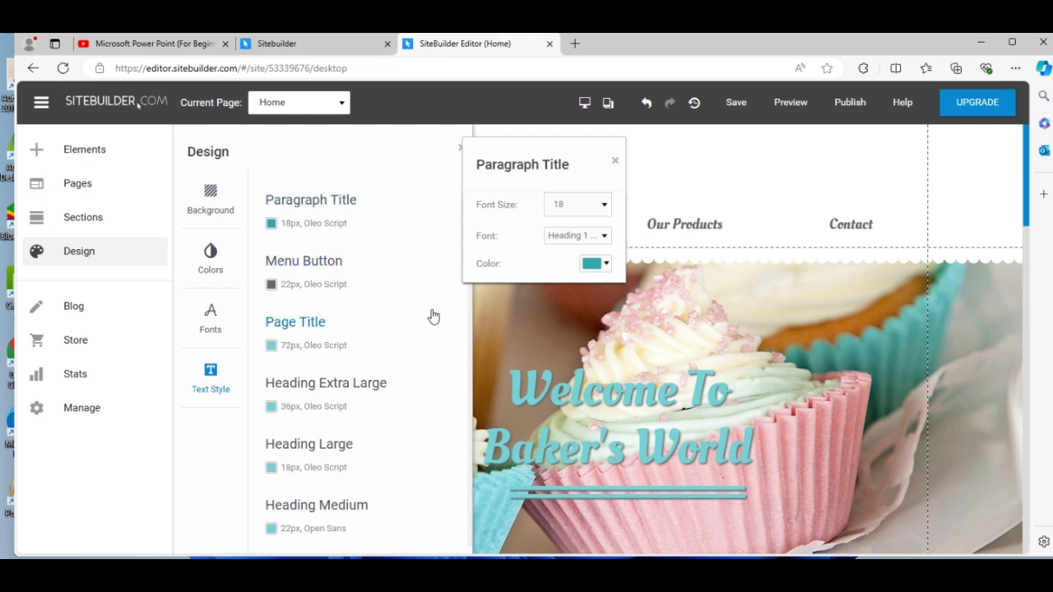
click(772, 177)
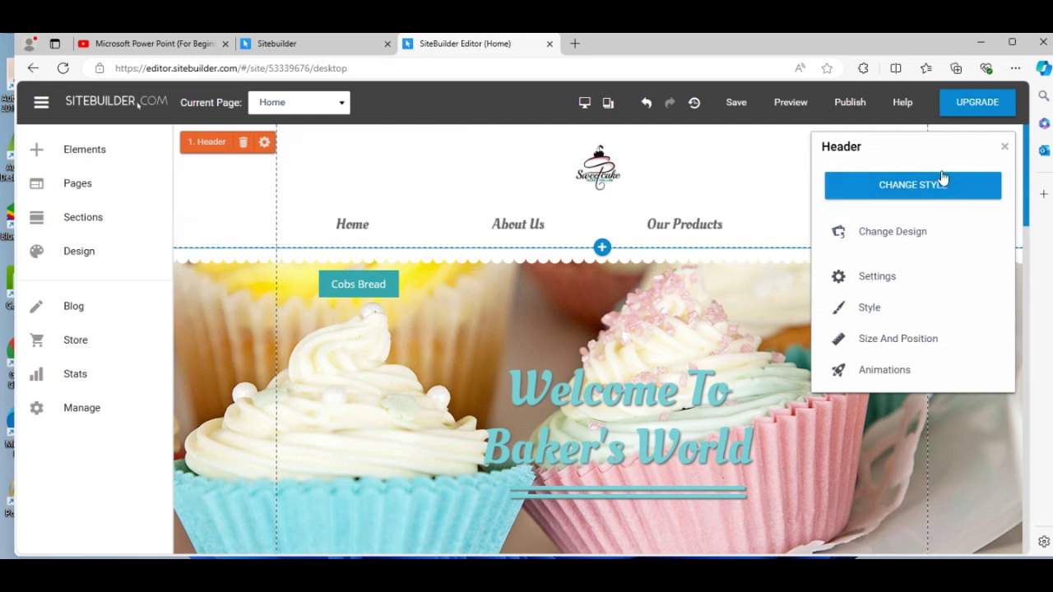
click(1005, 147)
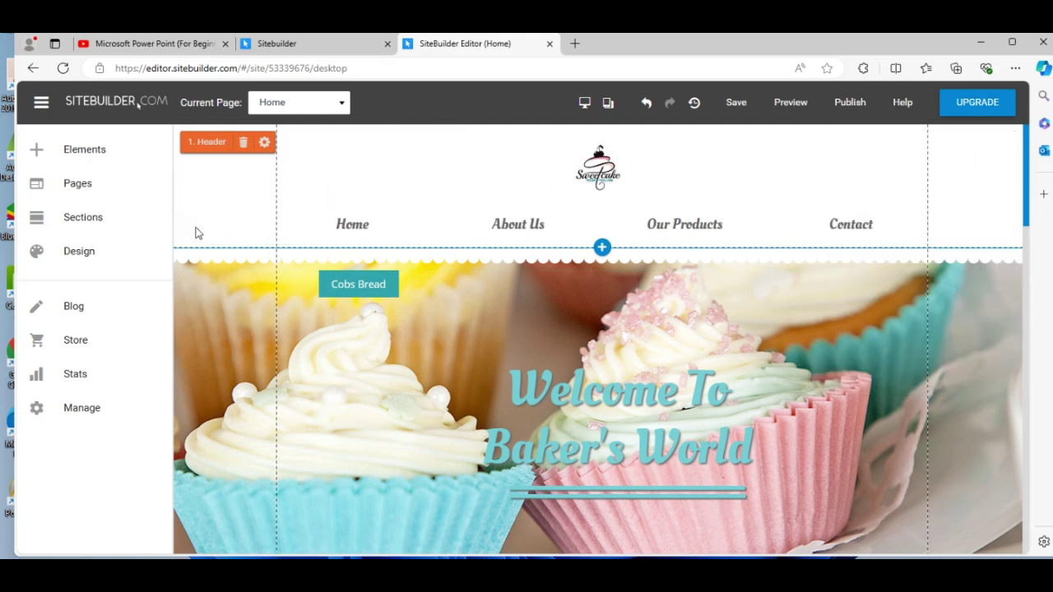
Set the Heading Extra Large text style's font size to 28 and close the design settings.
click(83, 263)
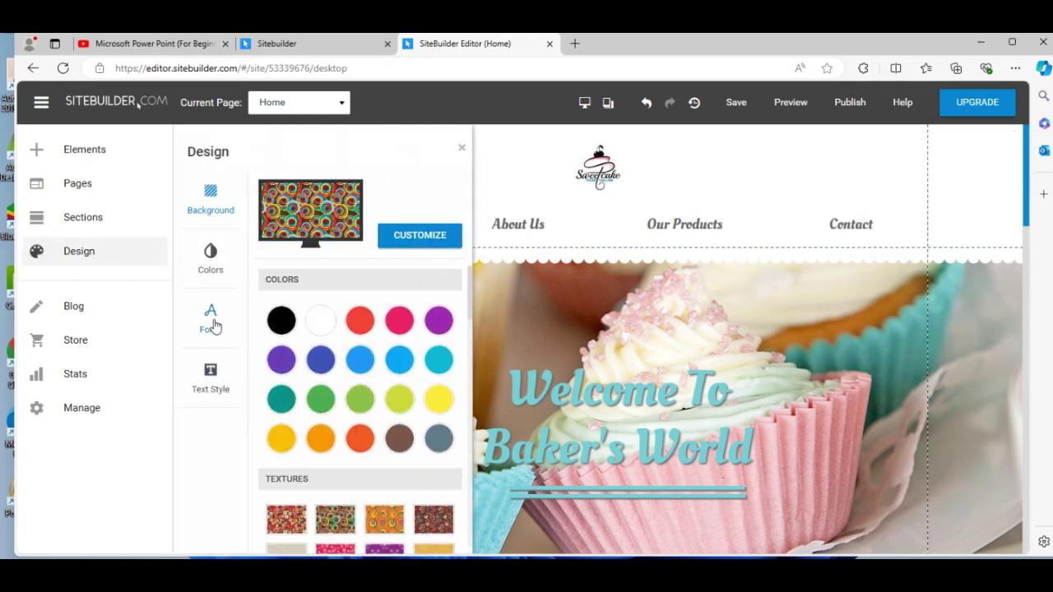
click(208, 378)
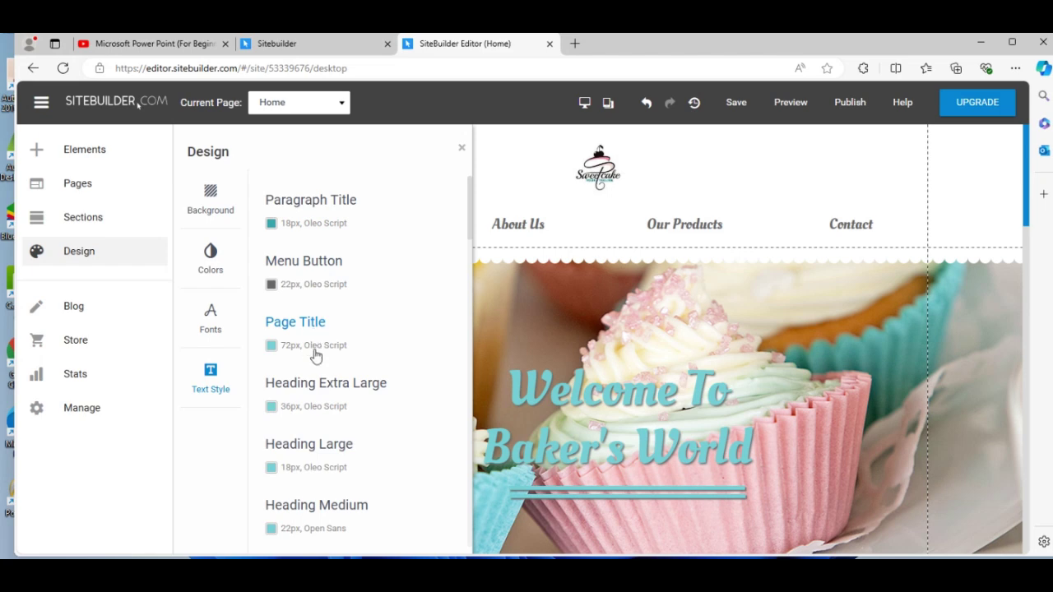
click(324, 393)
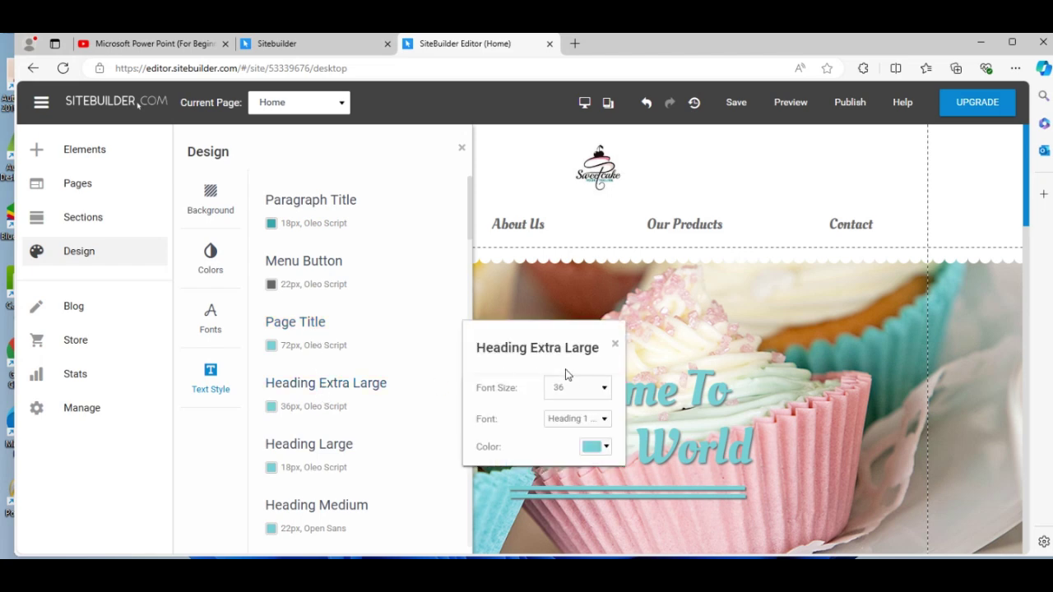
click(603, 390)
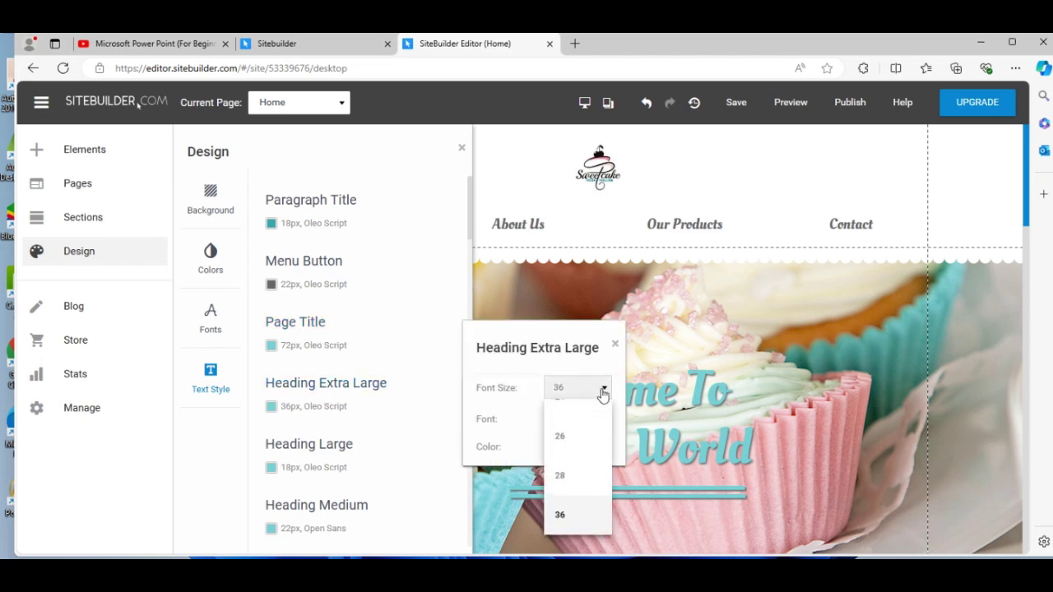
click(562, 476)
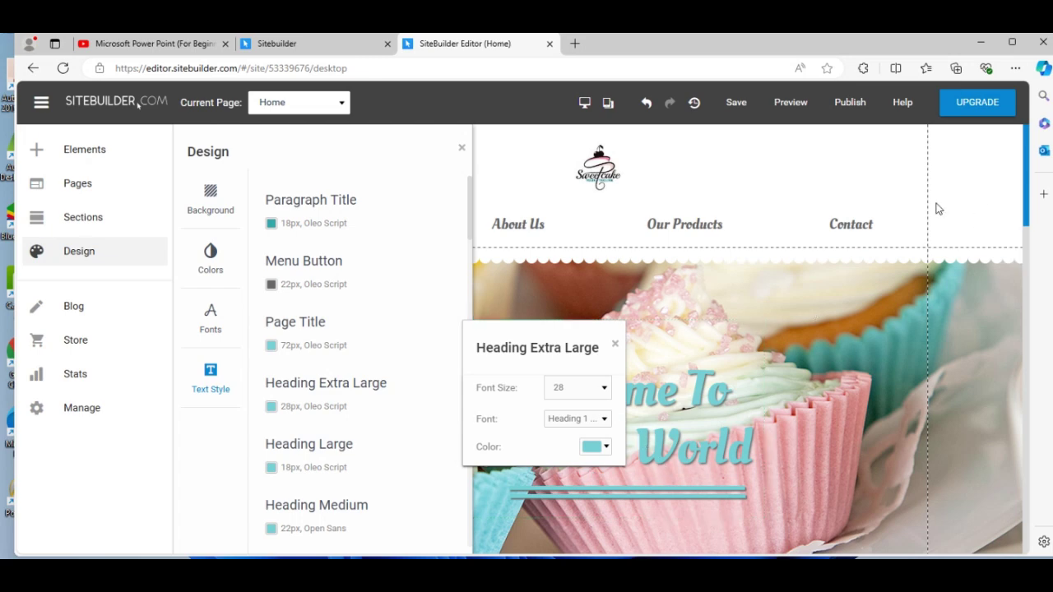
click(461, 148)
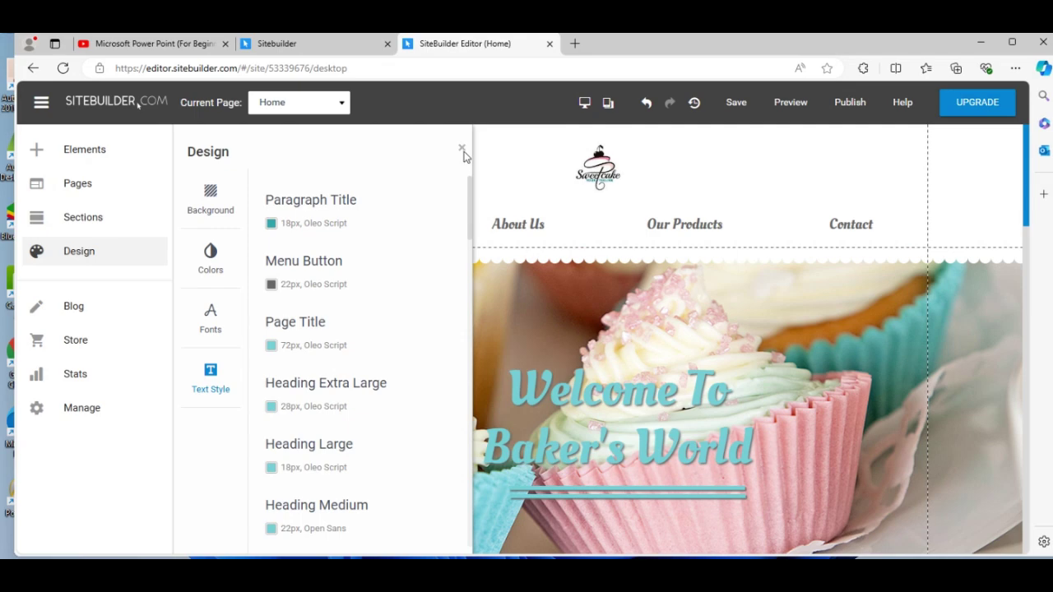
click(461, 153)
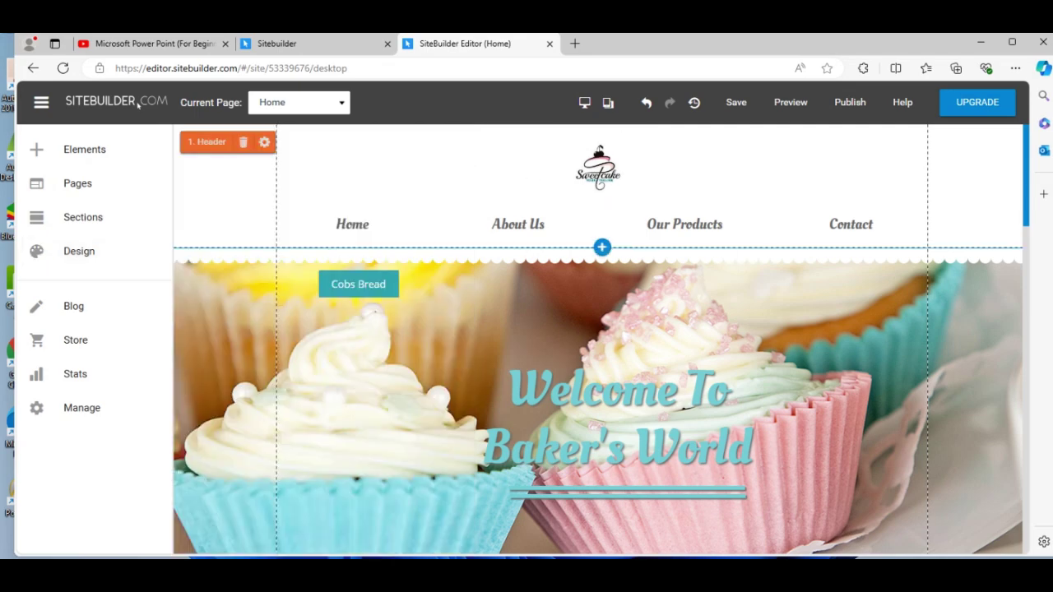
drag(1025, 165, 1032, 273)
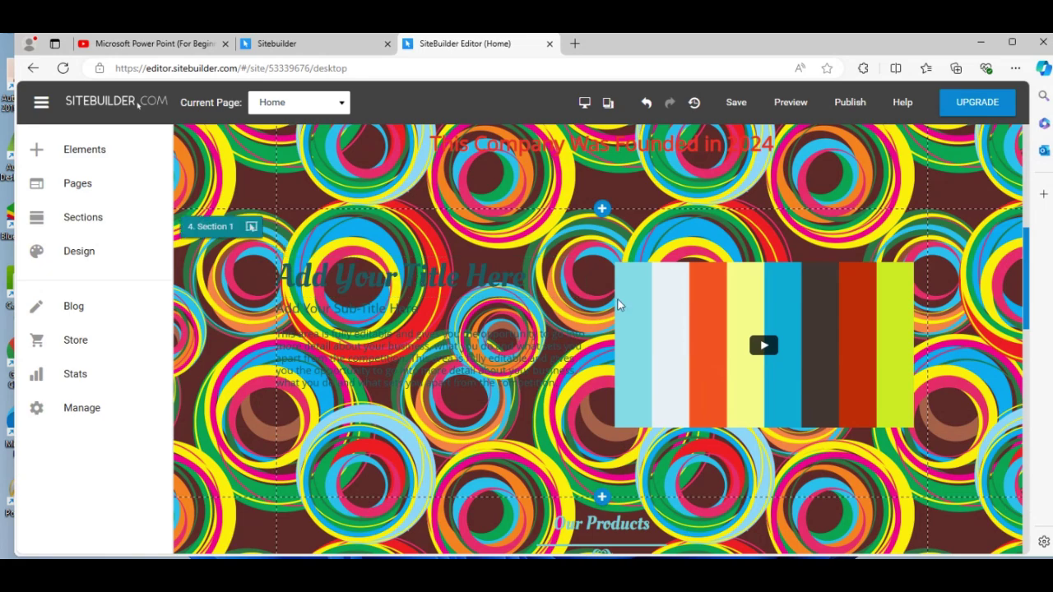
drag(1027, 271, 1043, 299)
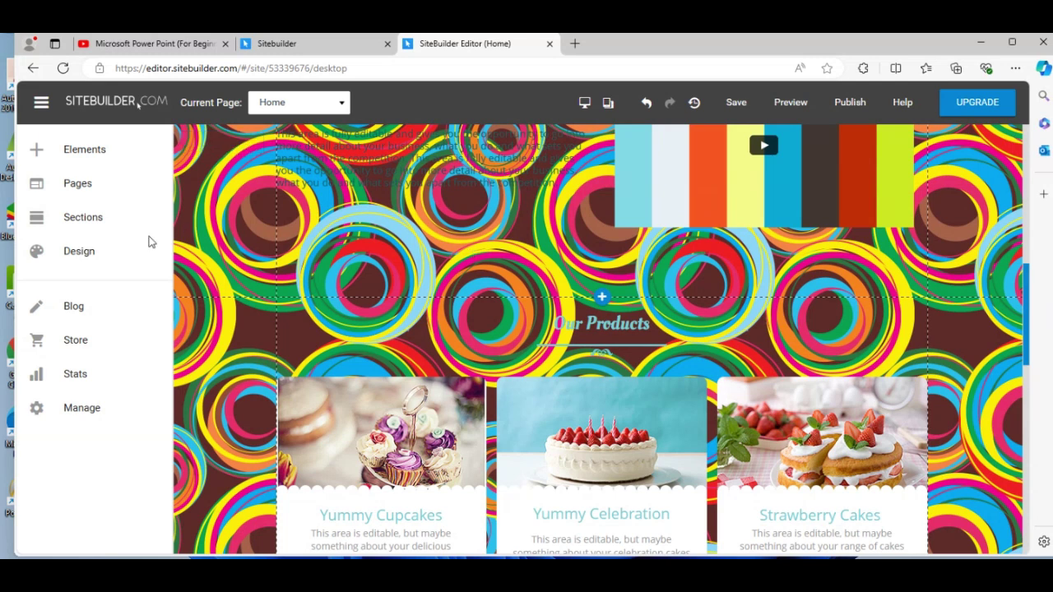
click(101, 253)
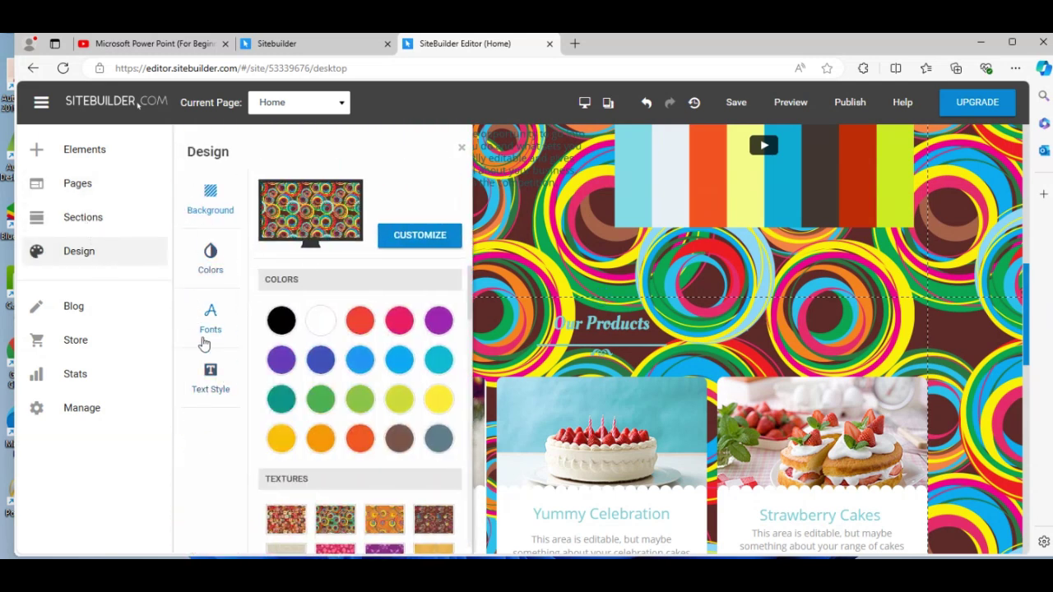
Create a blog named Blog from the template with the restaurant interior header.
click(92, 316)
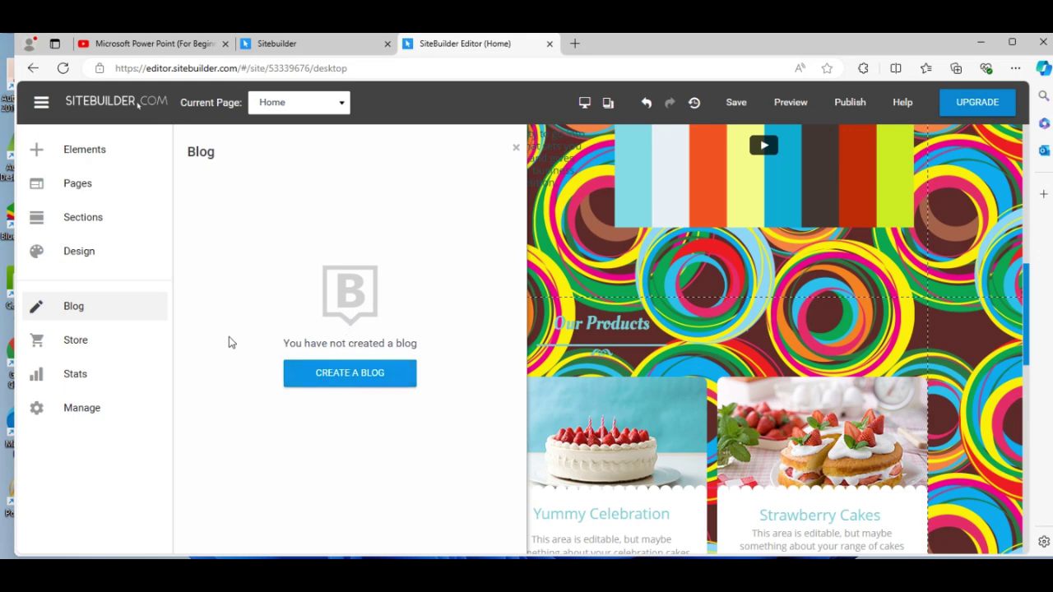
click(344, 372)
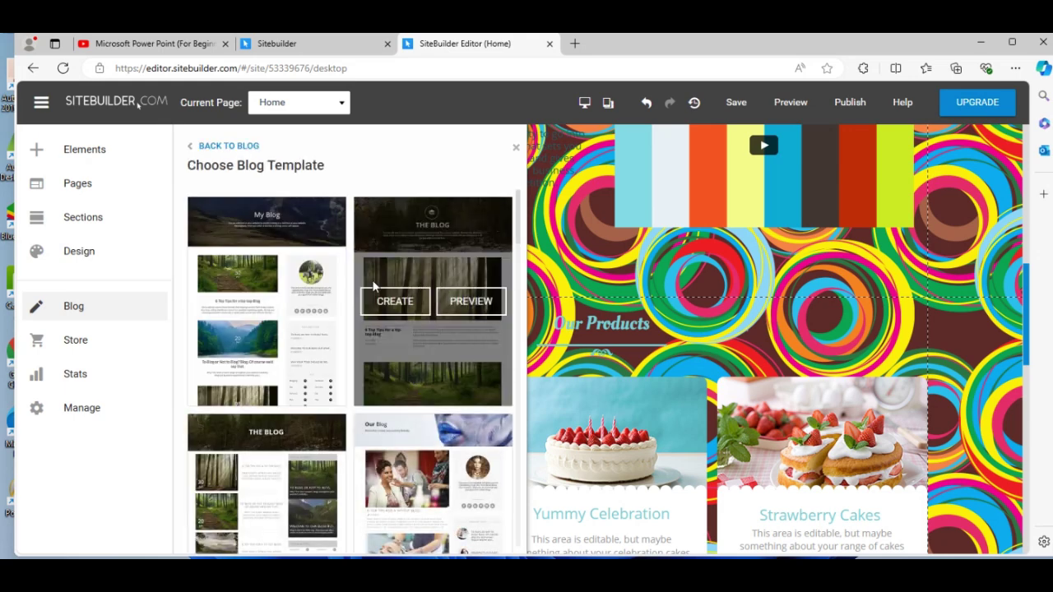
drag(519, 206, 516, 282)
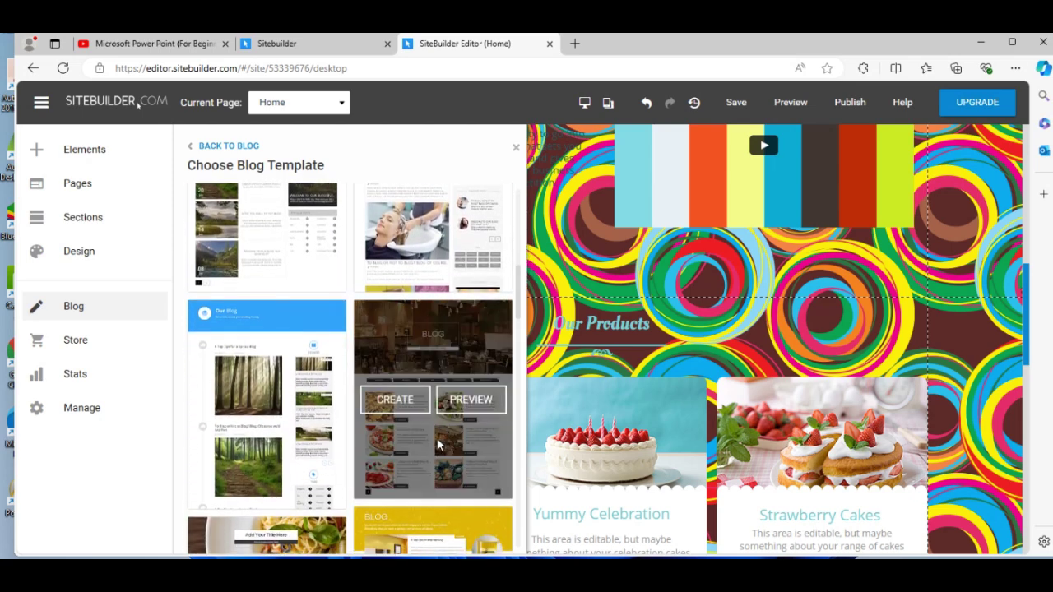
click(395, 400)
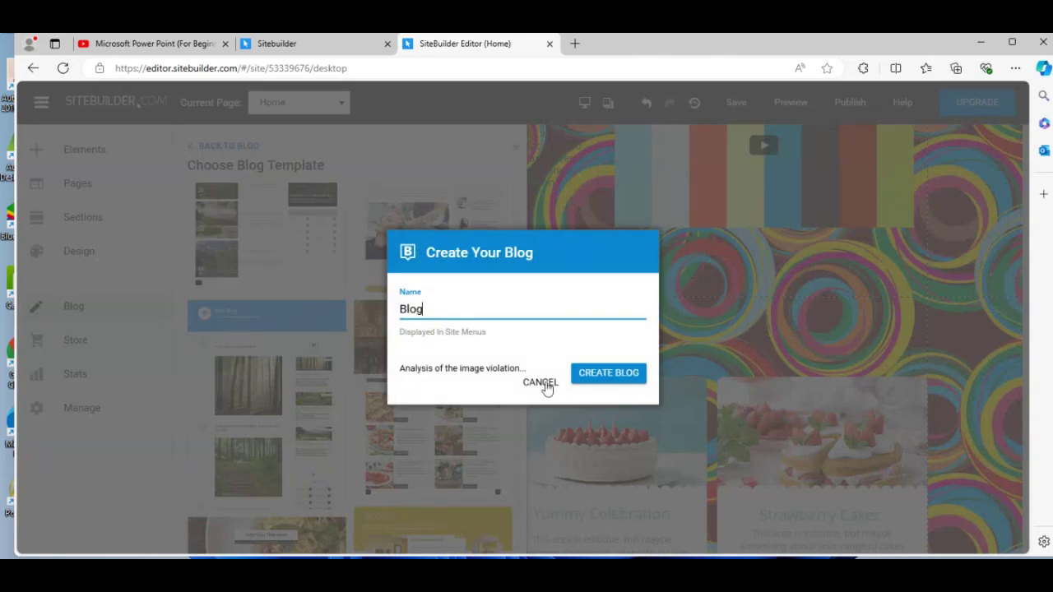
click(592, 373)
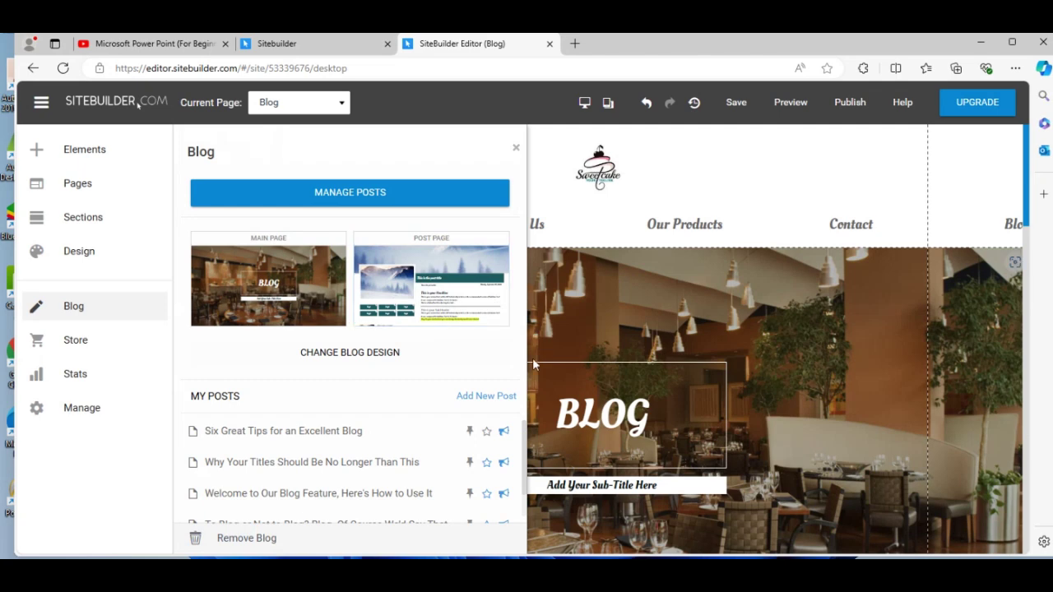
Save the site from the blog's post management and open the post "Six Great Tips for an Excellent Blog" for editing.
click(375, 197)
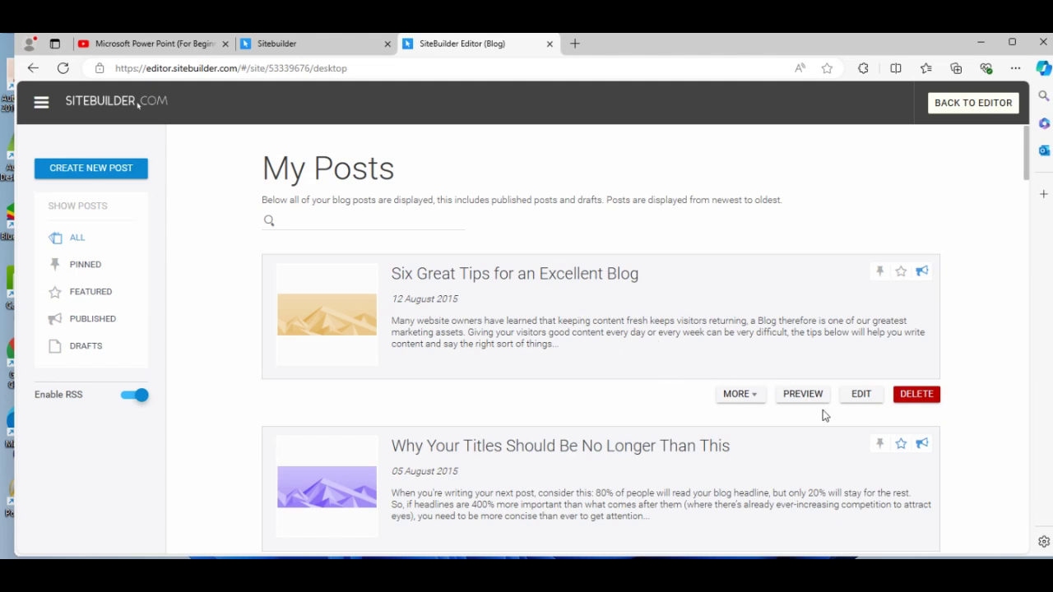
click(858, 398)
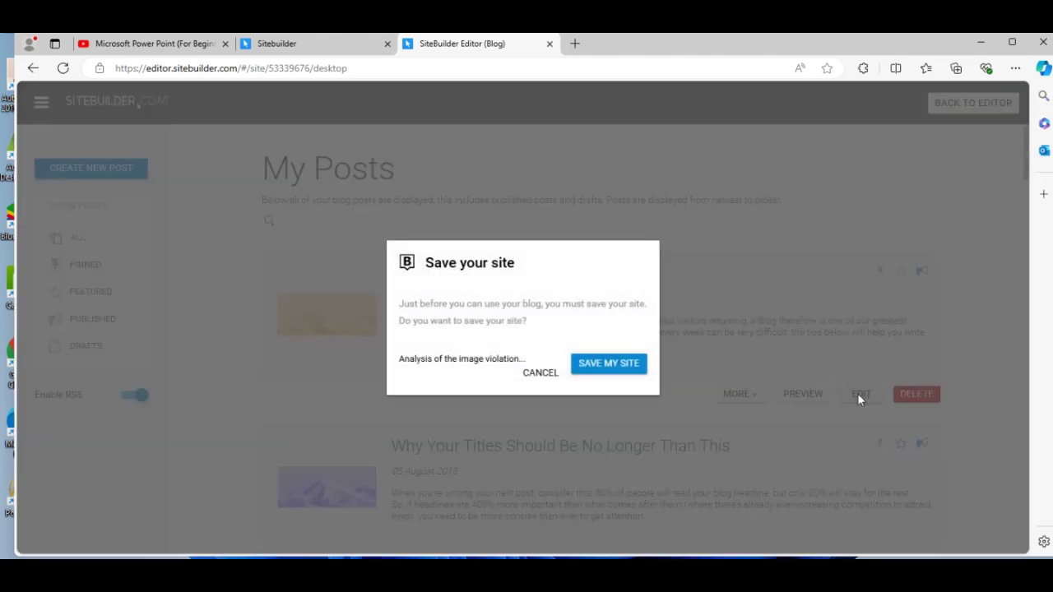
click(605, 370)
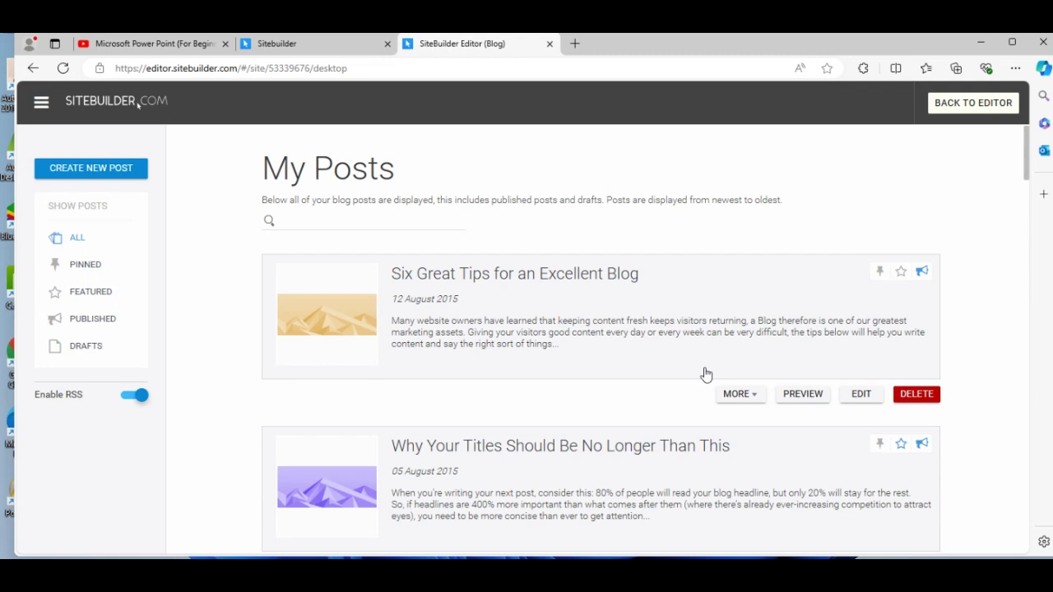
click(867, 396)
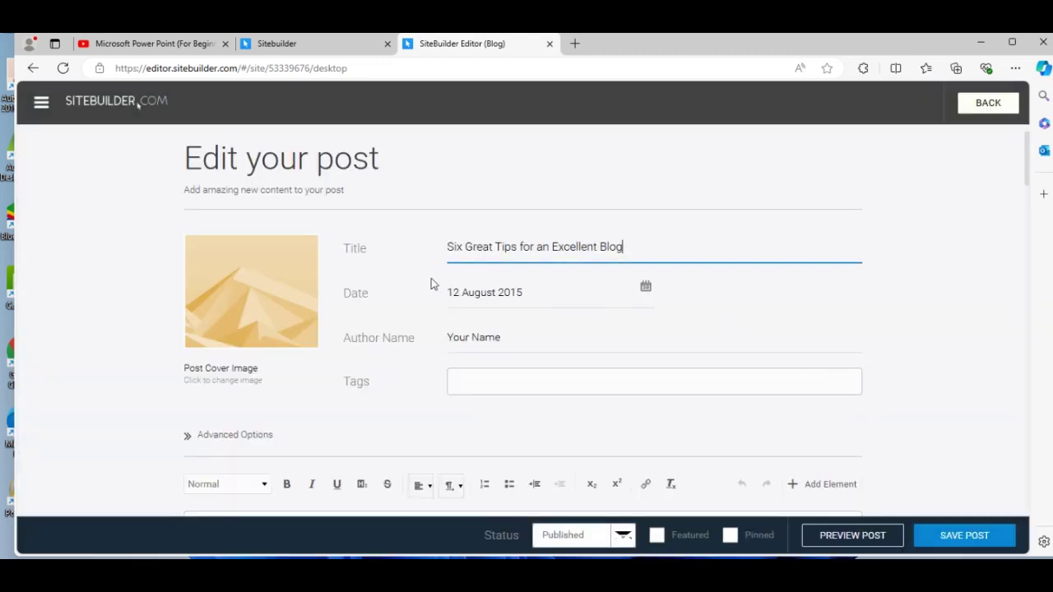
Set the post's title to "News About Cakes" and its author name to "Chocolate Cakes".
drag(633, 246, 377, 239)
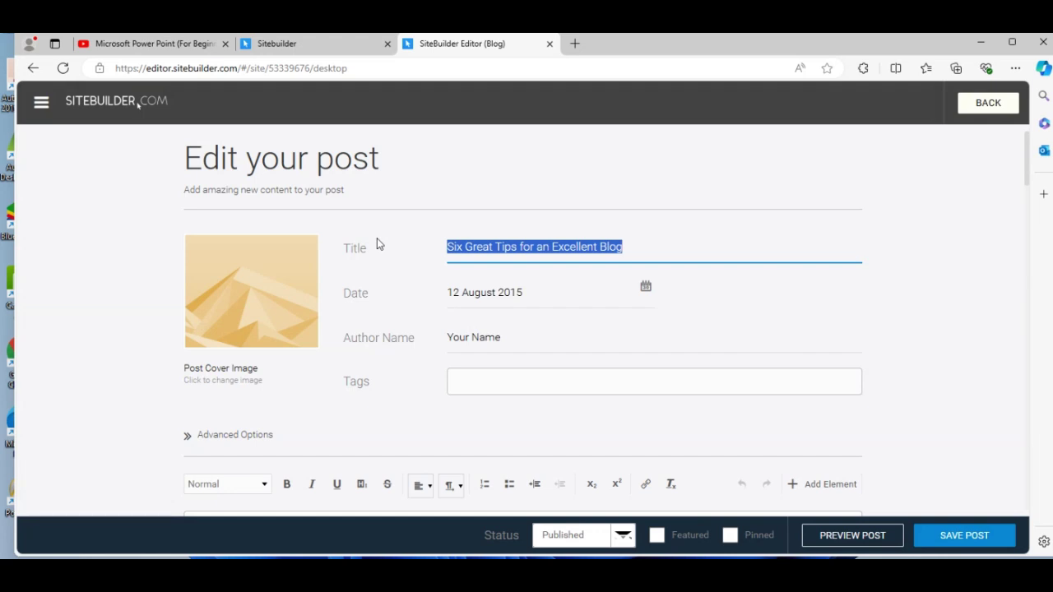
text(News )
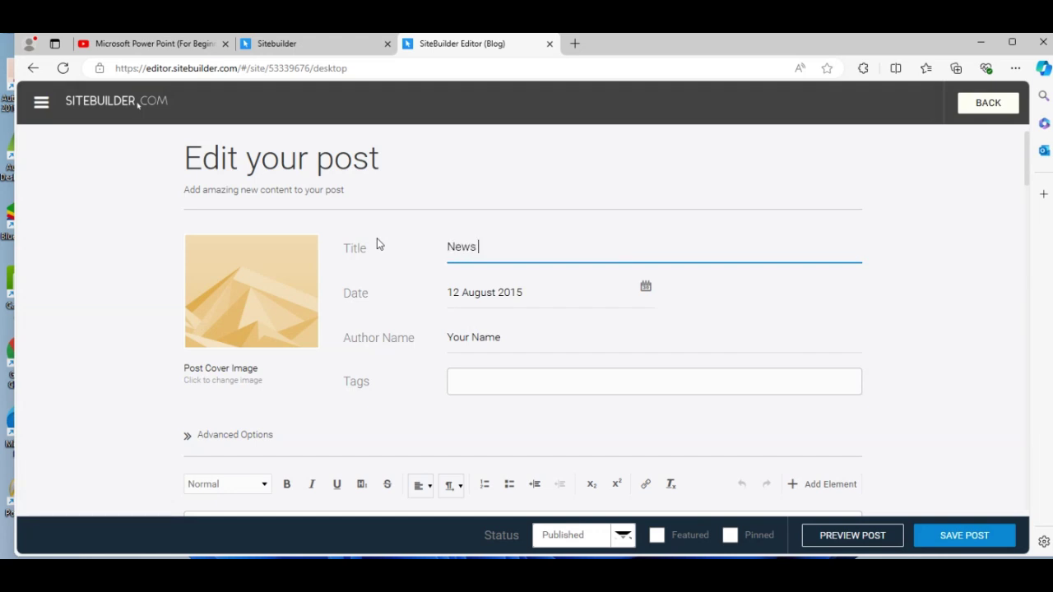
text(About Cakes)
click(530, 335)
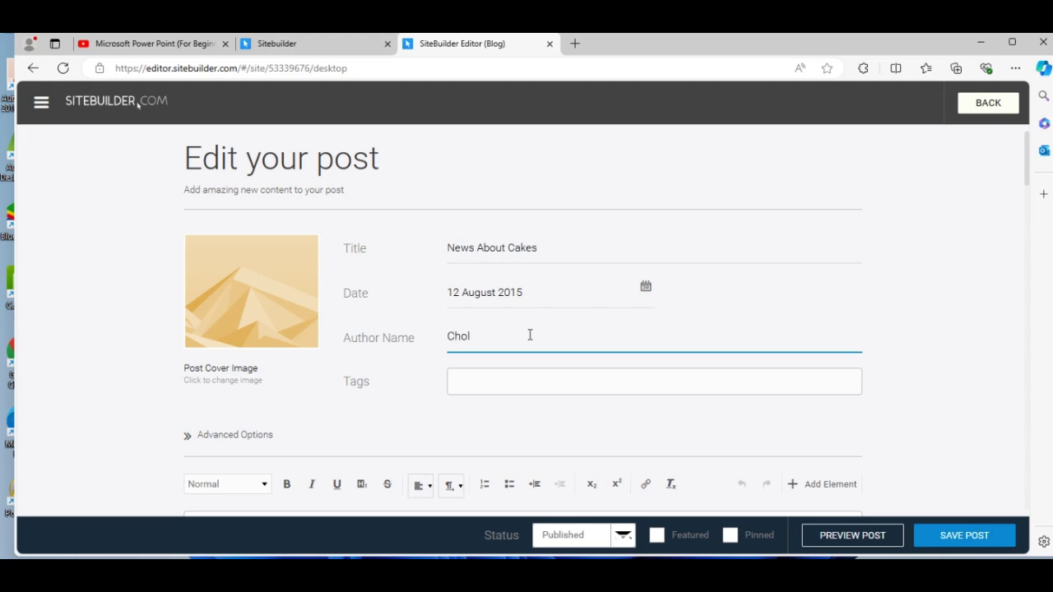
text(Chocolate Cakes)
Replace the post's cover image with Cake2.jfif from the previously uploaded images.
mouse_move(261, 281)
click(292, 313)
click(491, 329)
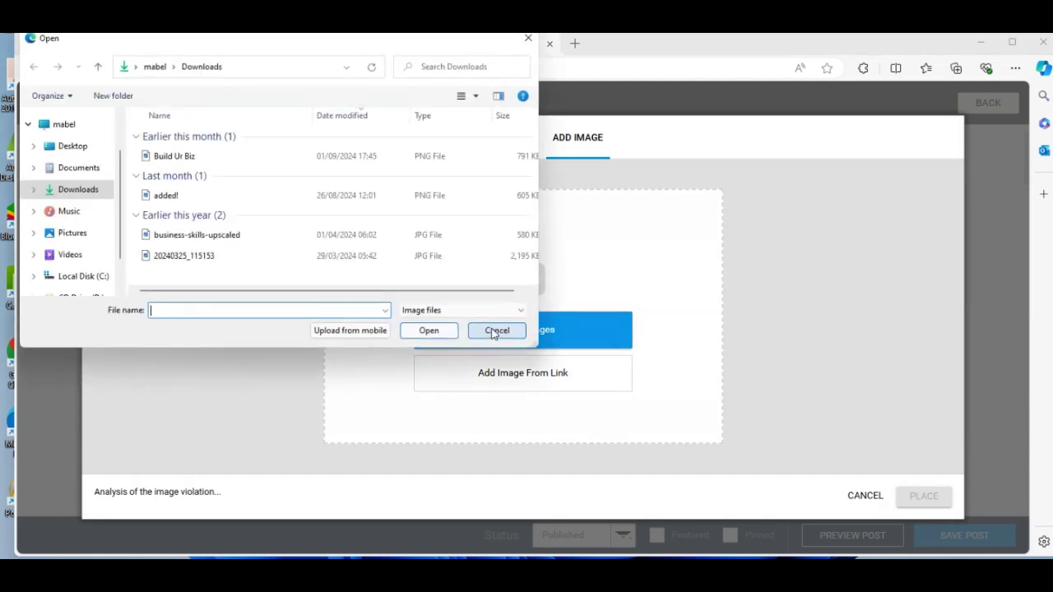
click(528, 38)
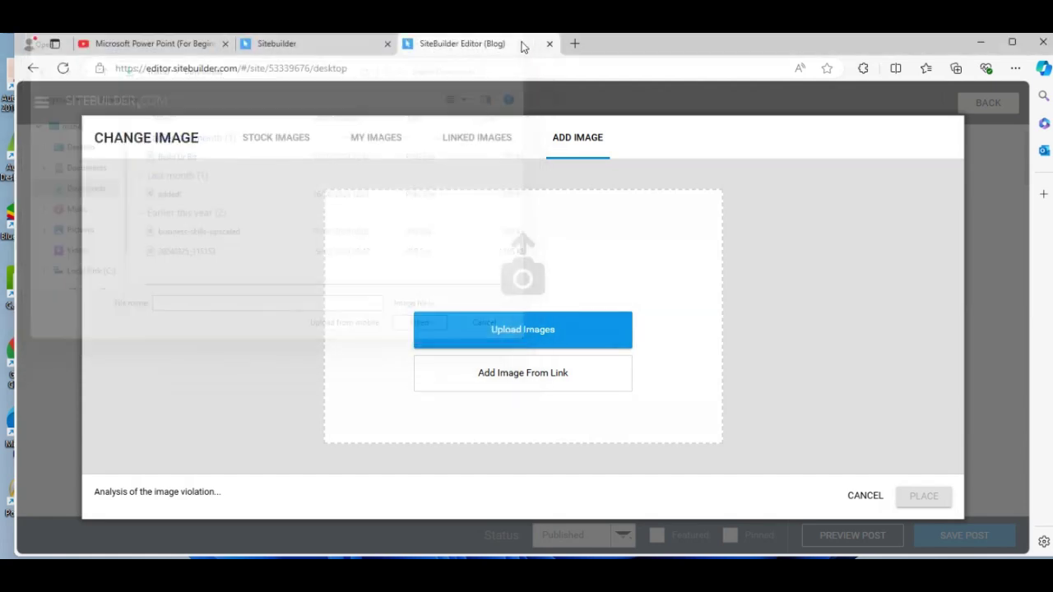
click(386, 142)
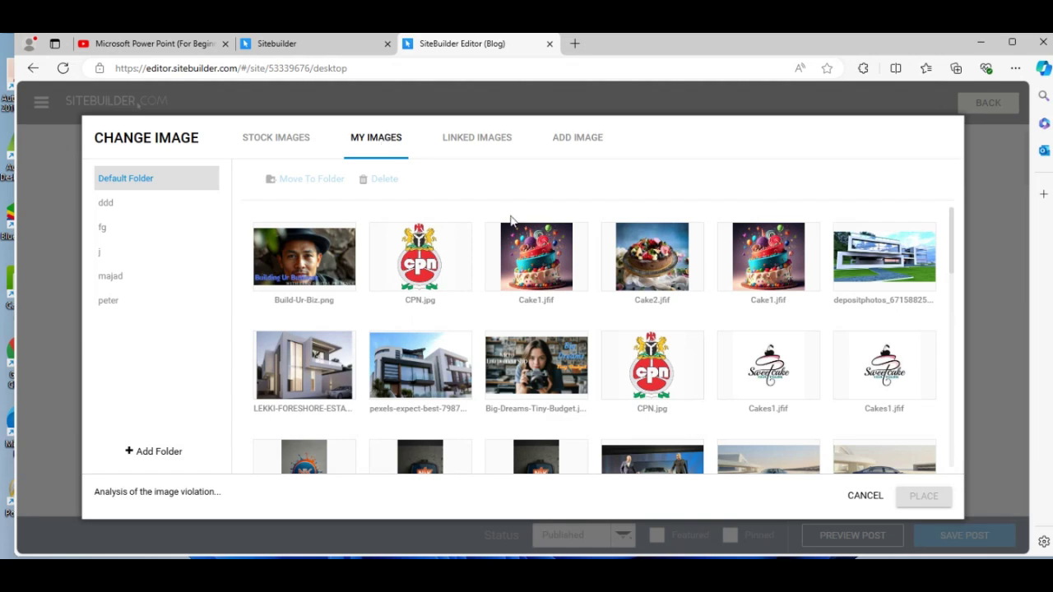
click(686, 271)
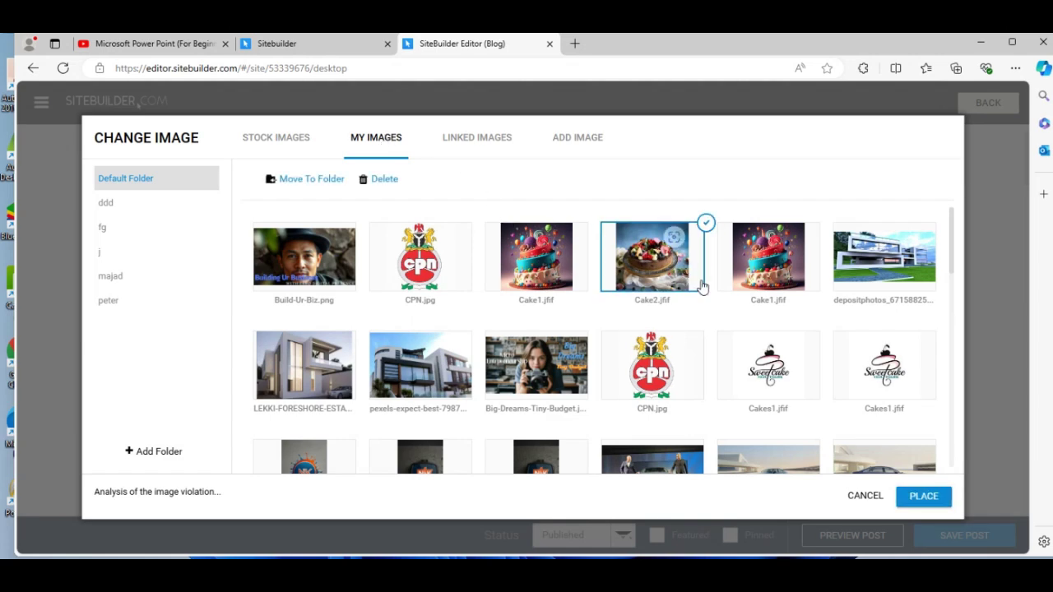
click(936, 497)
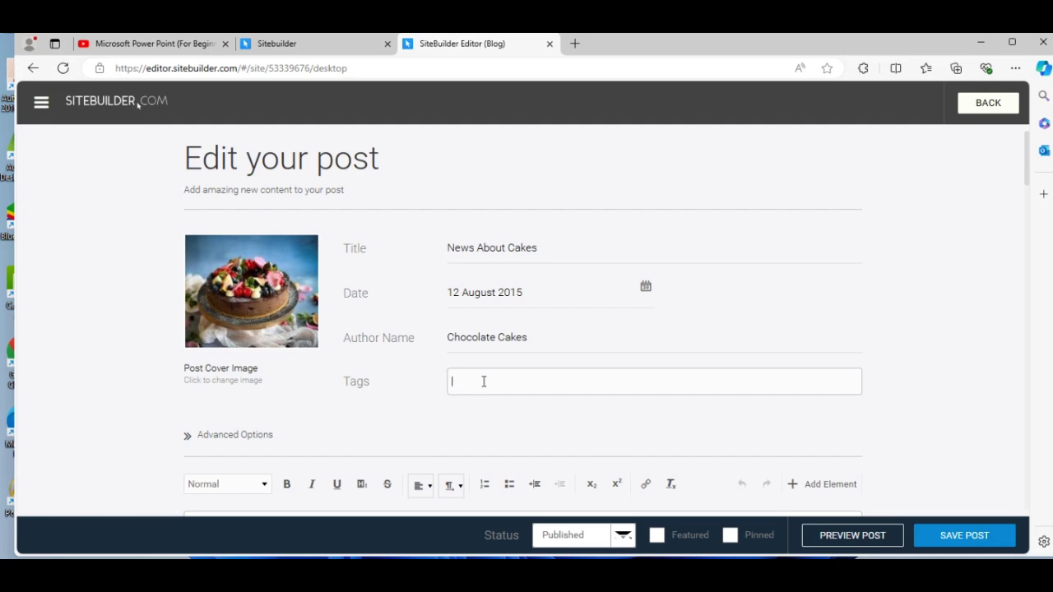
Replace all of the post's body text with "How to Make Chocolate Cakes".
click(554, 391)
drag(1027, 175, 1027, 327)
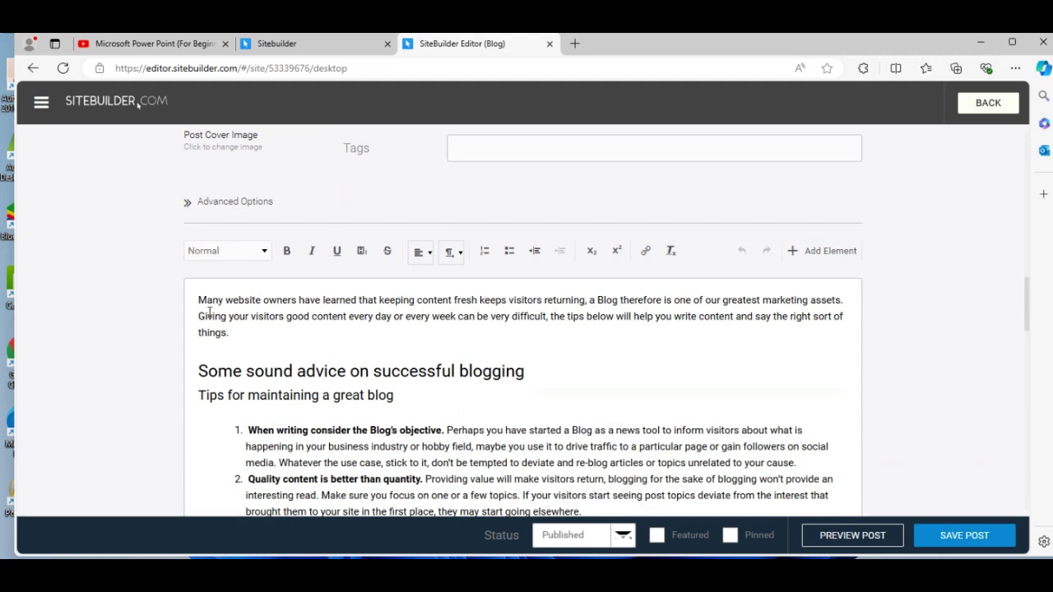
key(ctrl+a)
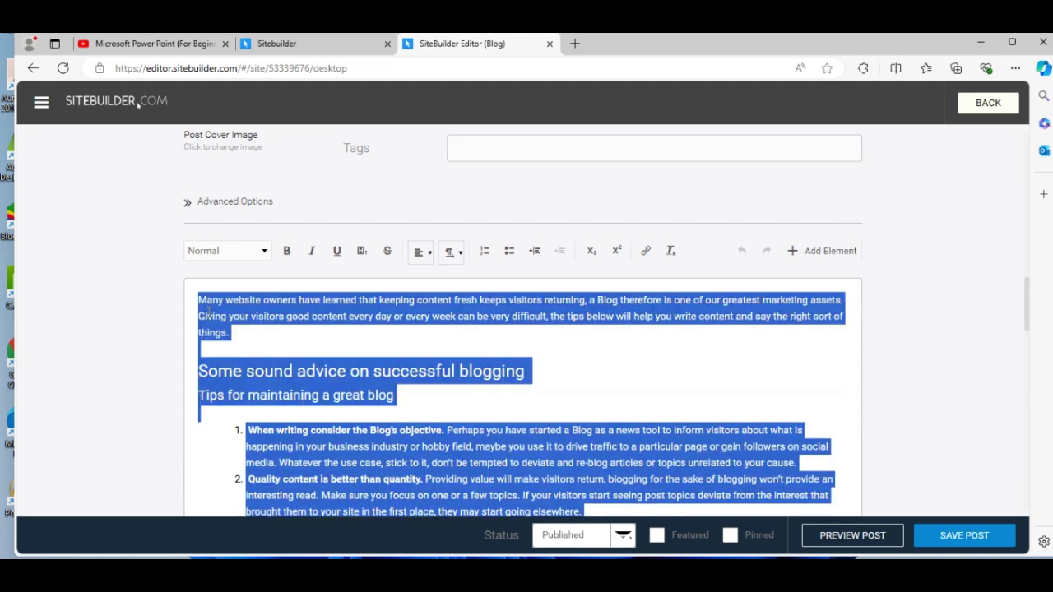
key(BackSpace)
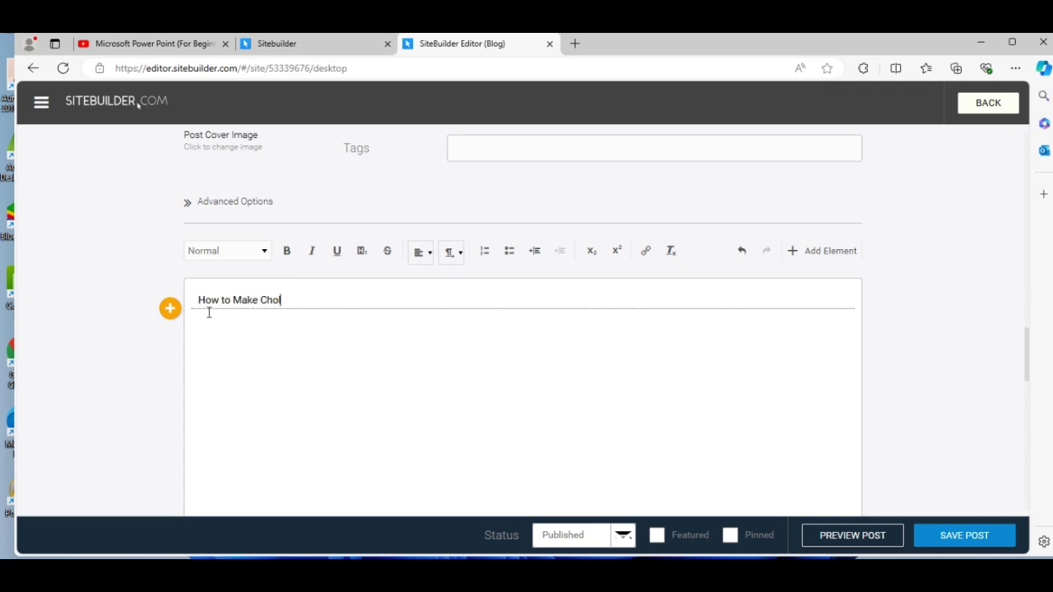
text(How to Make Chocolate Cakes)
Make the text "How to Make Chocolate Cakes" bold and apply the Heading paragraph style.
drag(373, 298, 195, 300)
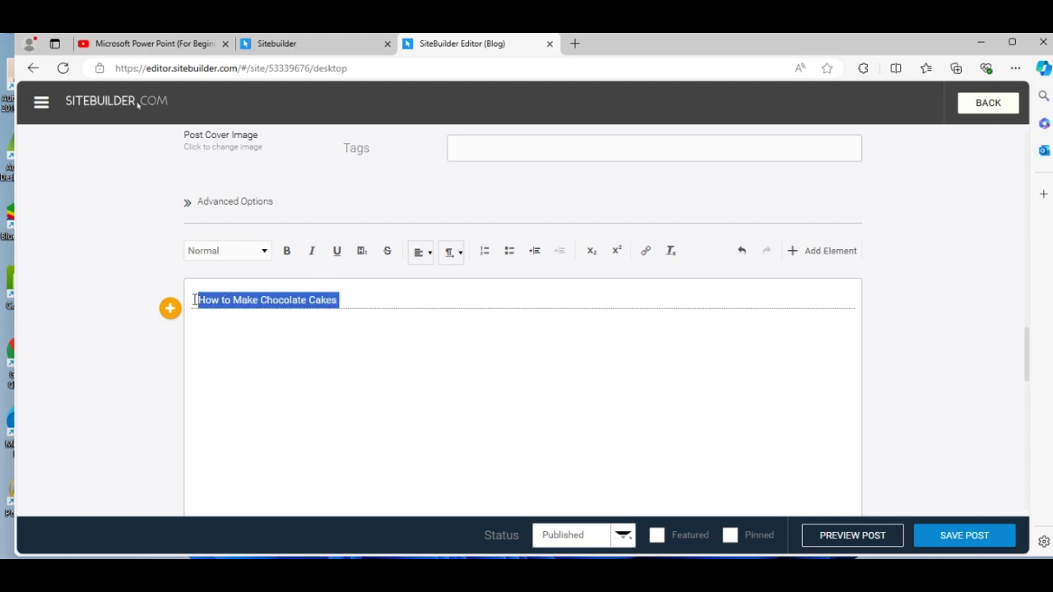
click(290, 252)
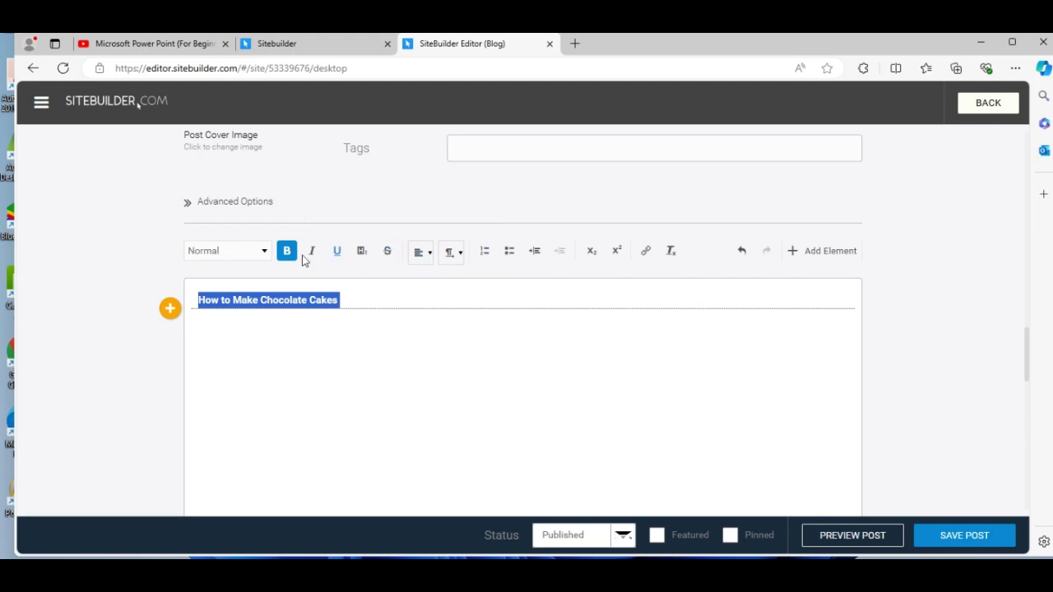
click(264, 254)
click(264, 255)
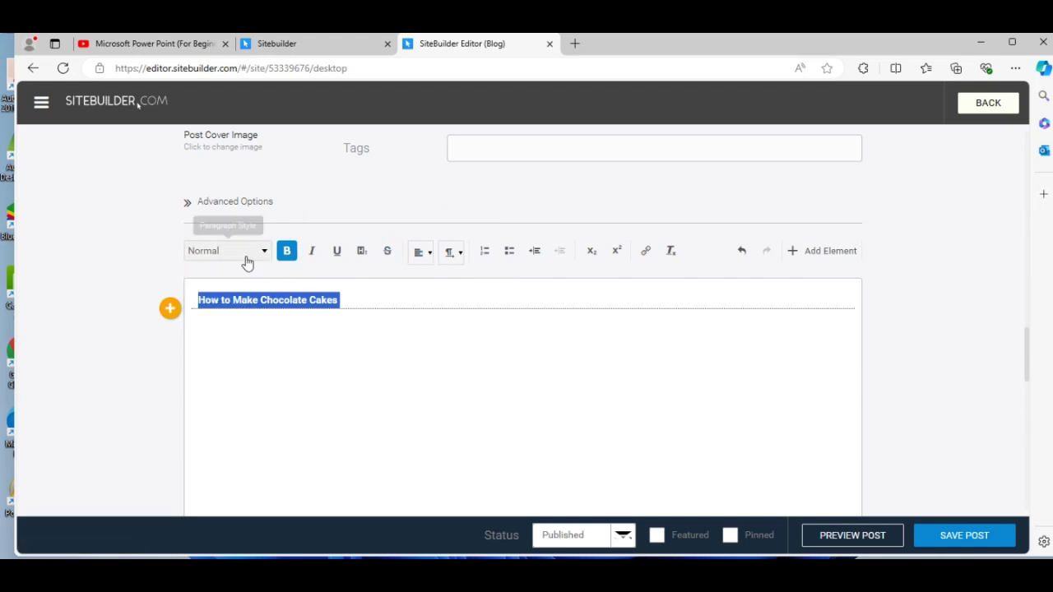
click(262, 257)
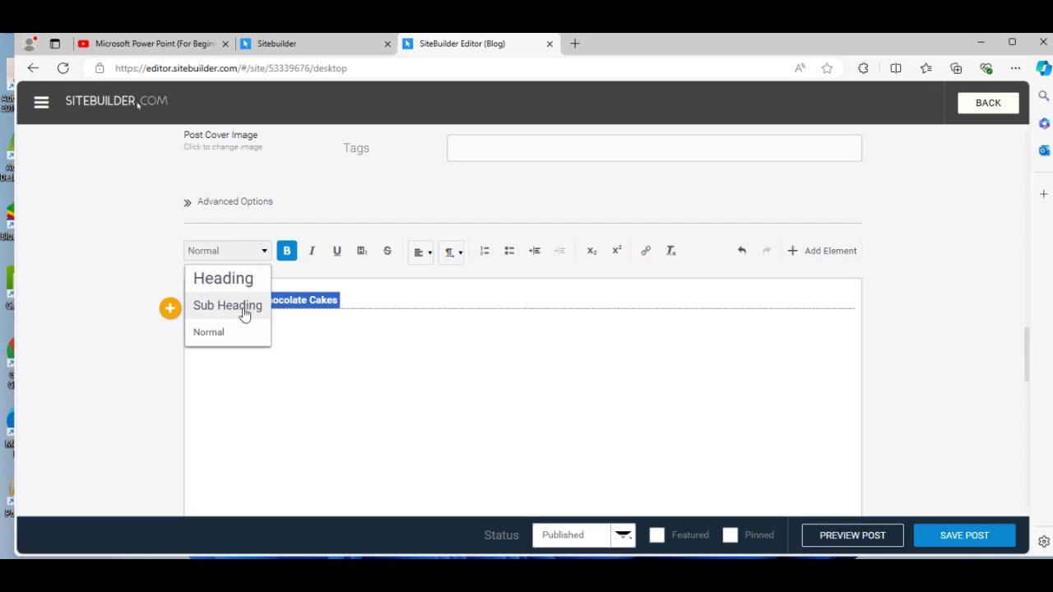
click(244, 282)
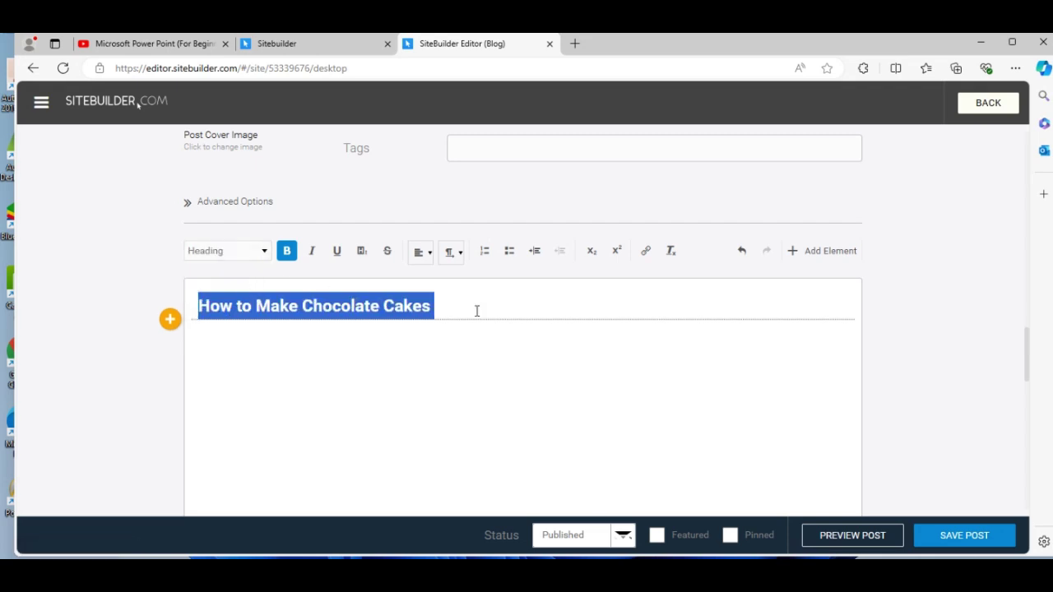
Add an empty line below the heading, save the post and return to the post list.
click(494, 357)
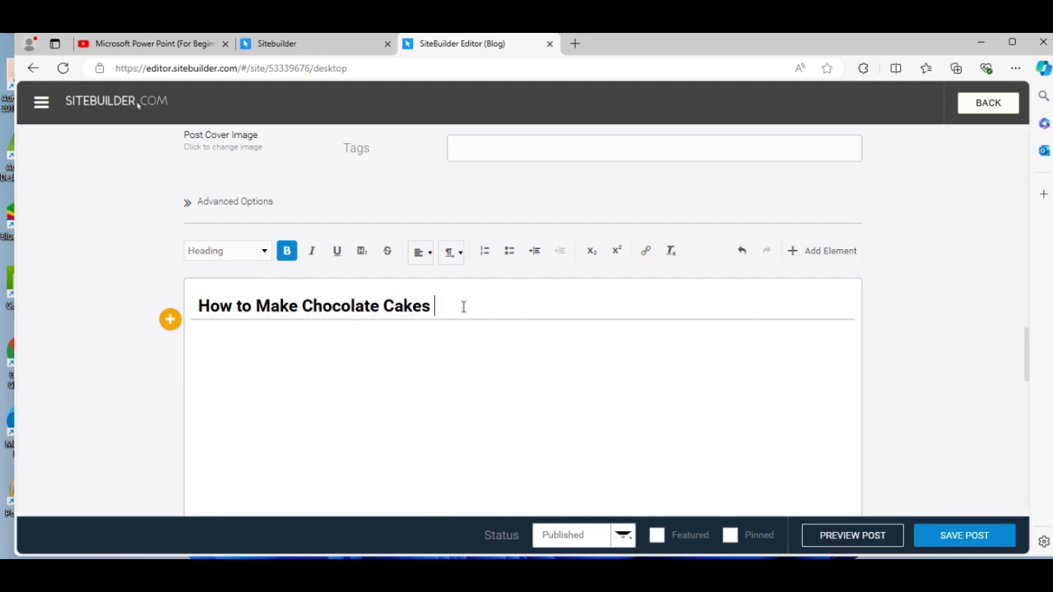
key(Return)
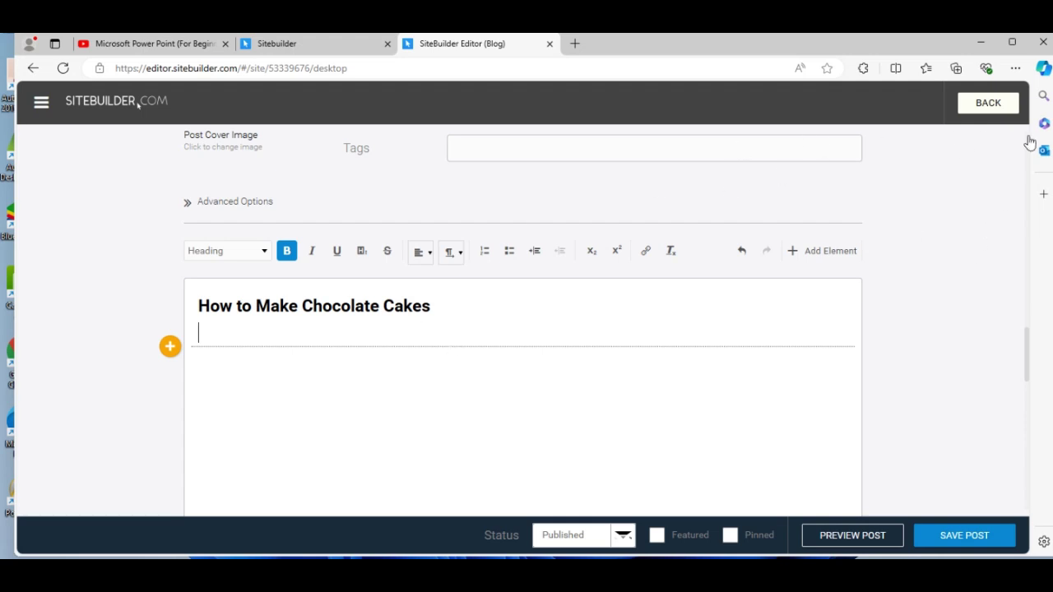
click(948, 535)
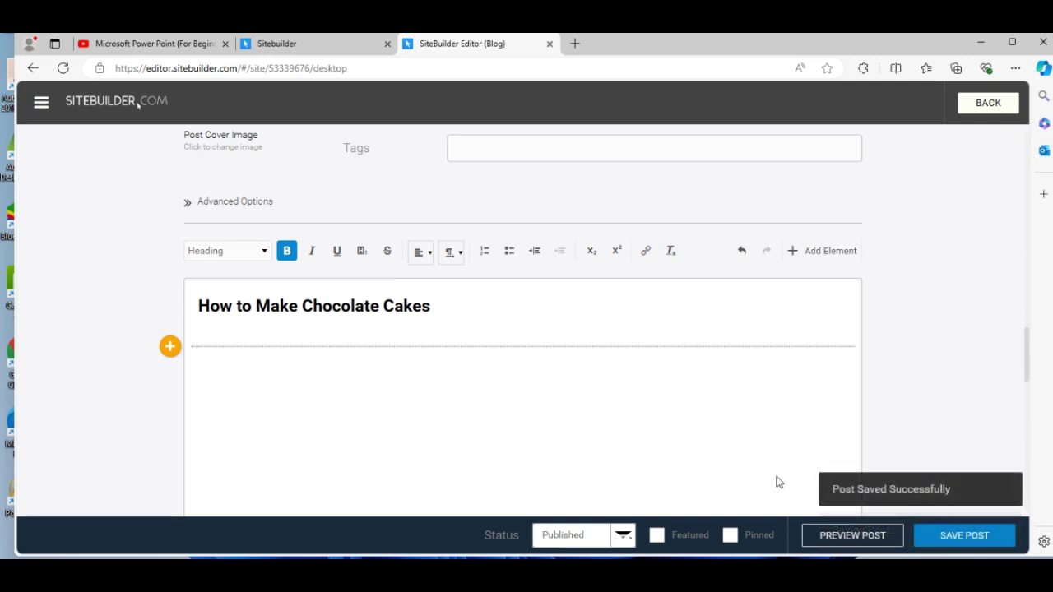
click(986, 104)
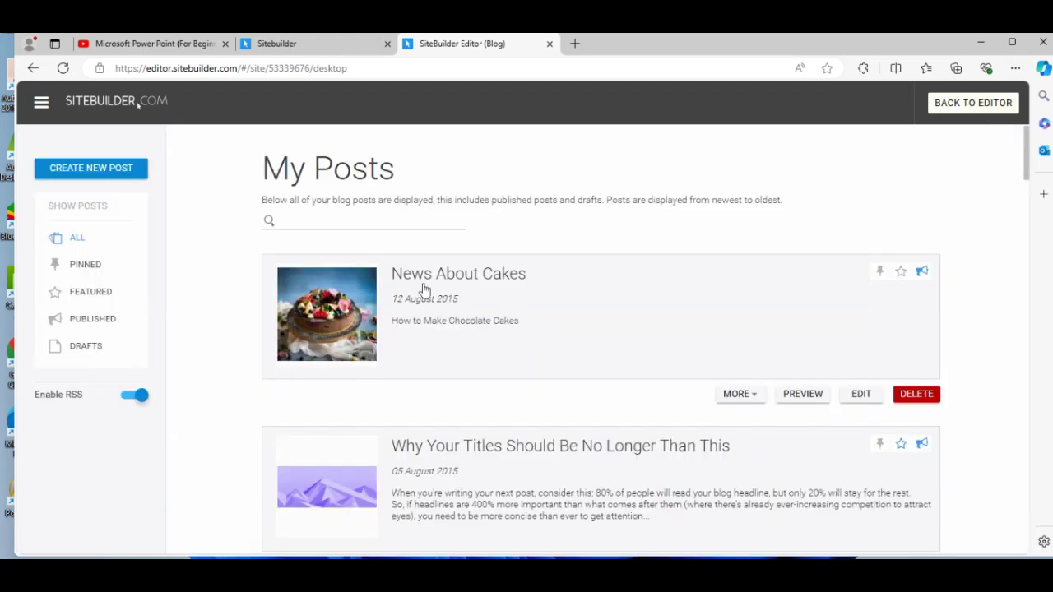
Preview the News About Cakes post, return to the post list and view the post's additional options.
click(808, 395)
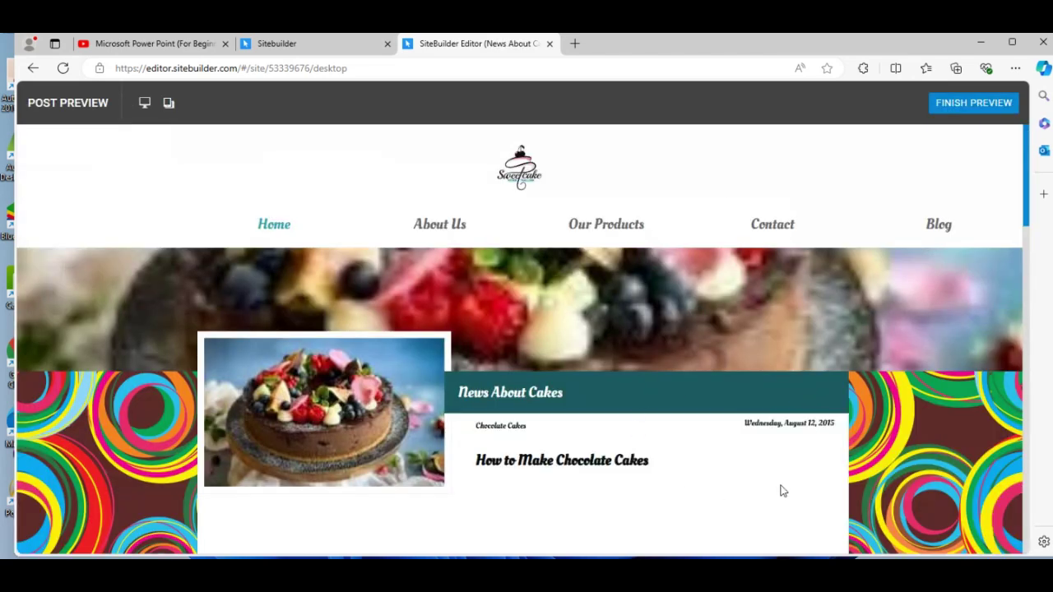
drag(1031, 188, 1034, 281)
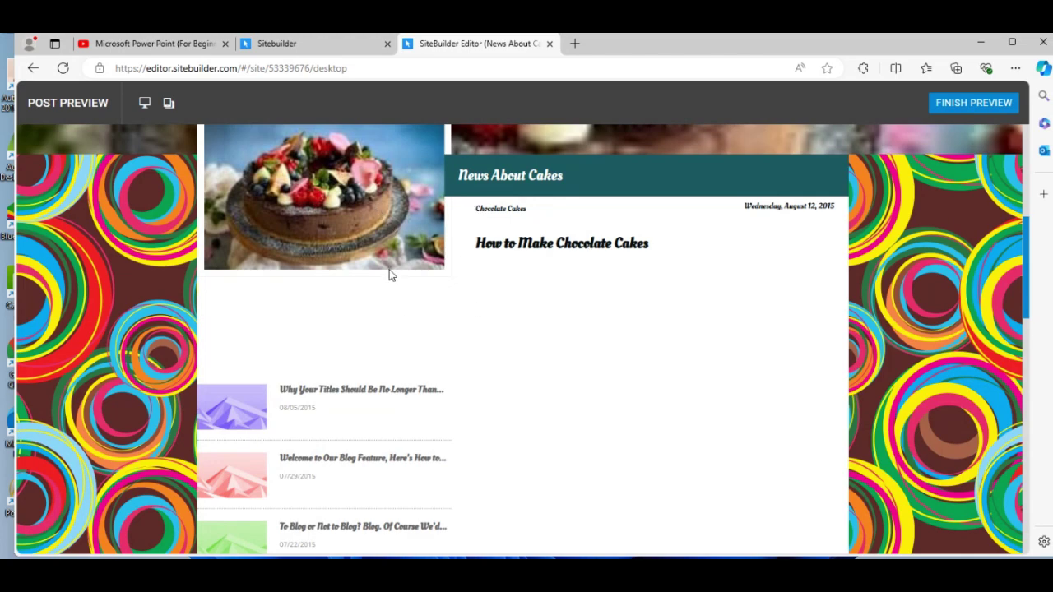
drag(1027, 244, 1038, 192)
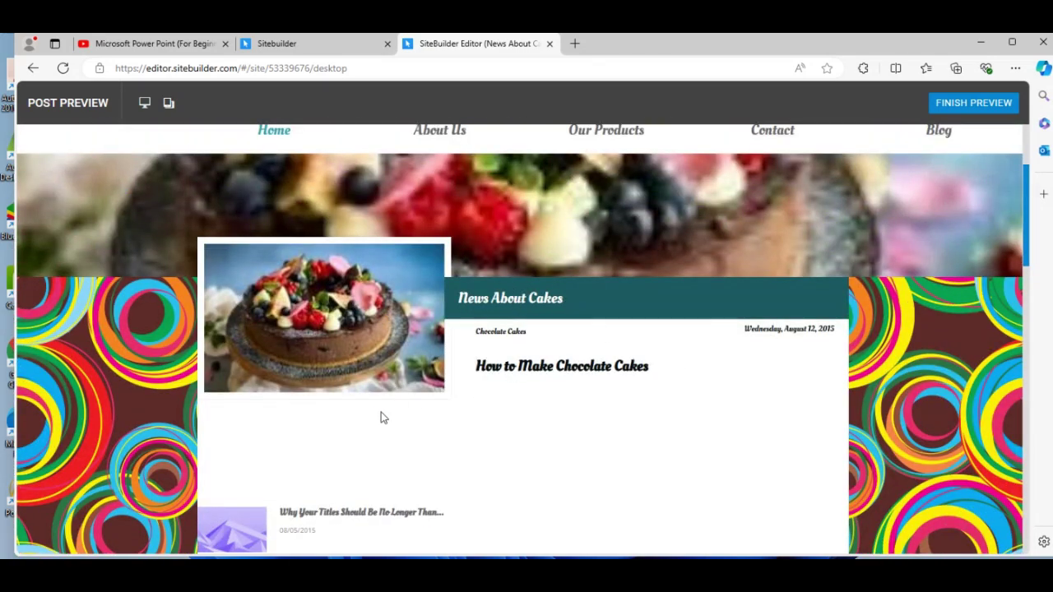
click(968, 105)
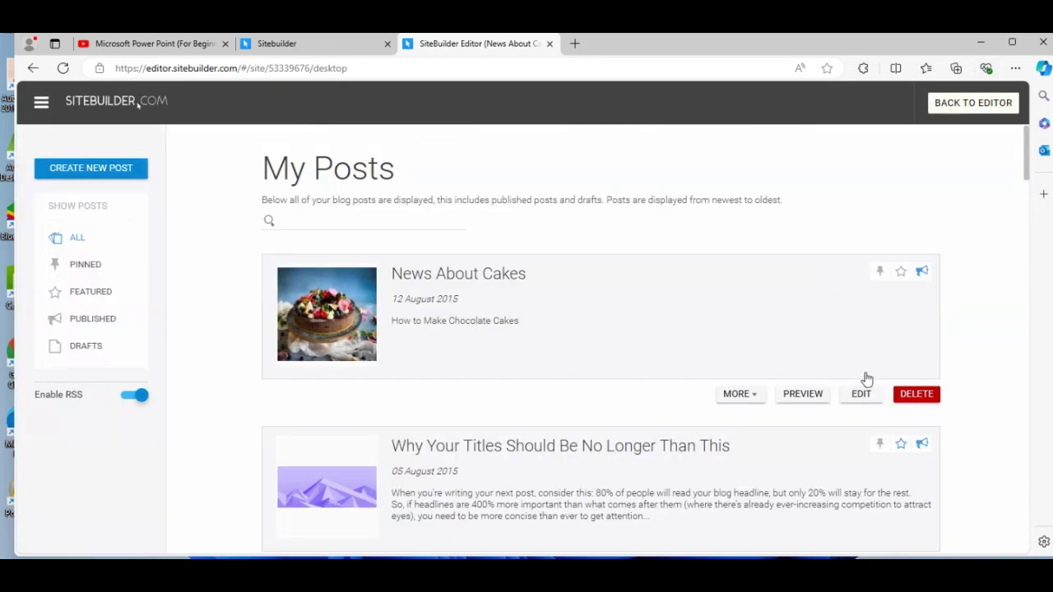
click(758, 399)
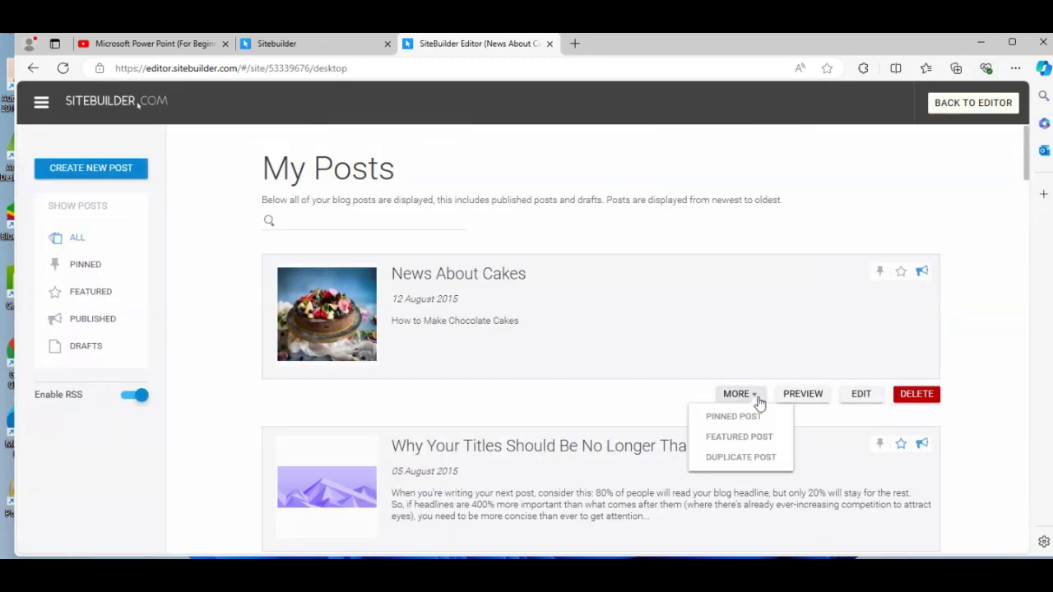
Reopen the News About Cakes post and add the text "Cho" below its heading, with a line element underneath.
click(862, 394)
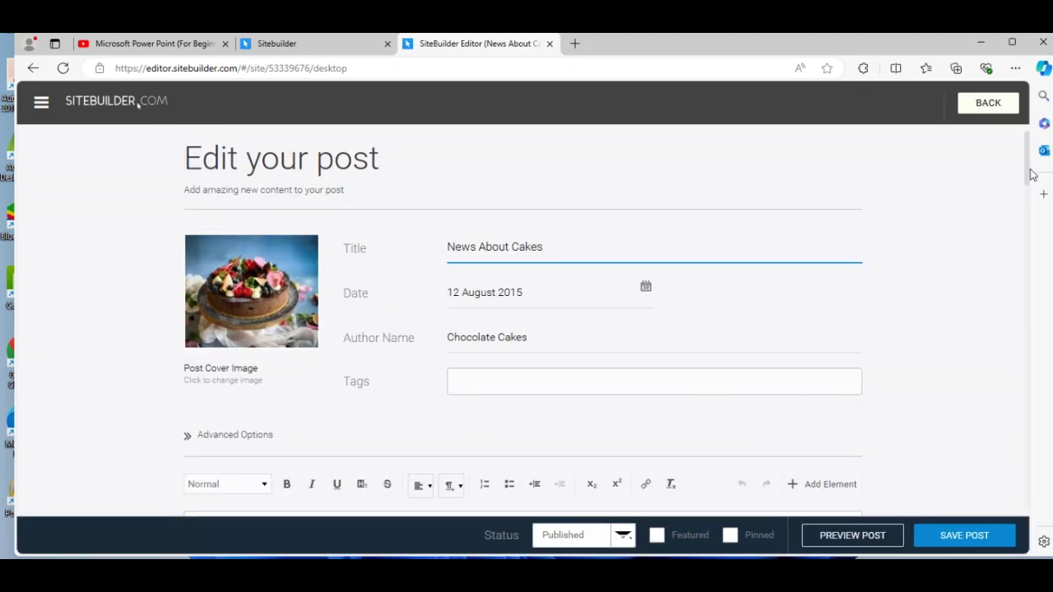
drag(1026, 176, 1016, 330)
scroll(1016, 331, down, 3)
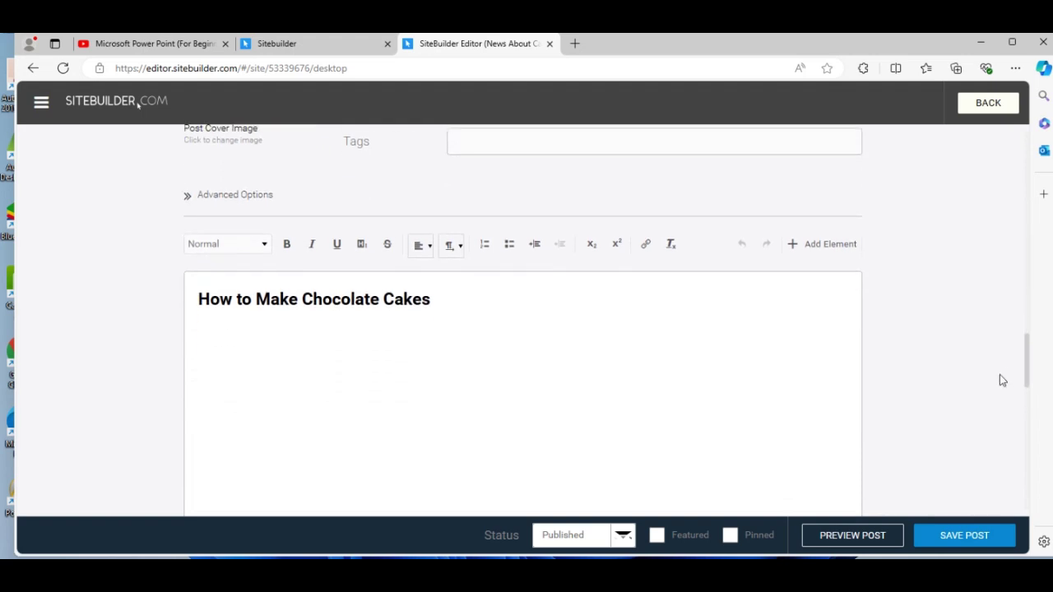
key(Up)
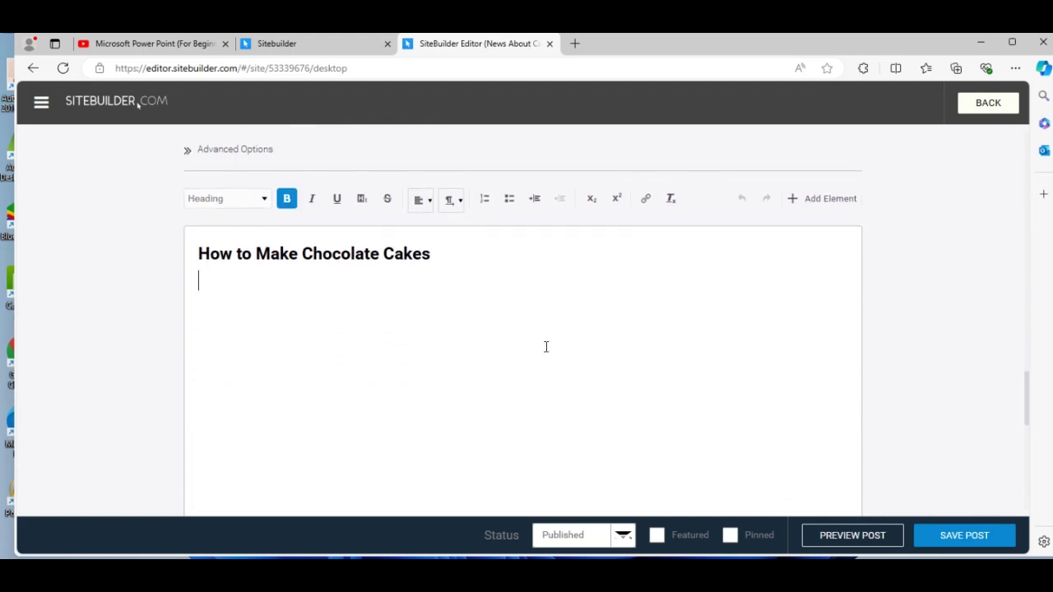
key(Return)
text(Cho)
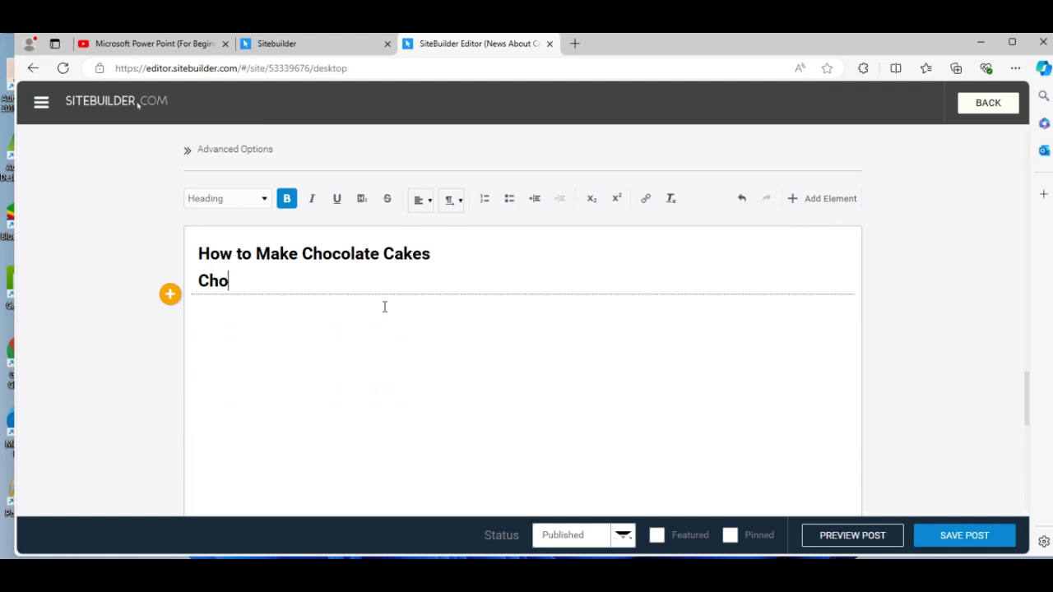
click(170, 296)
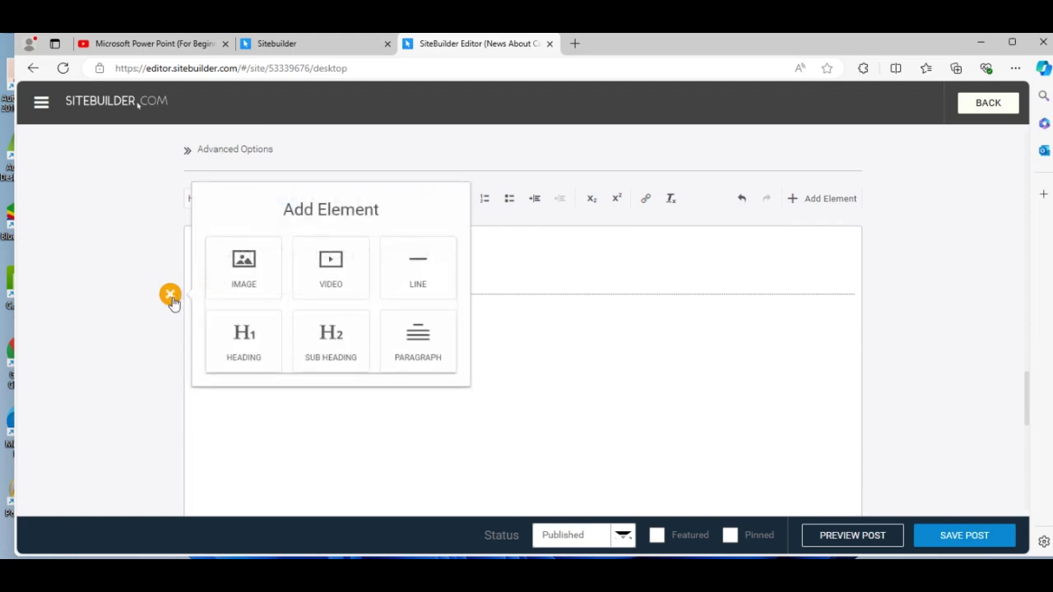
click(432, 284)
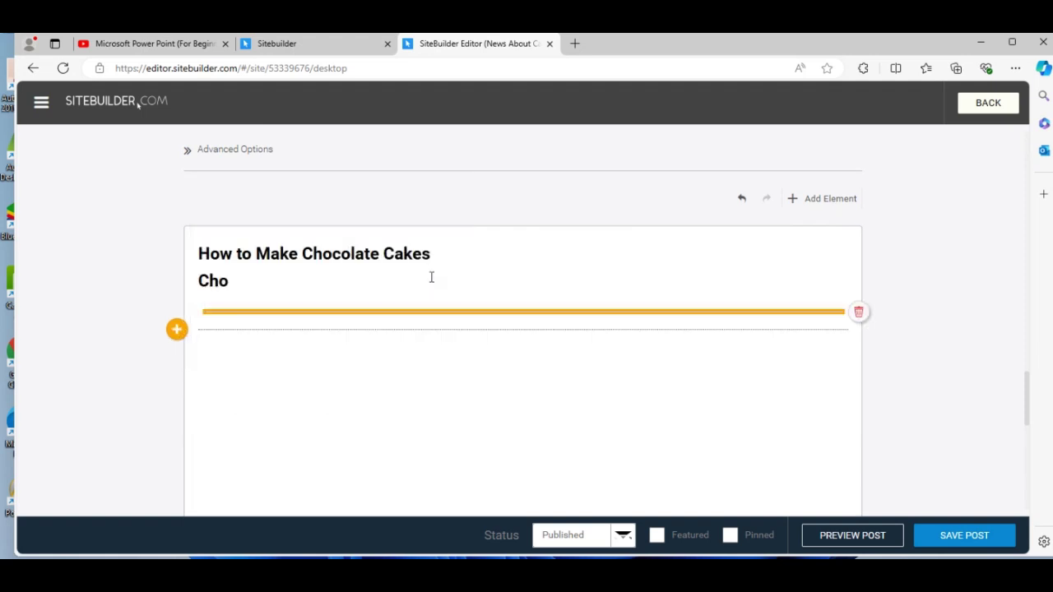
Remove the line element, complete the second line as "Chocolates Cakes Are Very Yummy", save the post and return to the post list.
click(321, 315)
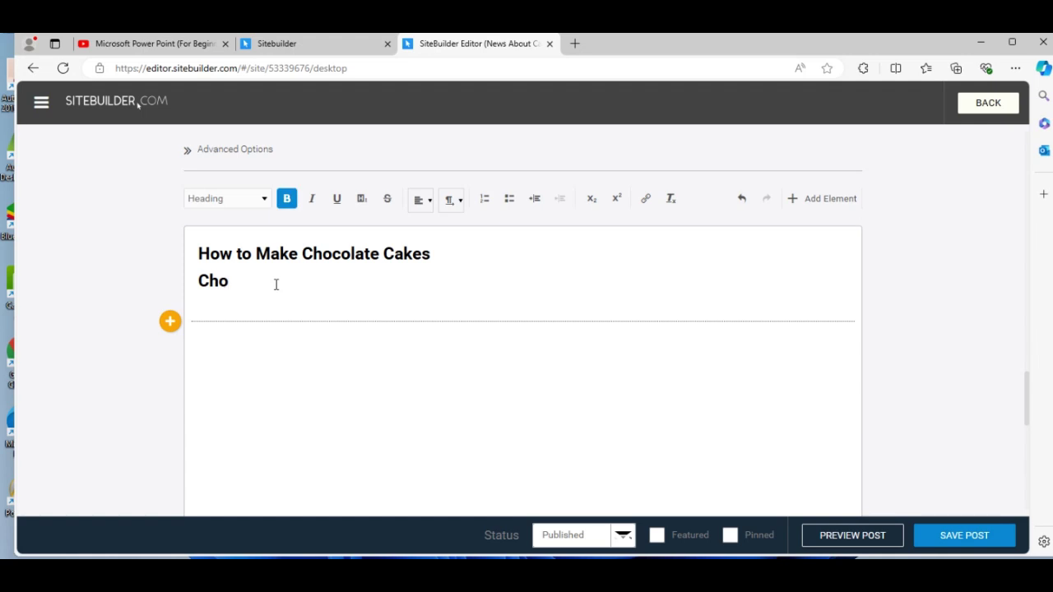
text(colates Cakes Are )
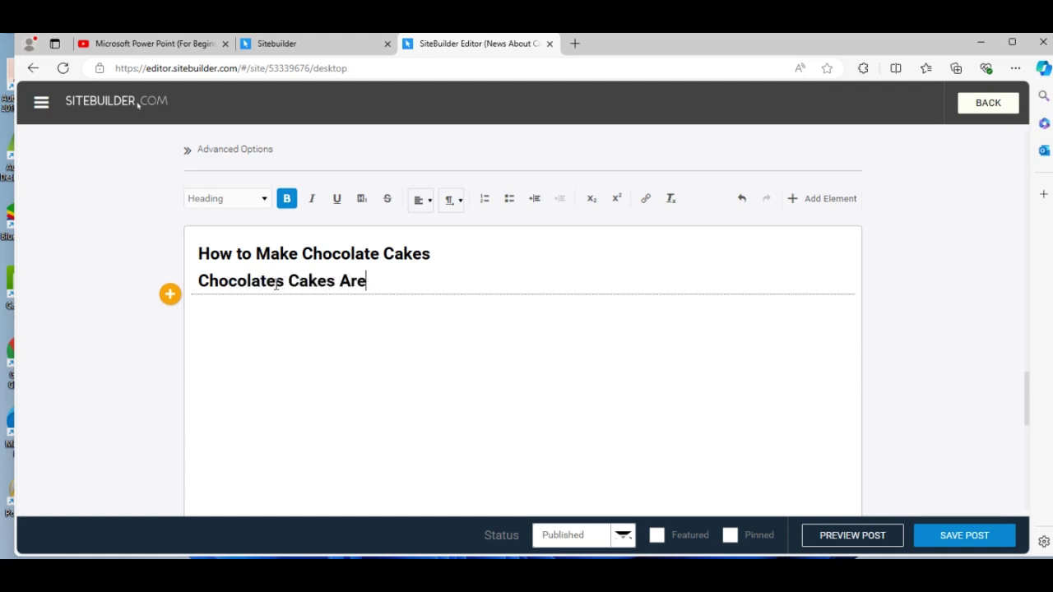
text(Very Yummy)
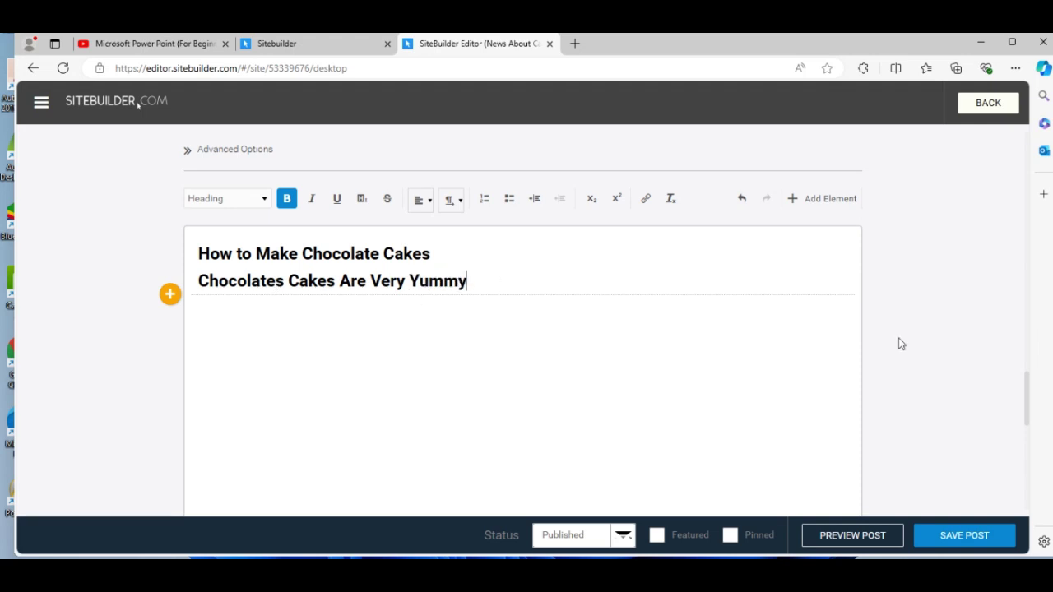
click(952, 539)
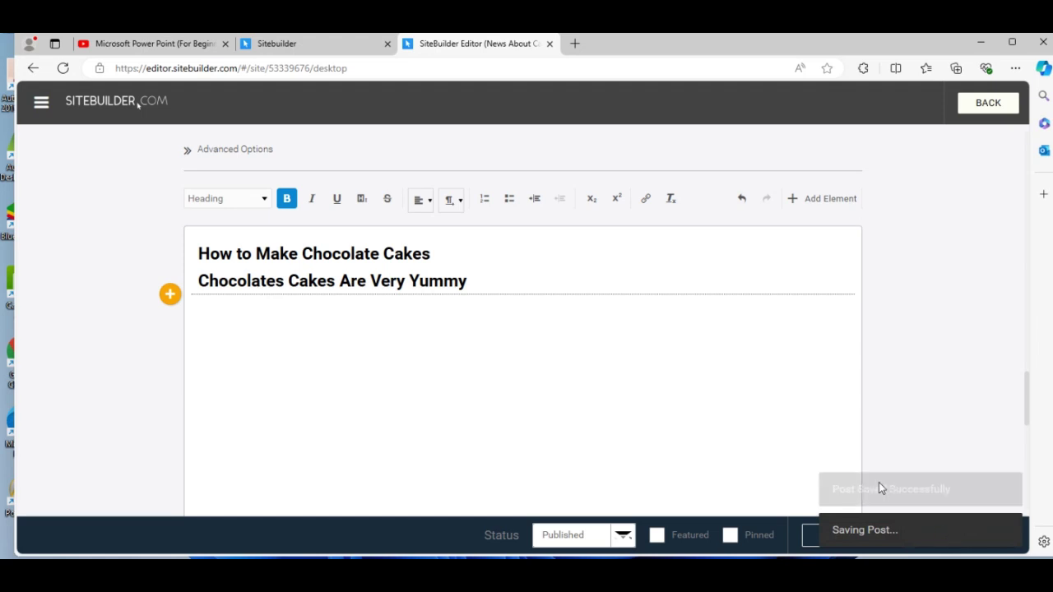
click(998, 102)
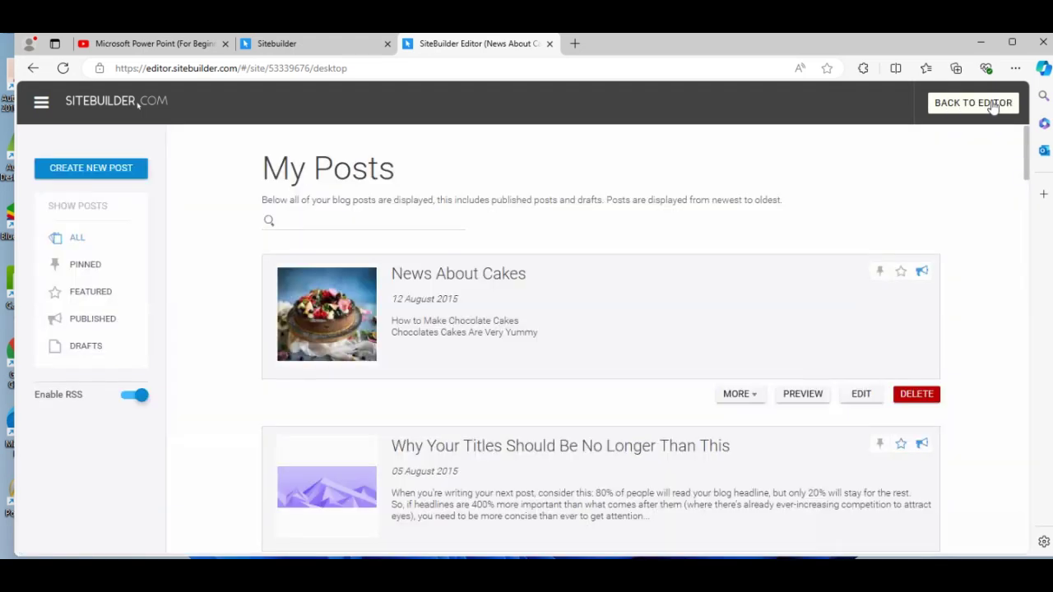
Preview the News About Cakes post, look through the whole page including the related posts, and return to the post list.
click(556, 312)
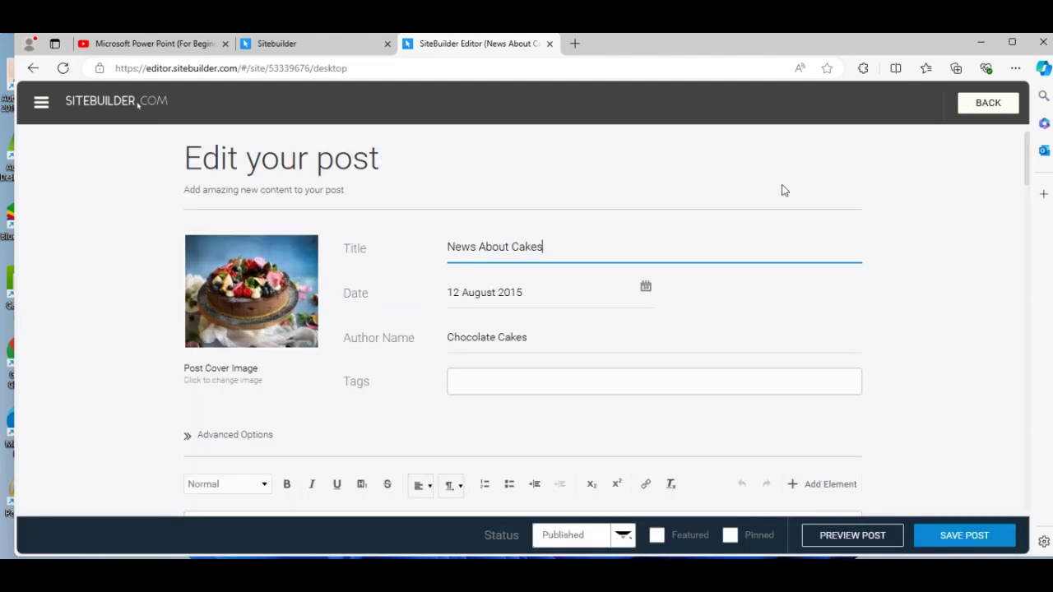
click(989, 106)
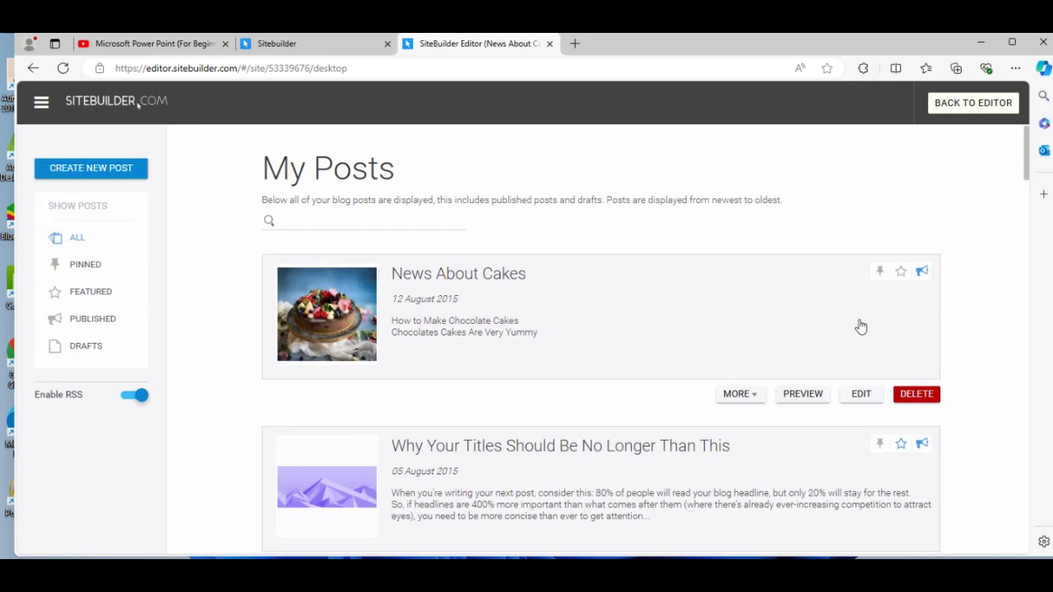
click(803, 394)
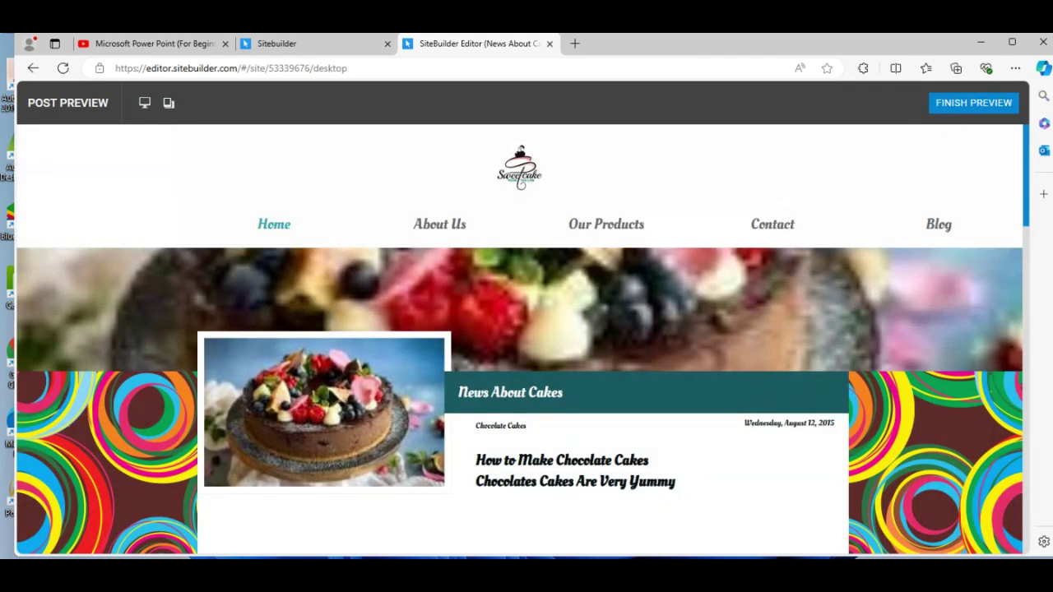
drag(1025, 220, 1020, 328)
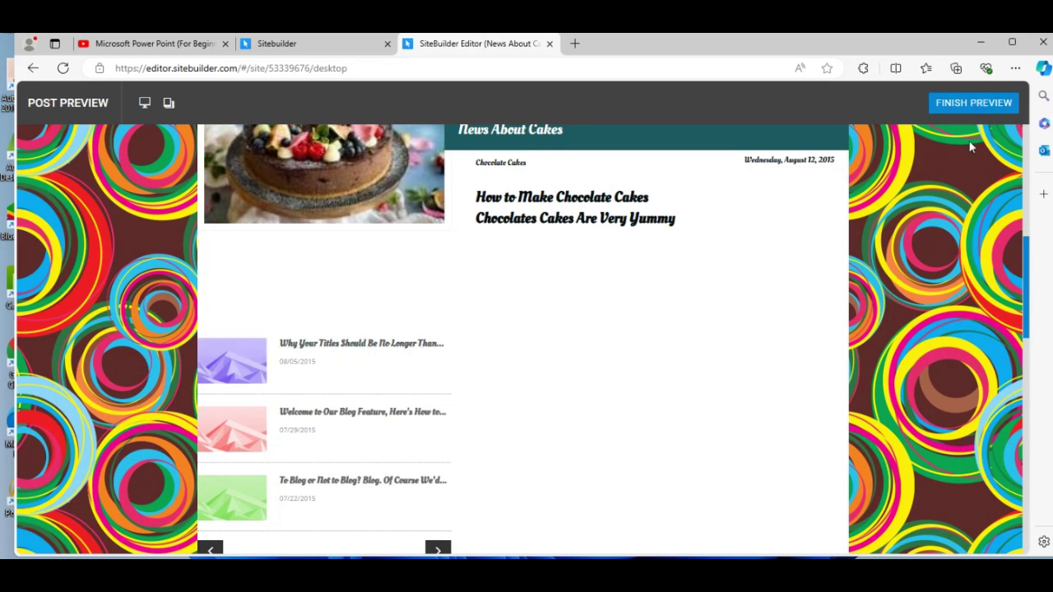
click(961, 103)
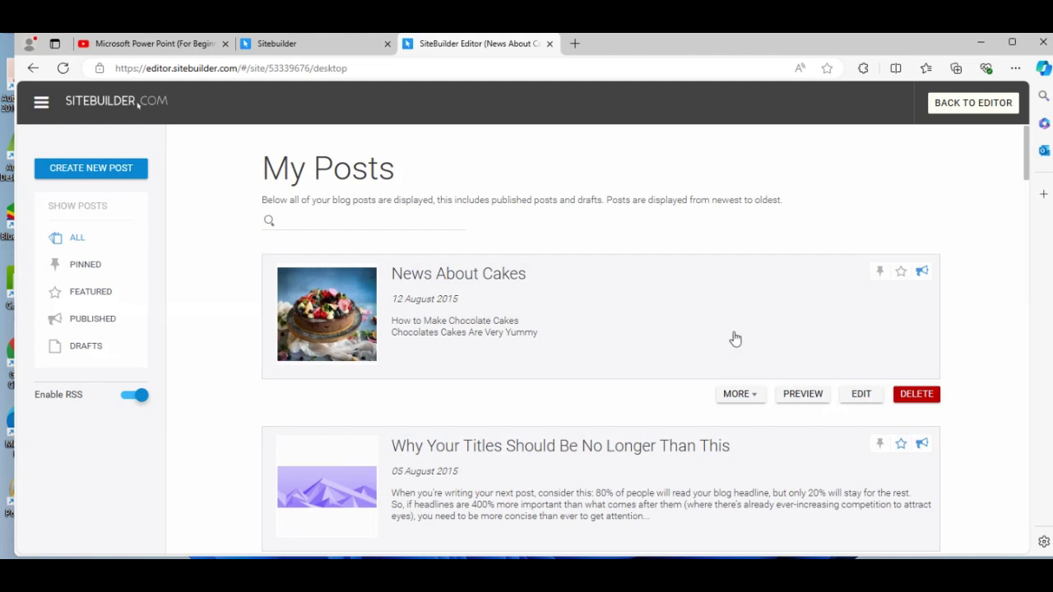
Reopen the News About Cakes post for editing and enable the custom summary in its advanced options.
click(862, 395)
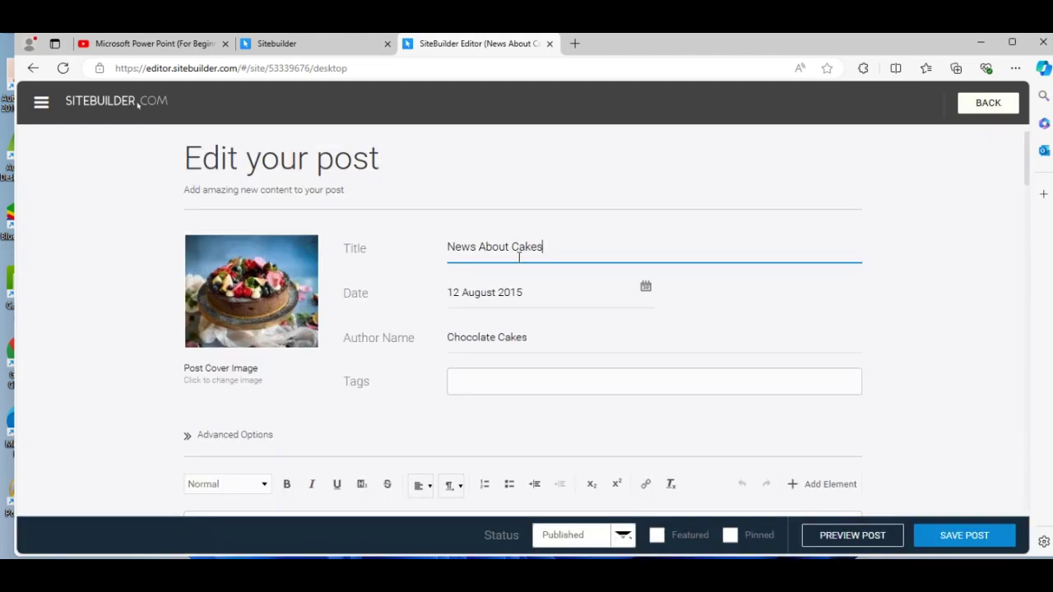
click(521, 332)
double_click(518, 337)
click(510, 373)
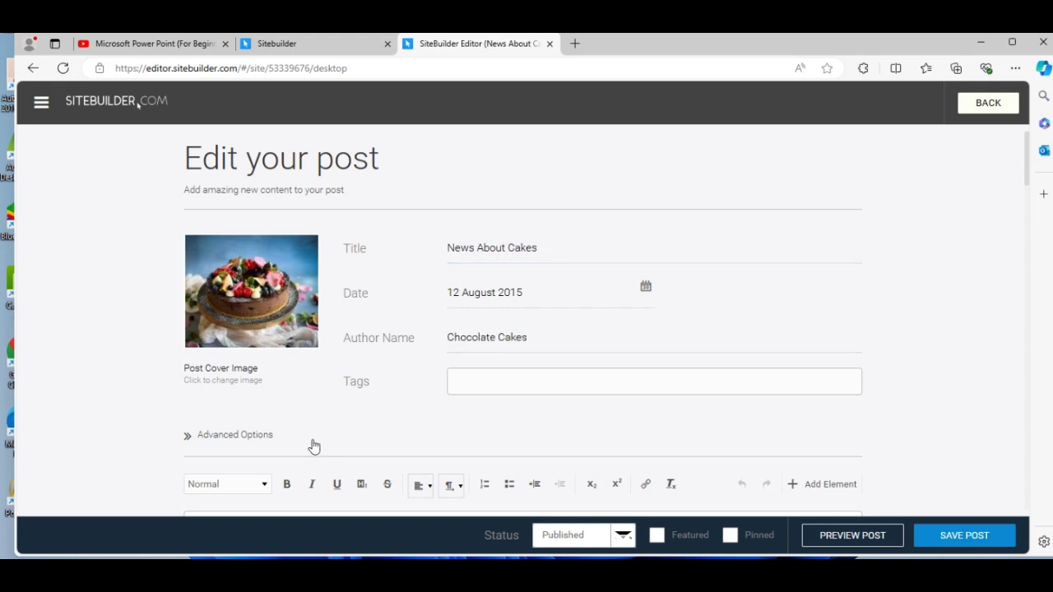
click(313, 446)
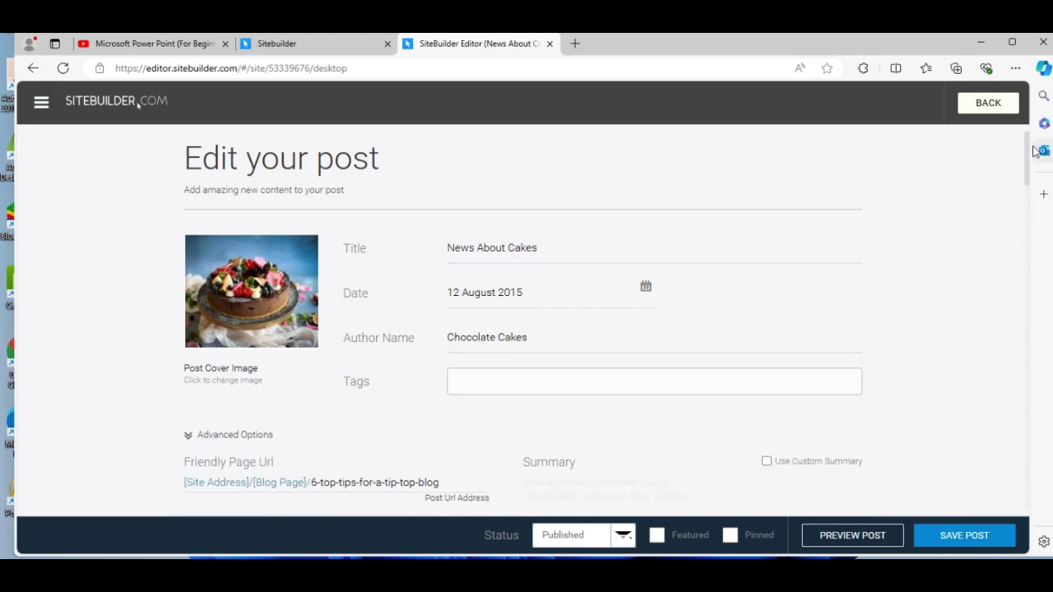
drag(1027, 160, 1028, 231)
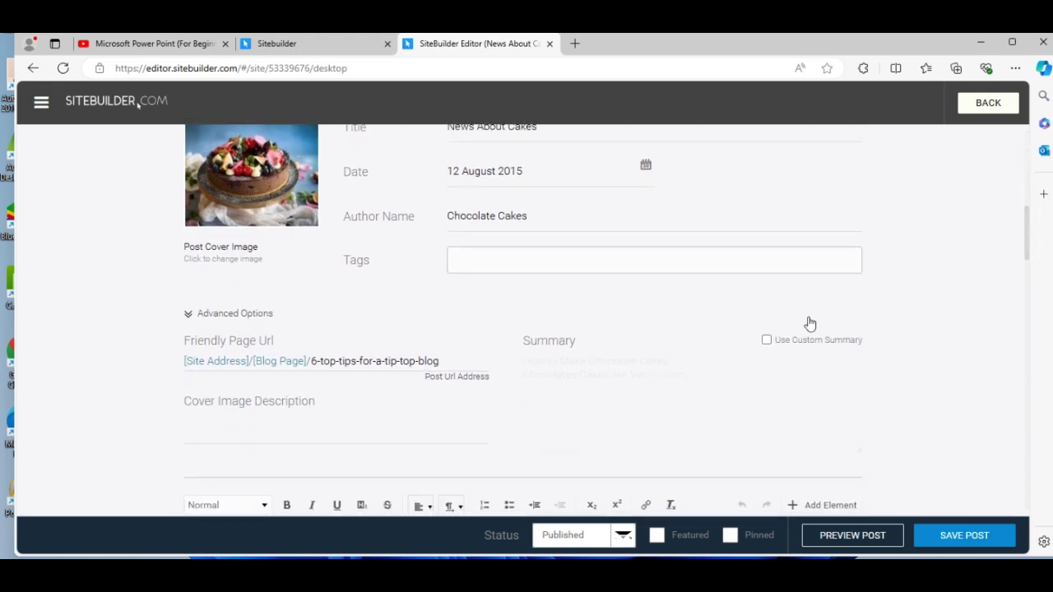
click(768, 340)
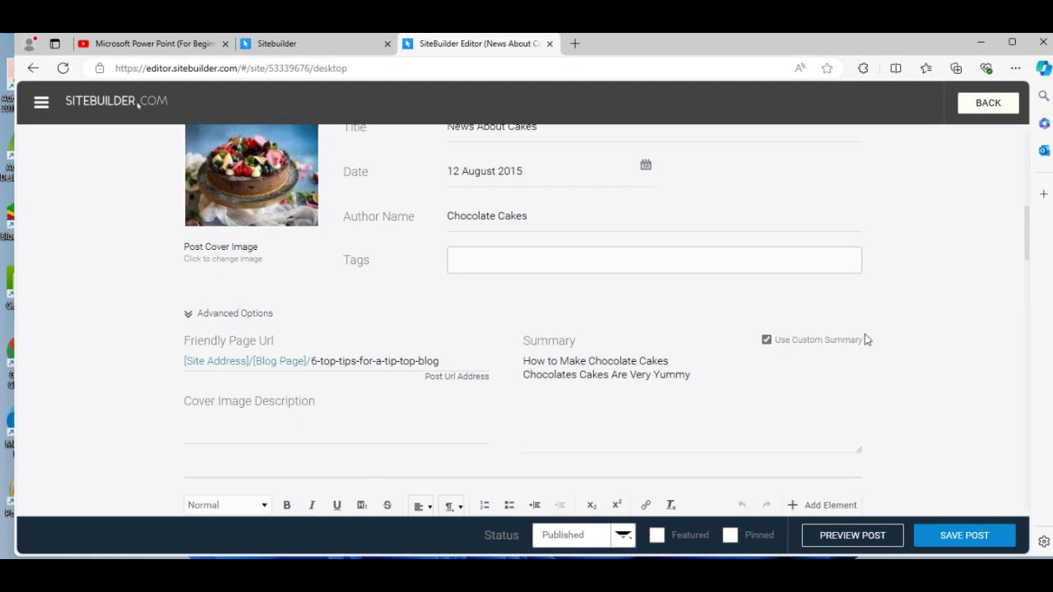
Review the two heading lines in the post body, save the post and return to the post list.
drag(1027, 233, 1039, 381)
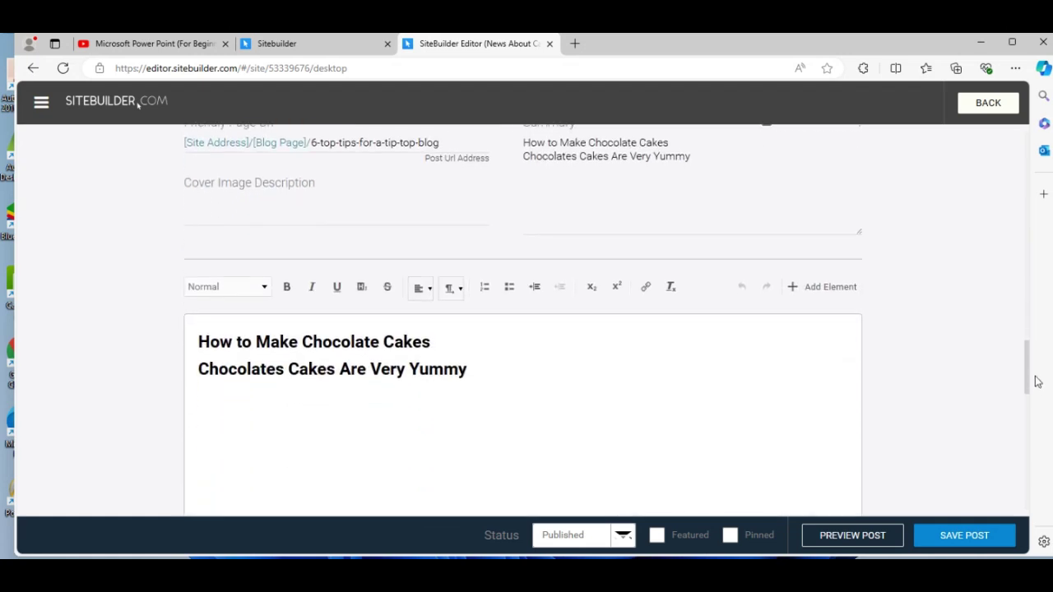
drag(198, 342, 531, 392)
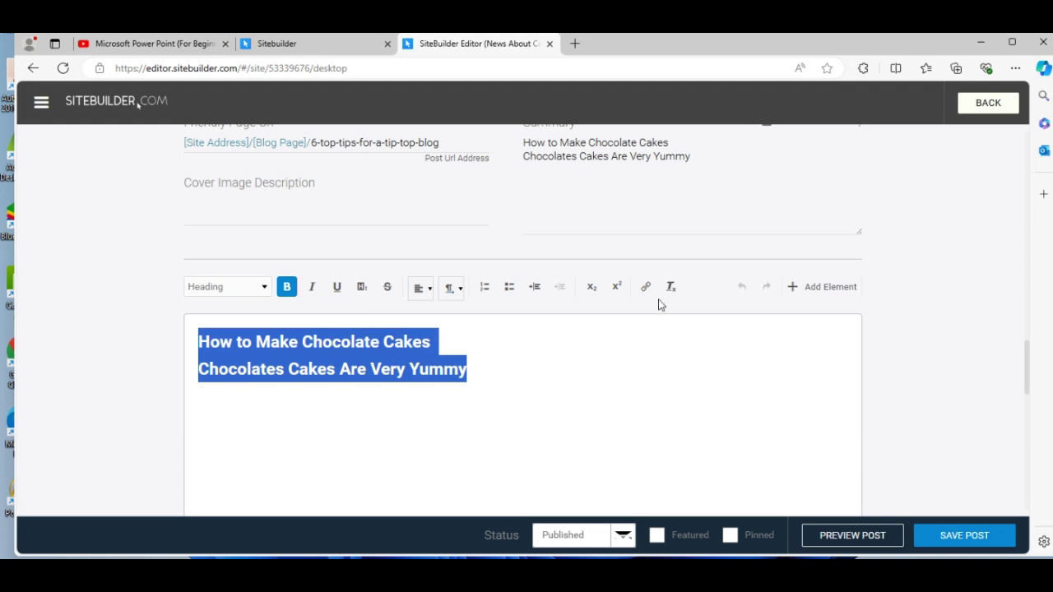
click(730, 364)
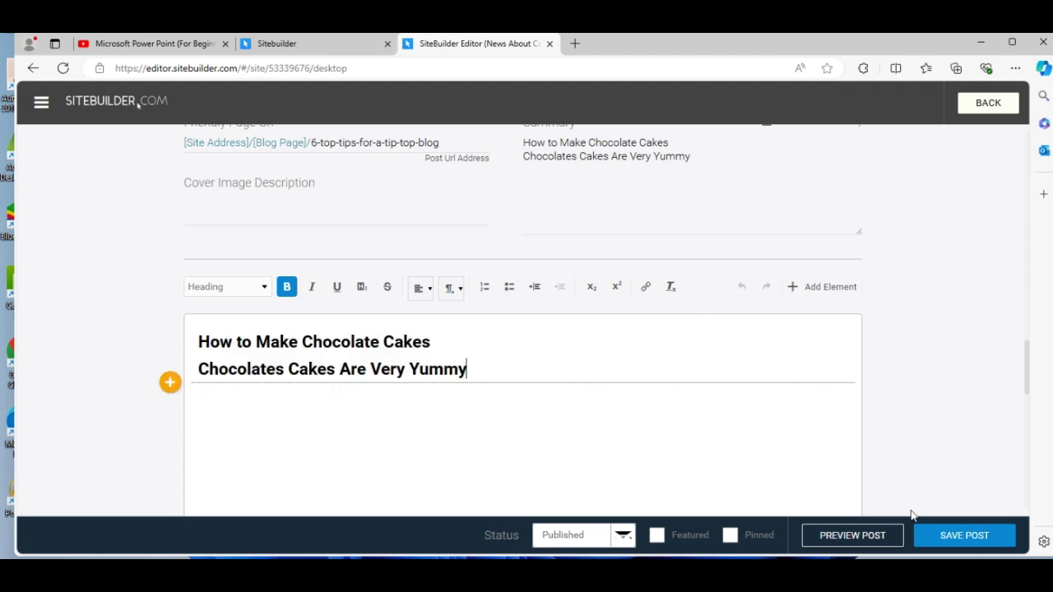
click(979, 531)
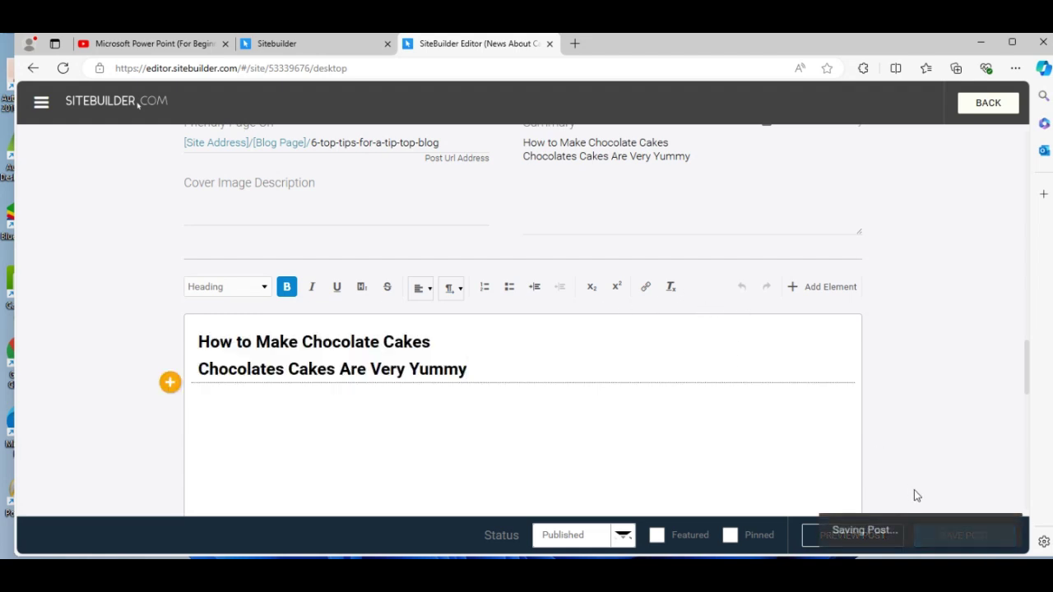
click(984, 107)
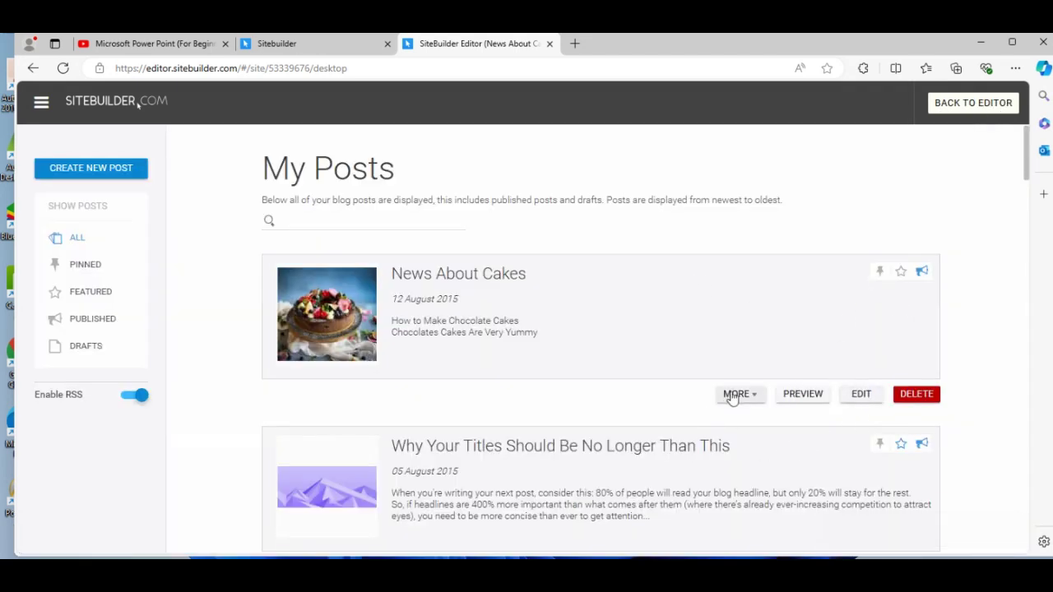
Preview the saved News About Cakes post once more from header to related posts, and finish the preview.
click(814, 398)
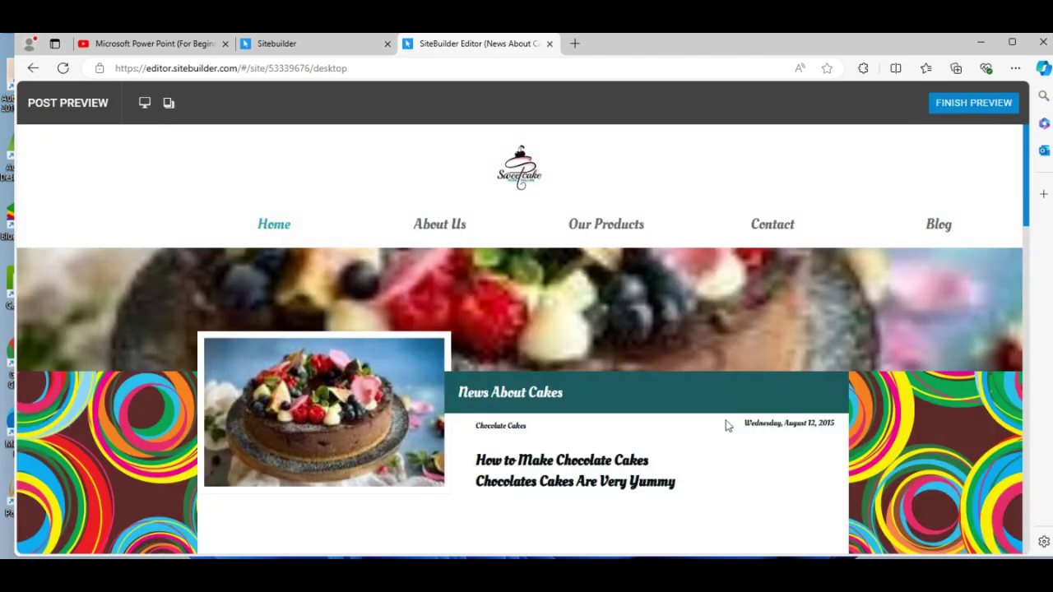
scroll(403, 262, down, 4)
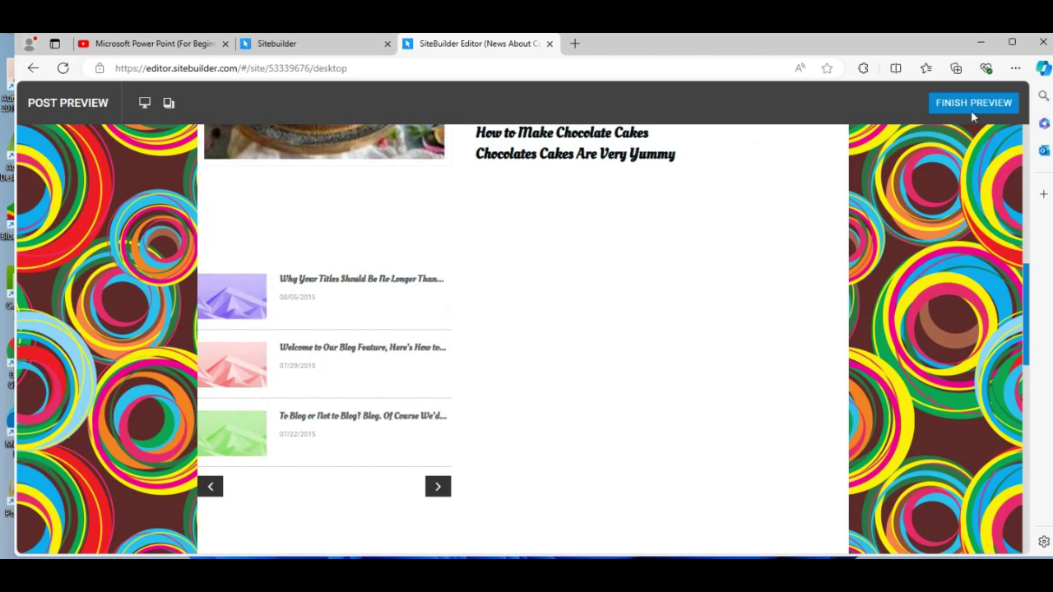
drag(1027, 298, 1020, 113)
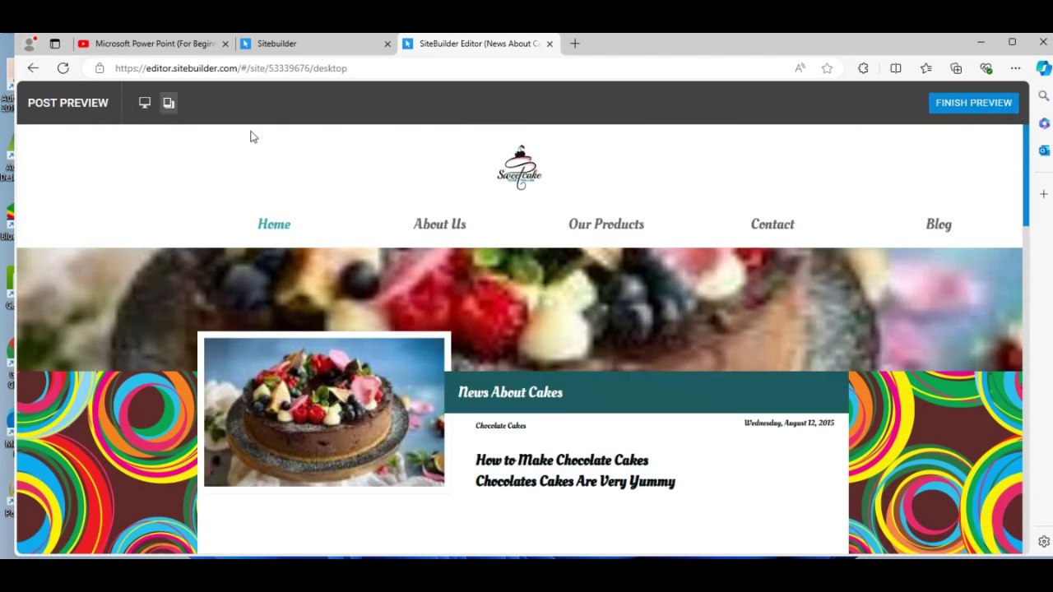
click(978, 107)
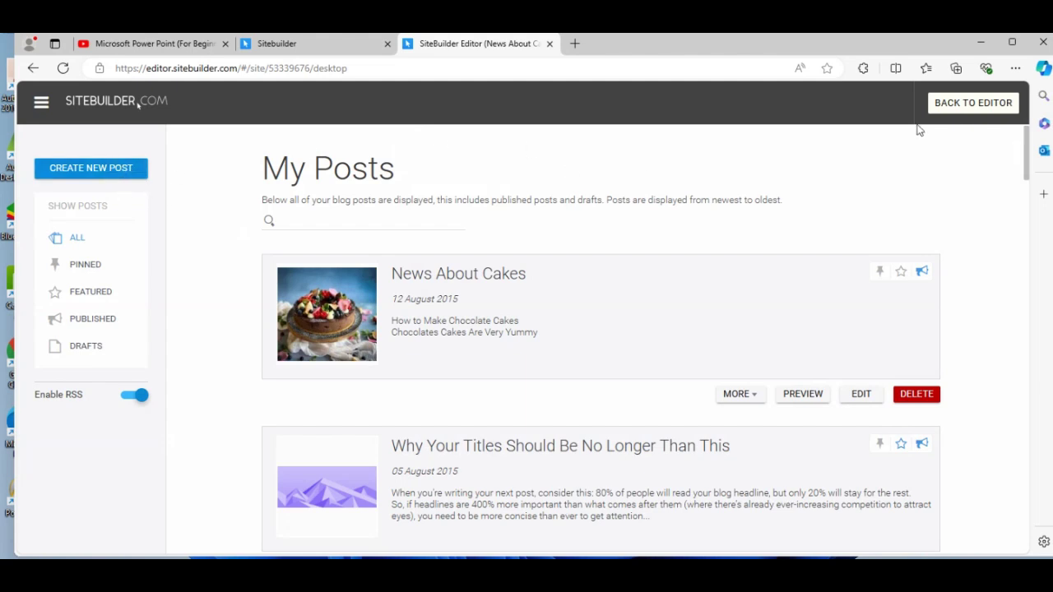
Return to the site editor, preview the Blog page and open the News About Cakes post from it, and finish the preview.
click(975, 105)
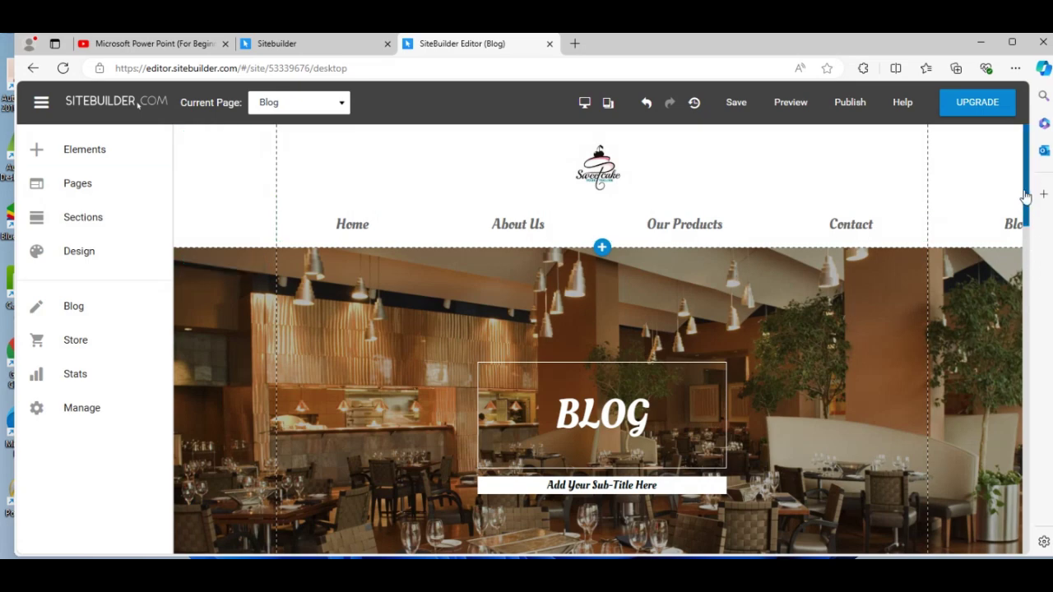
scroll(1030, 238, down, 3)
scroll(1029, 263, down, 2)
scroll(1029, 230, up, 5)
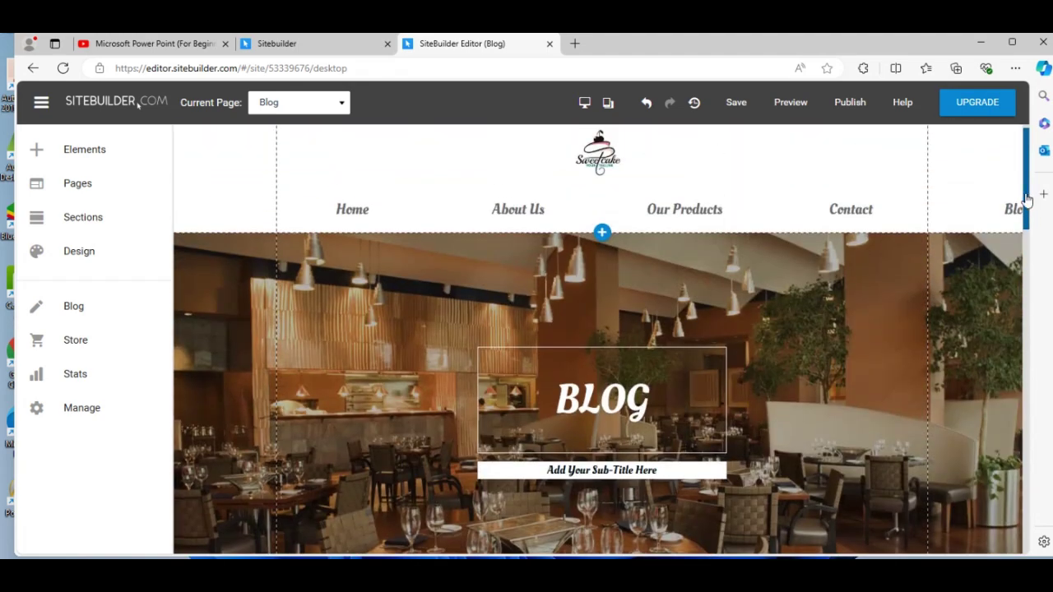
click(783, 102)
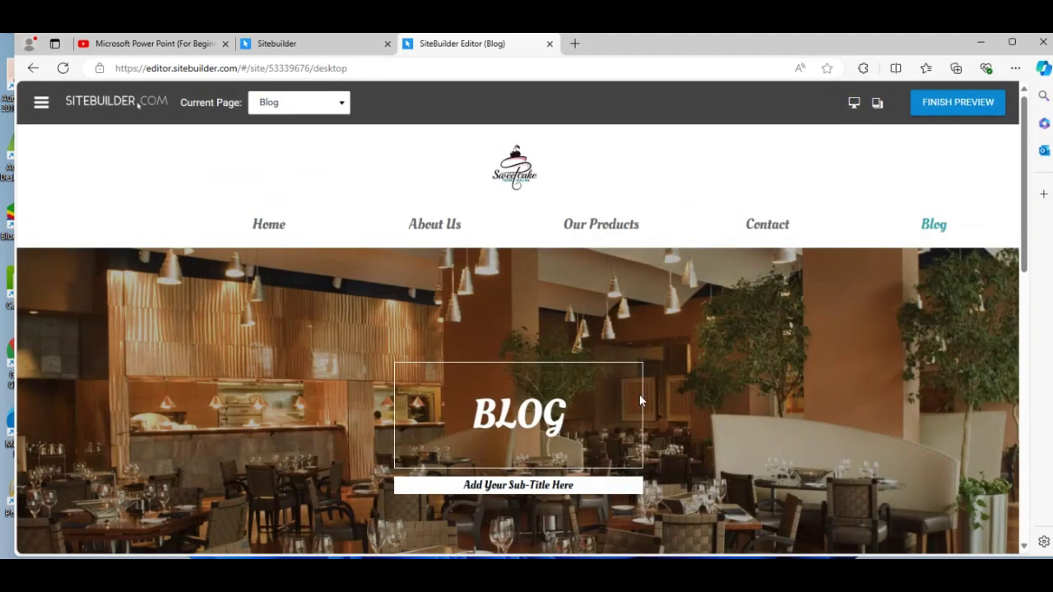
drag(1027, 228, 1028, 393)
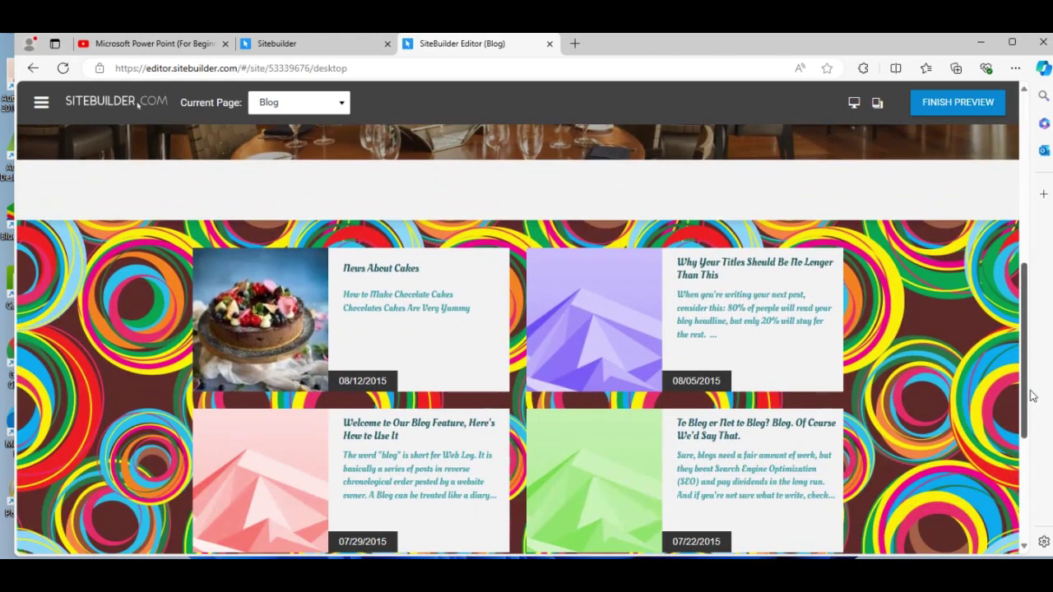
click(398, 301)
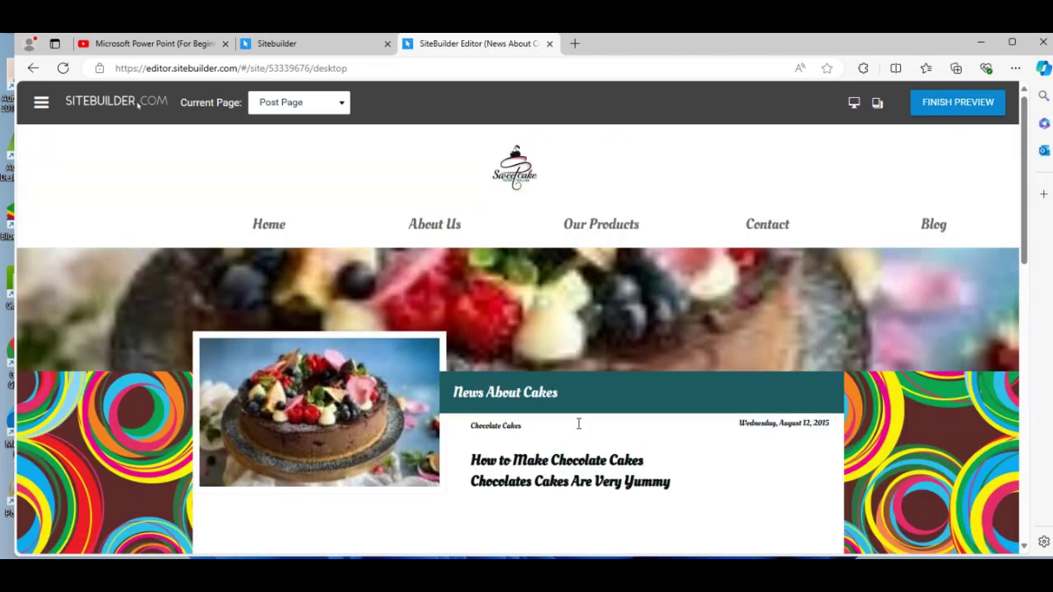
mouse_move(1029, 223)
mouse_down()
mouse_move(1025, 359)
mouse_move(1032, 242)
mouse_up()
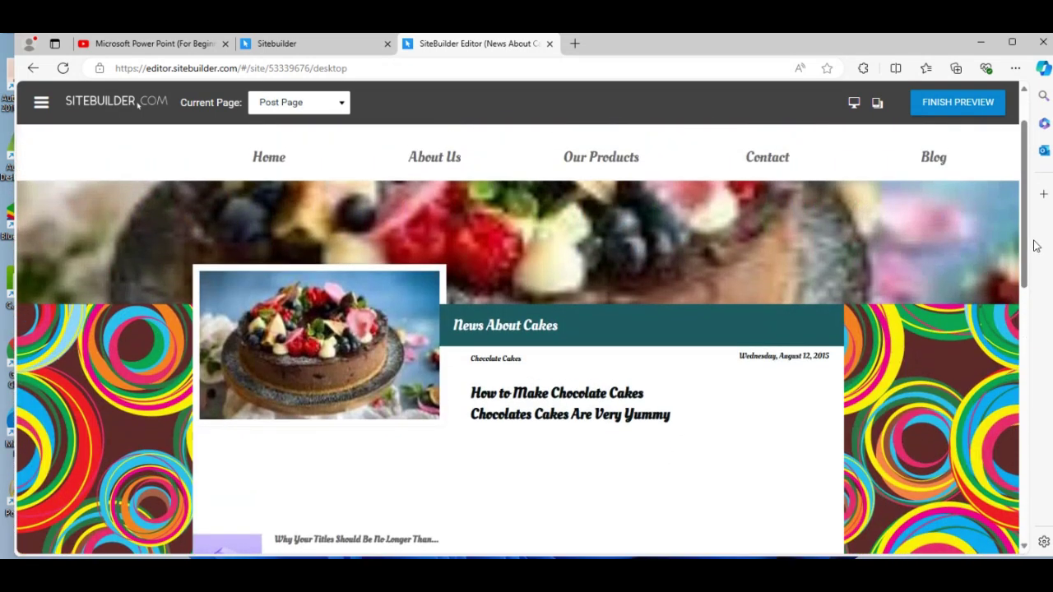
click(959, 102)
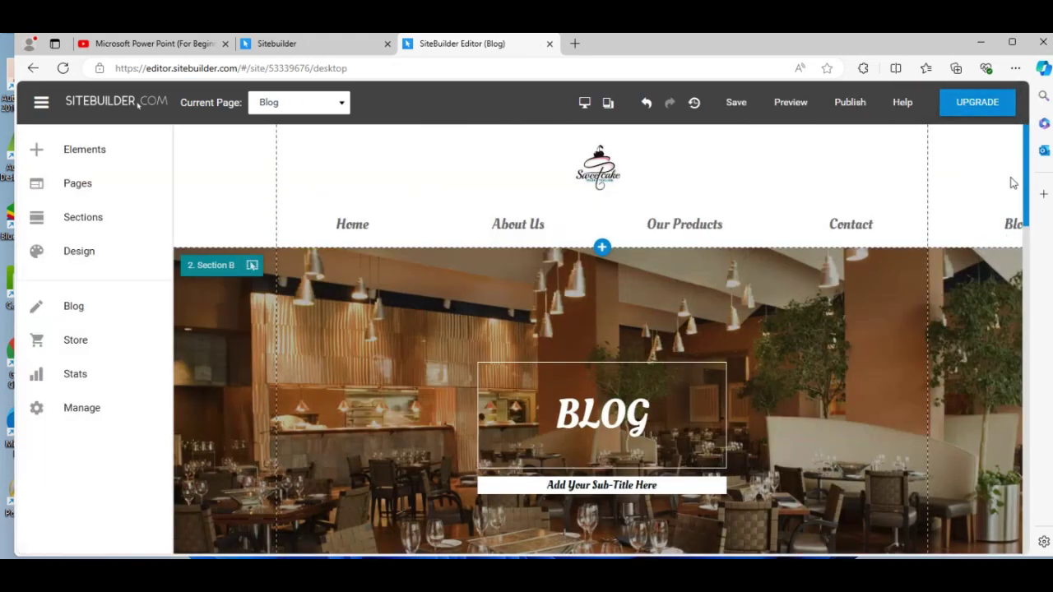
Look over the Blog page's post tiles in the editor, and view the Store and Stats options.
drag(1026, 193, 1021, 299)
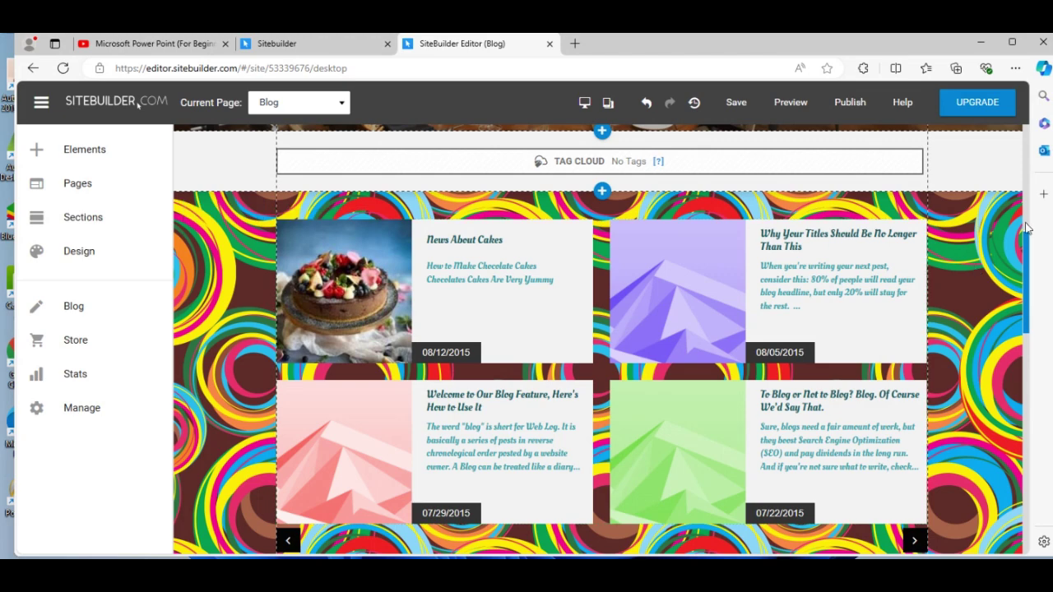
drag(1027, 240, 1027, 209)
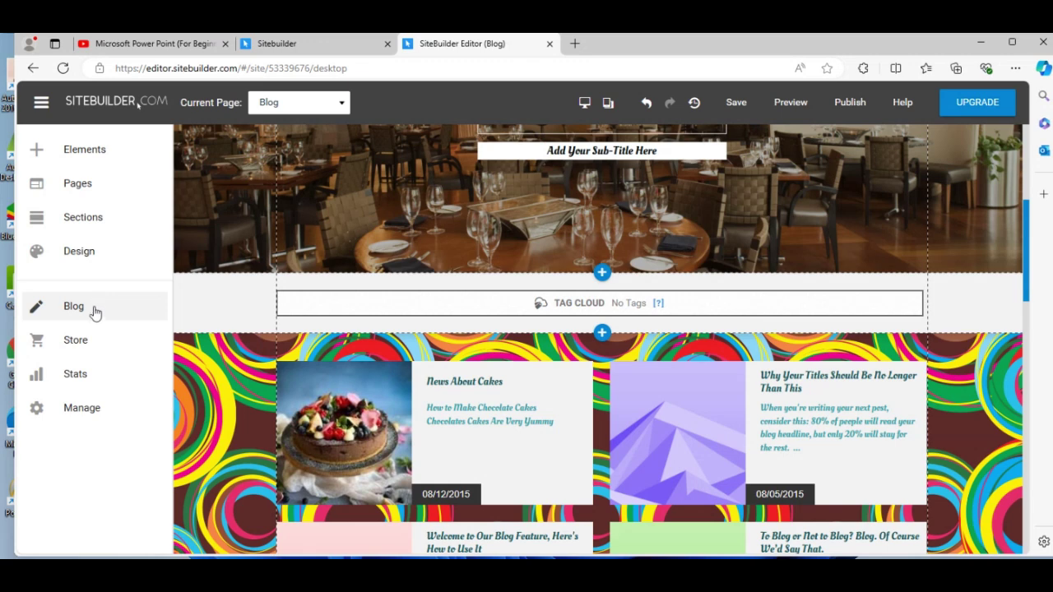
click(89, 349)
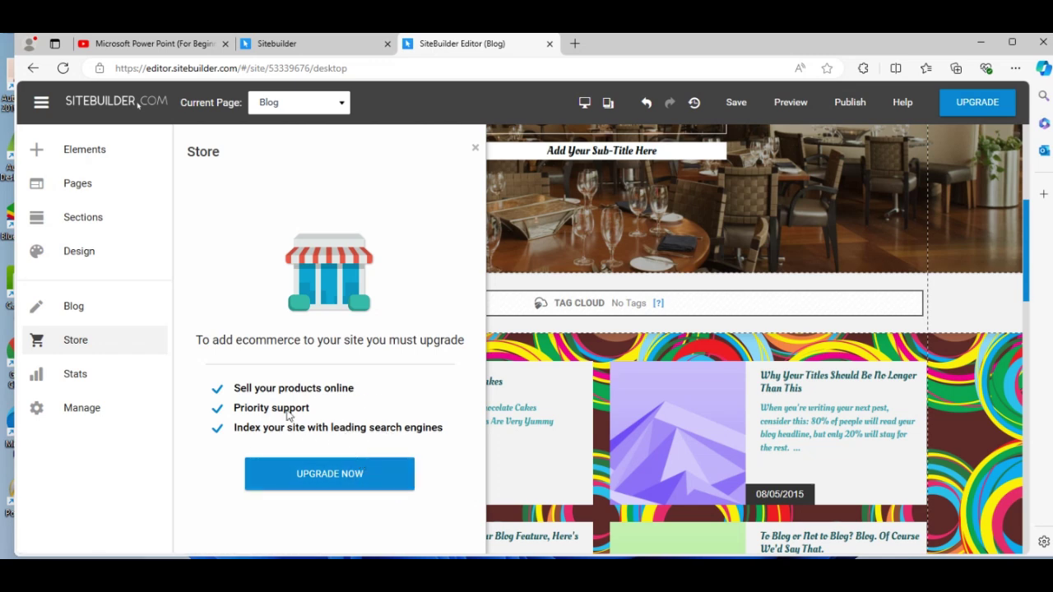
click(102, 382)
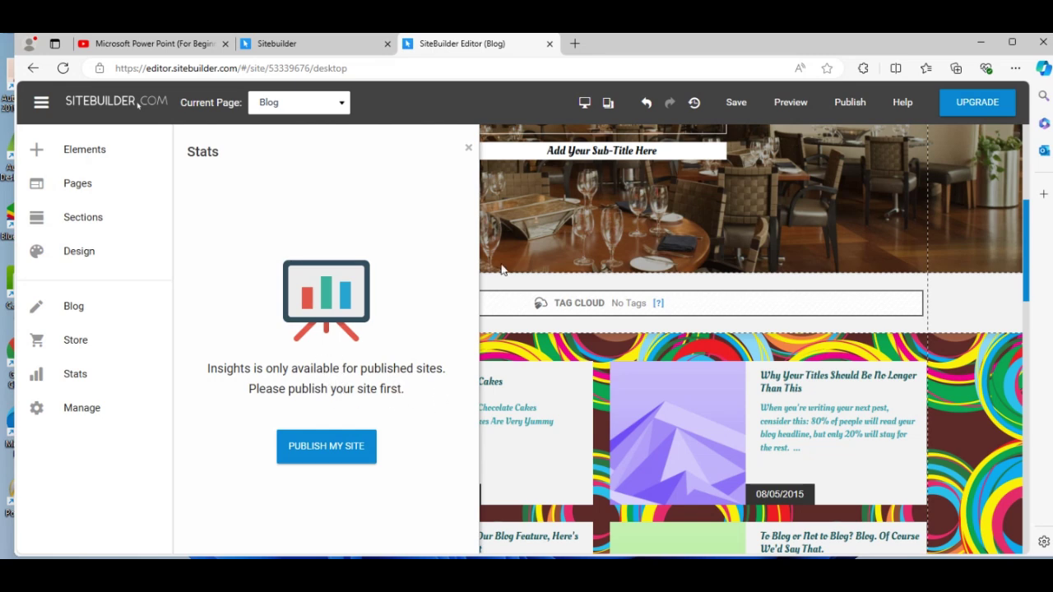
Publish the bakery website from the Stats section to the address bakersworld.myfreesites.net.
click(528, 246)
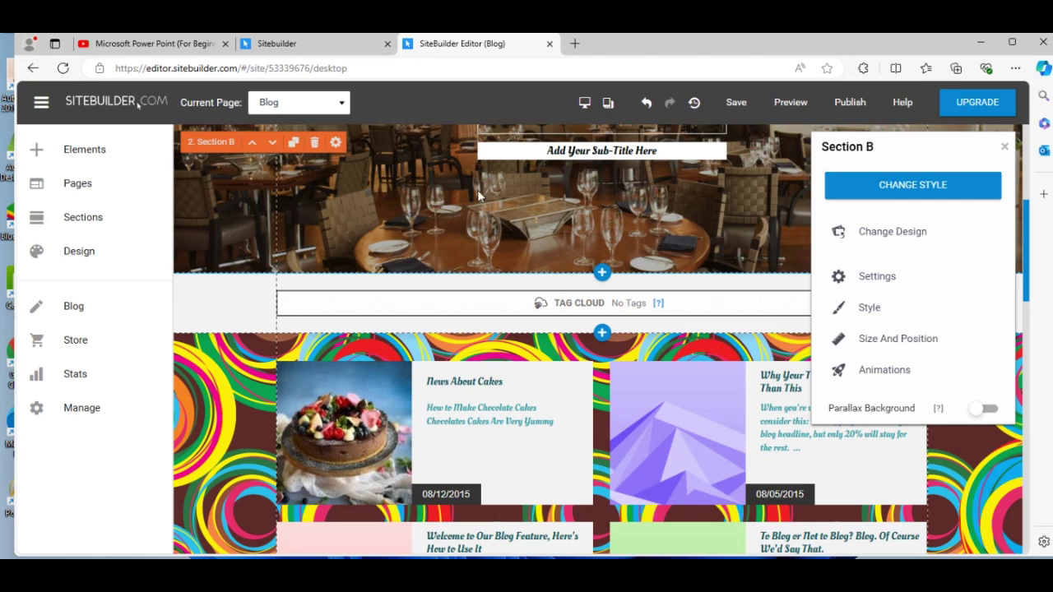
click(74, 375)
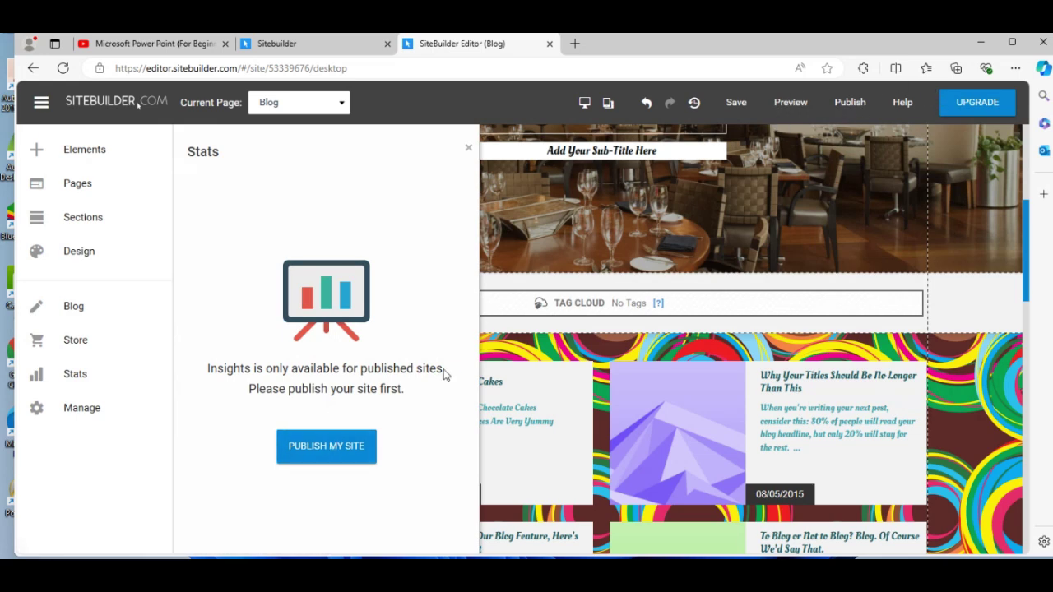
click(344, 447)
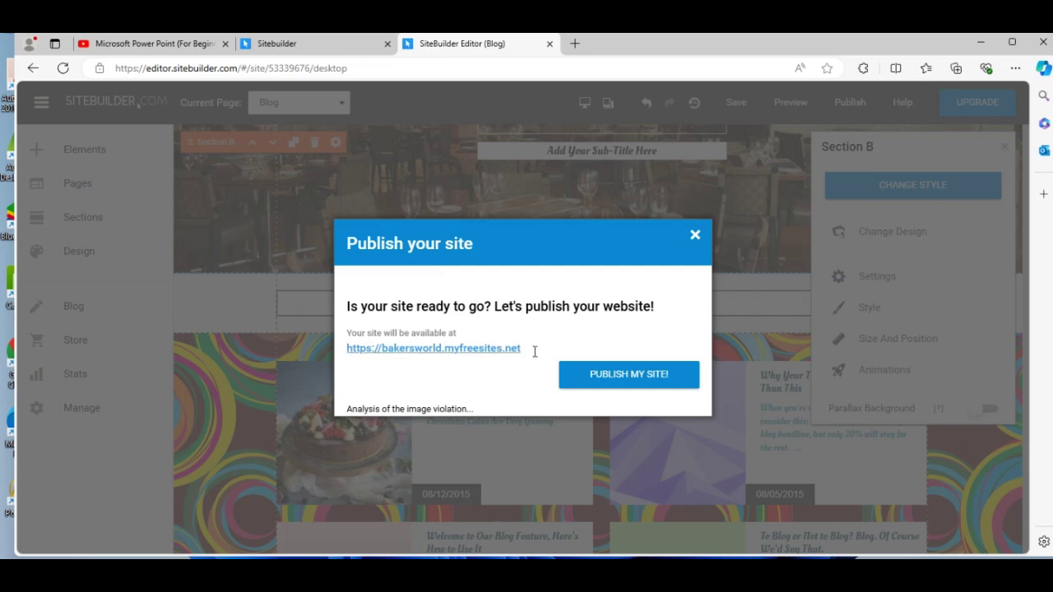
drag(527, 351, 343, 353)
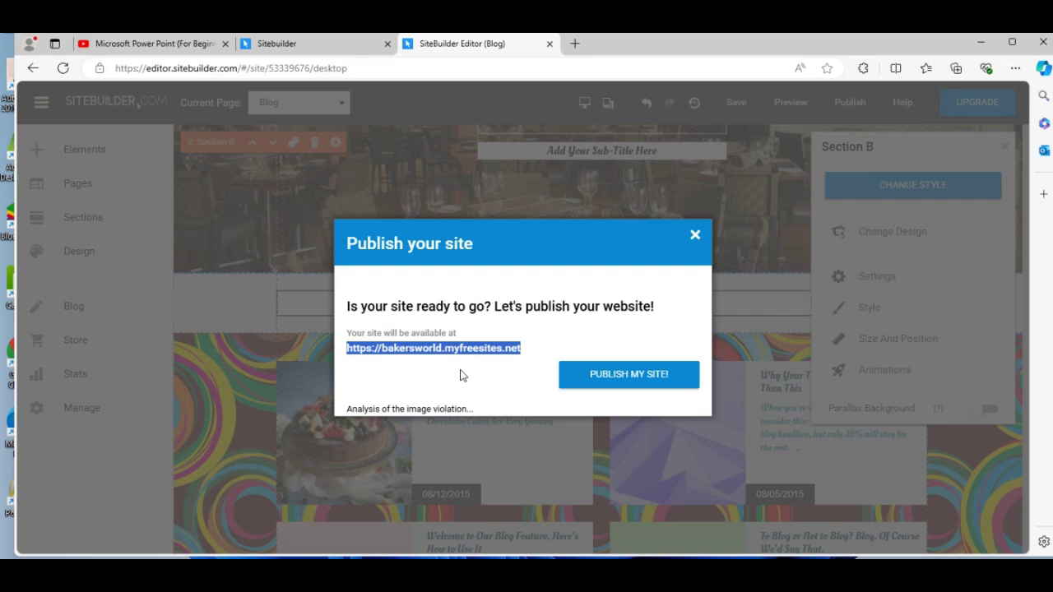
click(614, 379)
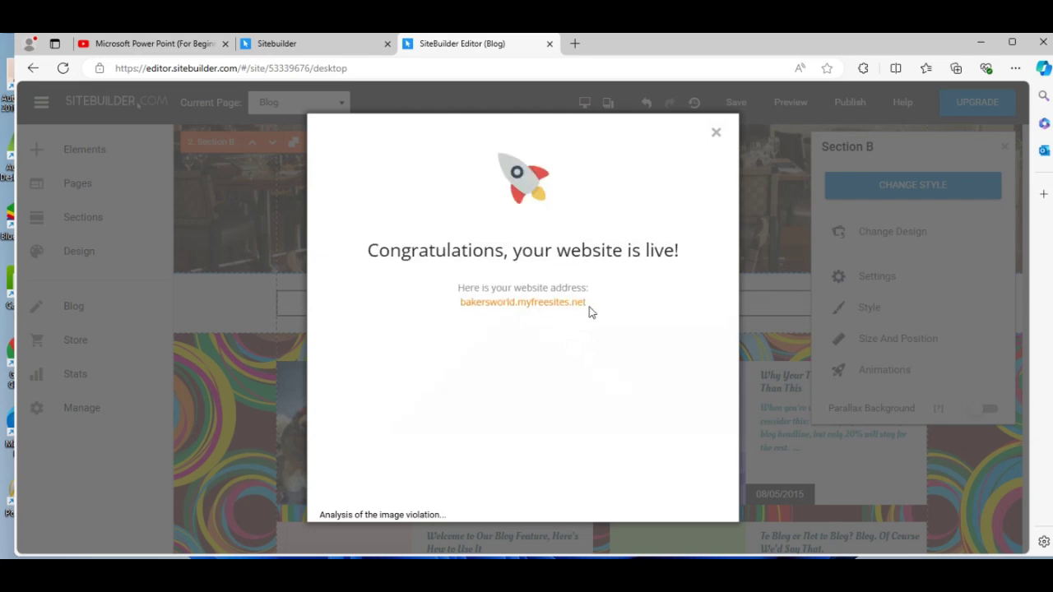
Copy the live website address, dismiss the publishing confirmation and load bakersworld.myfreesites.net in a new browser tab.
drag(589, 308, 449, 313)
key(ctrl+c)
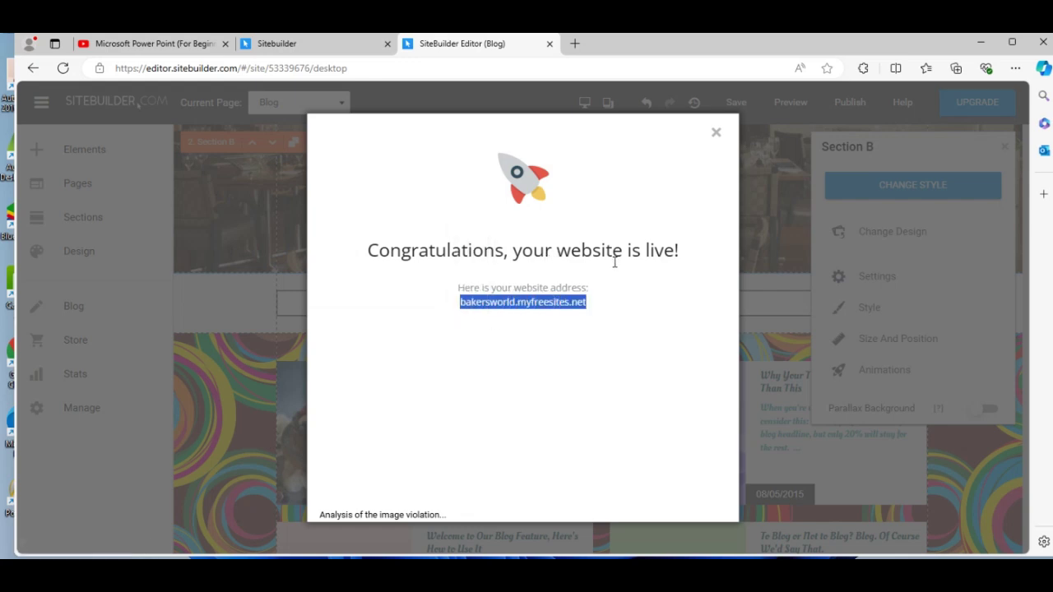
click(717, 133)
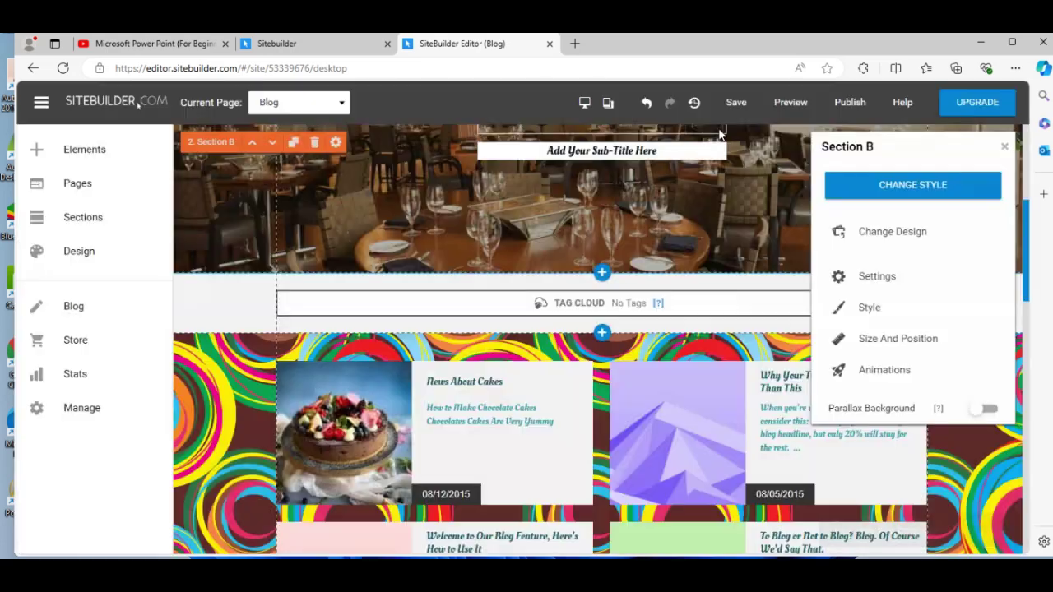
click(576, 45)
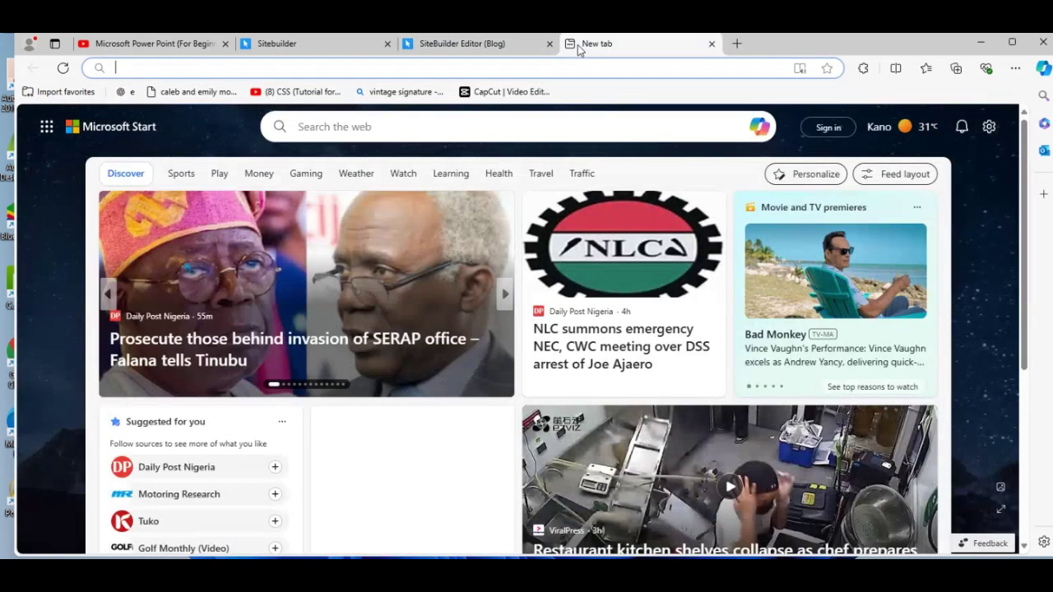
click(583, 68)
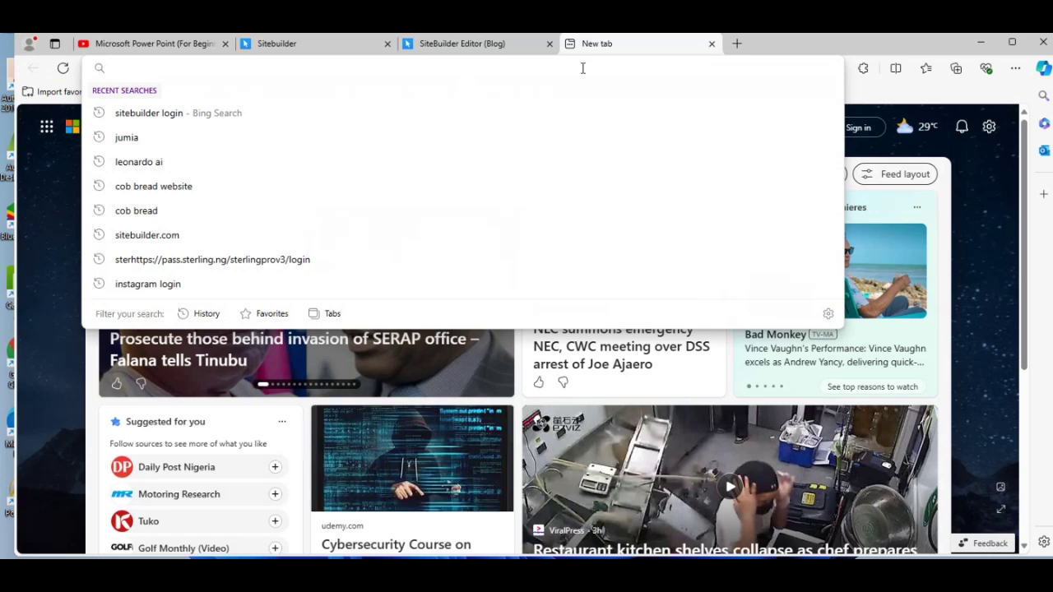
key(ctrl+v)
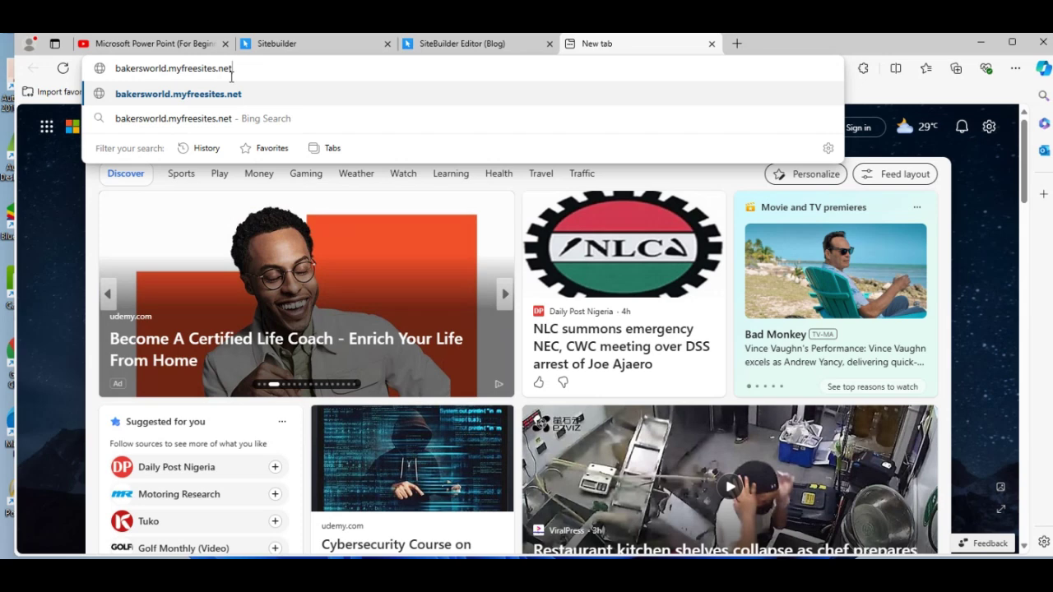
key(Return)
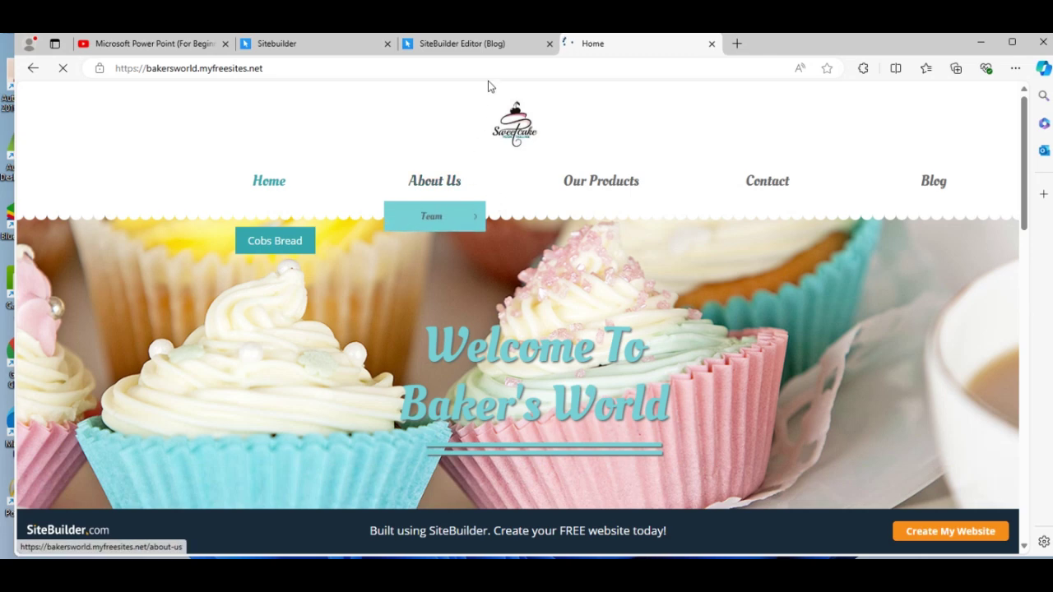
Check the published site's About Us, Our Products and Contact pages through its navigation.
mouse_move(464, 45)
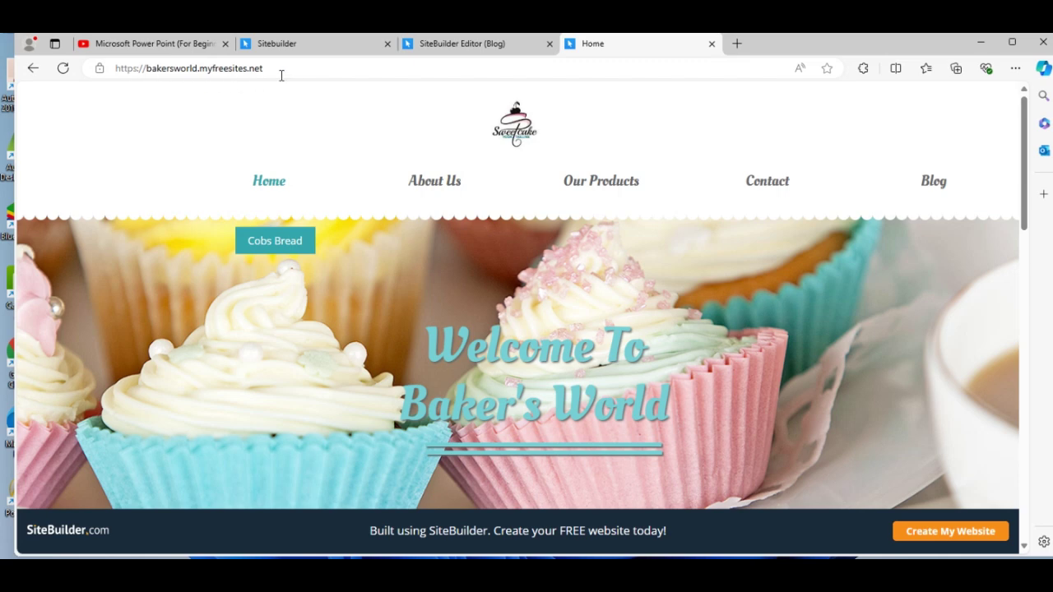
mouse_move(401, 175)
click(445, 188)
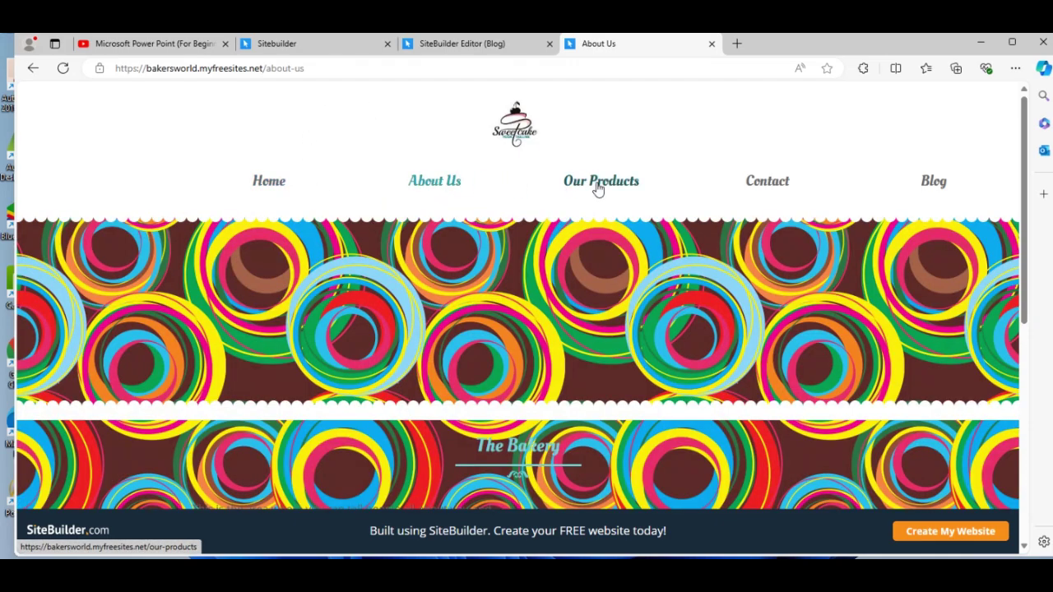
click(599, 189)
click(765, 186)
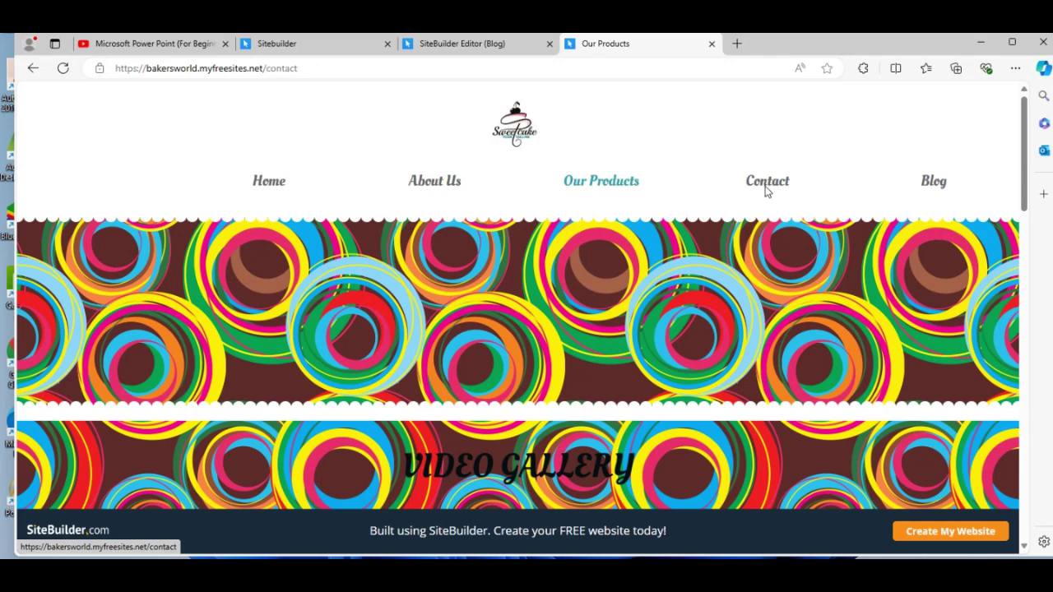
Compare the Blog page in the site editor with the published site's Contact page.
click(467, 46)
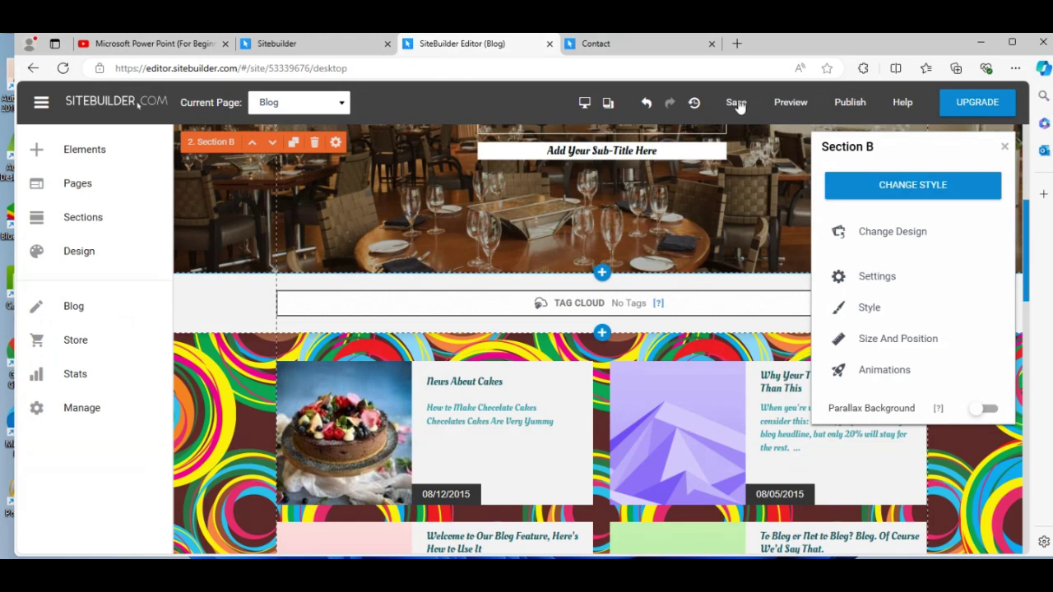
click(659, 49)
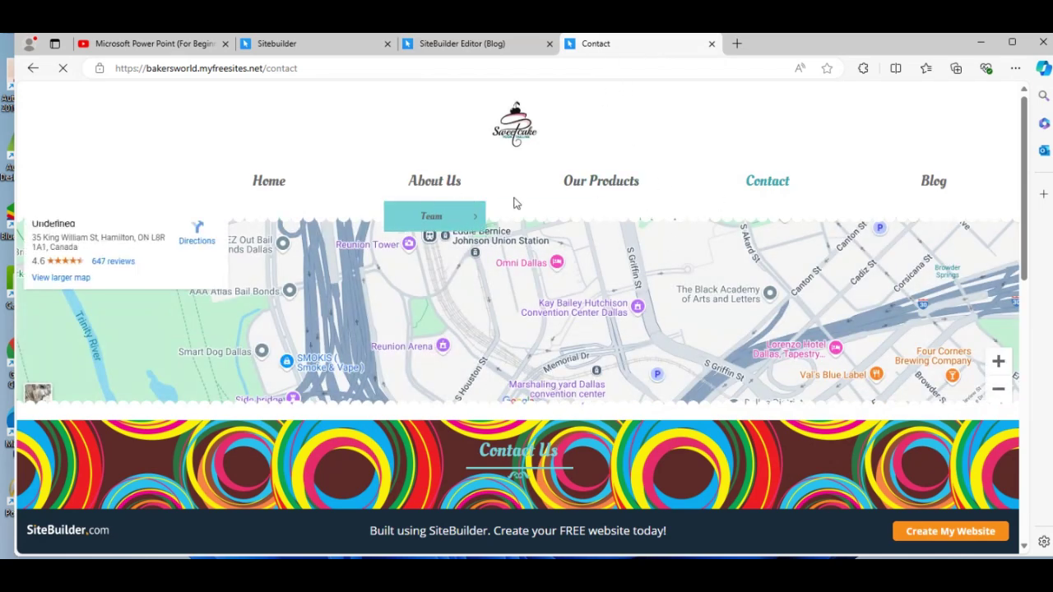
click(448, 45)
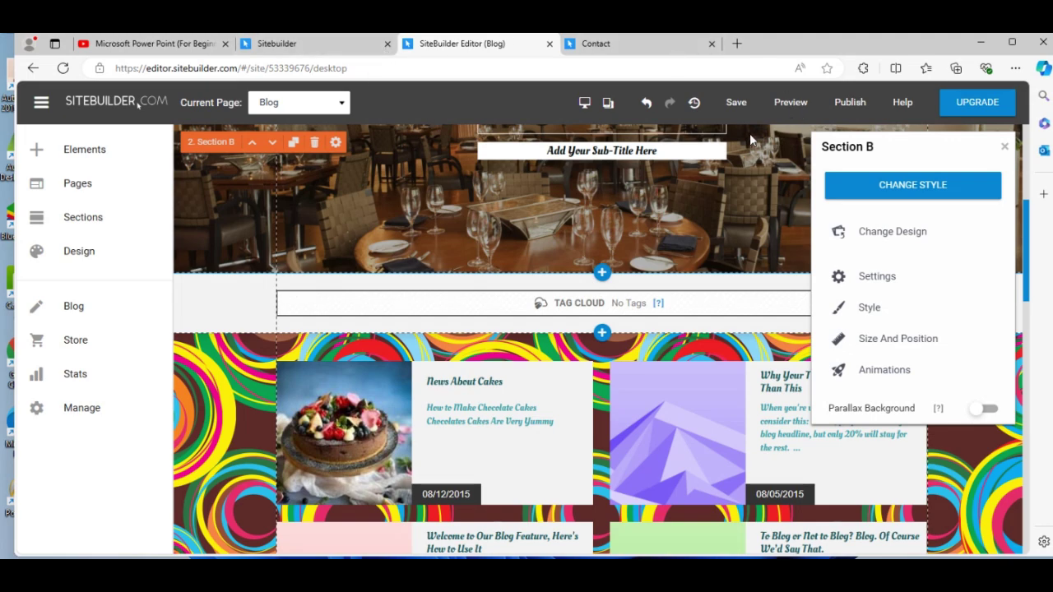
click(646, 49)
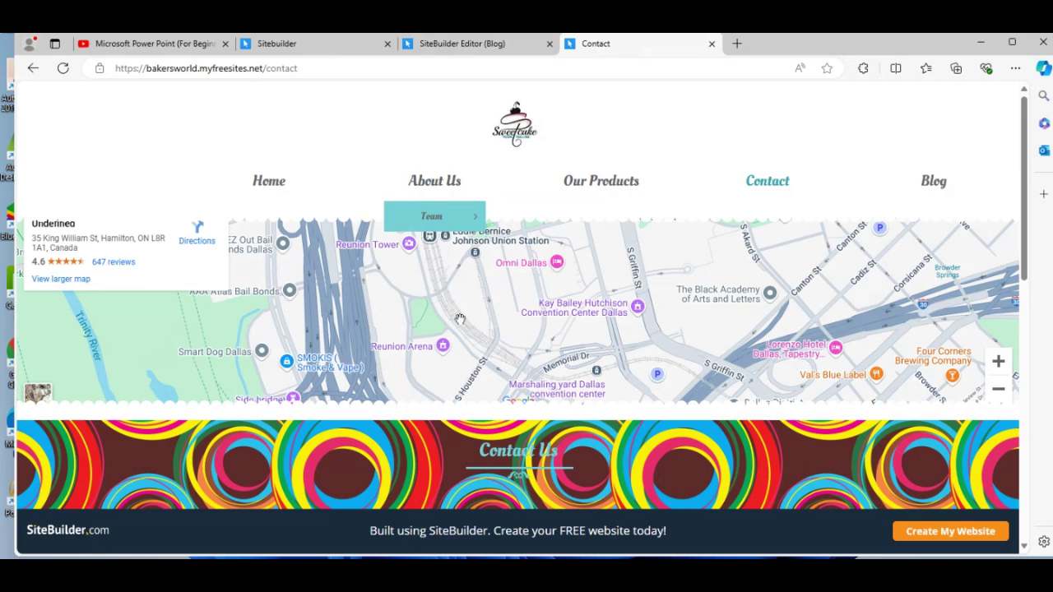
Return to the site editor, view the site's save history from the management options and go back to the editor.
click(480, 45)
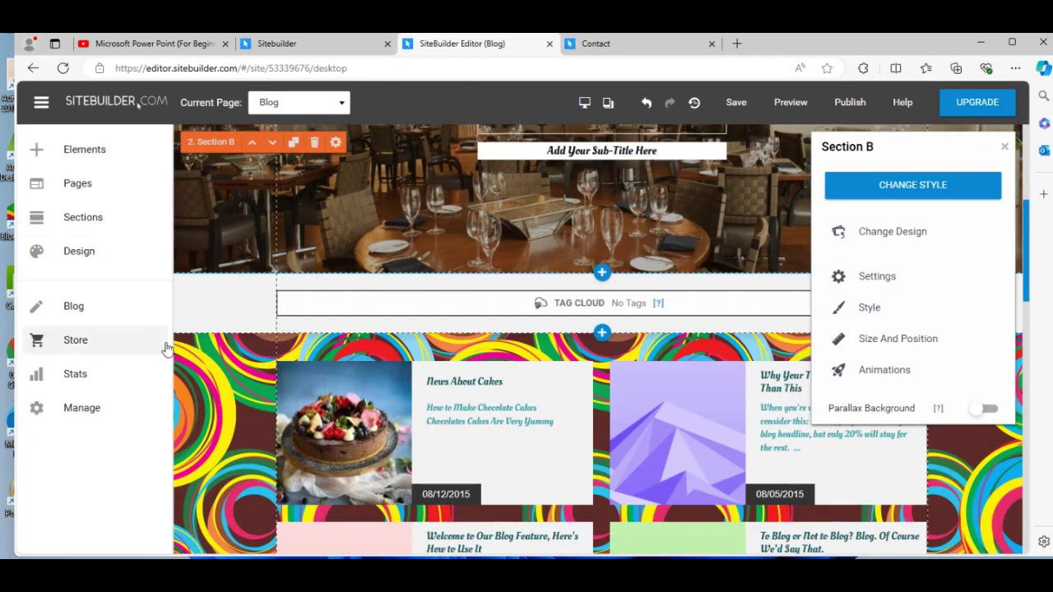
click(82, 408)
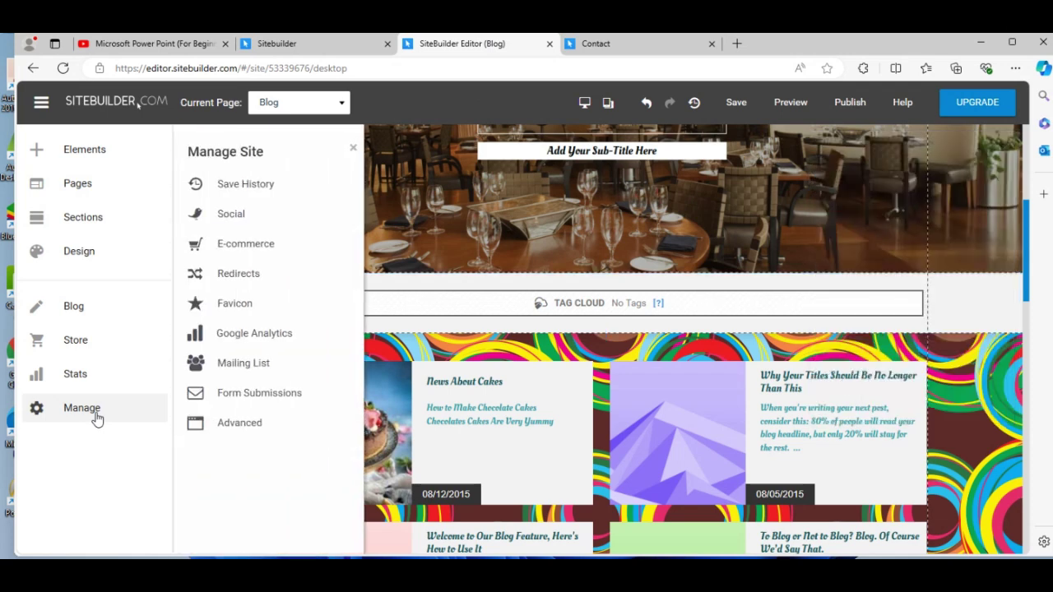
click(276, 195)
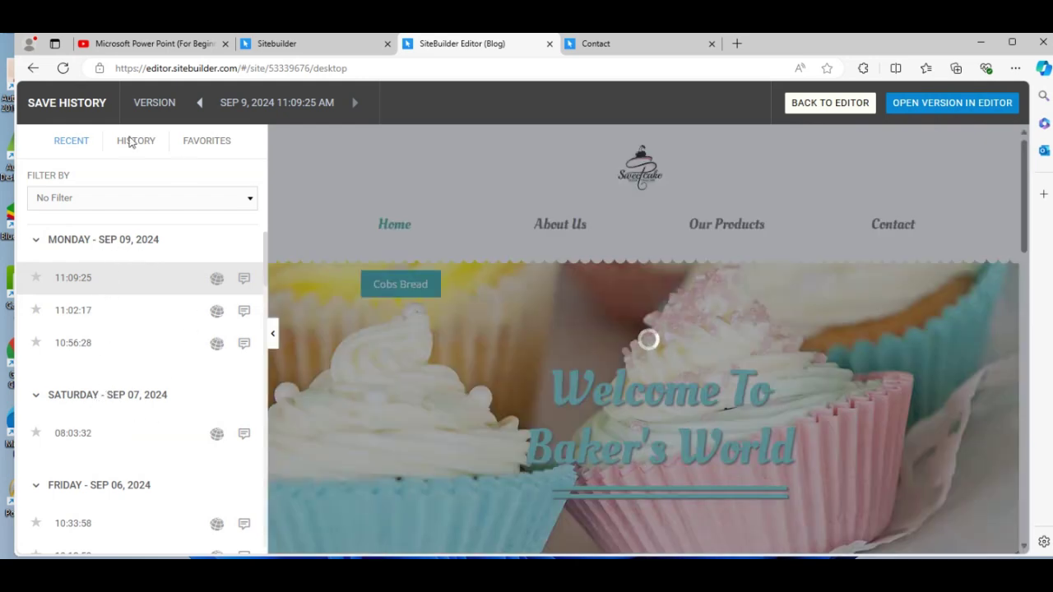
click(828, 107)
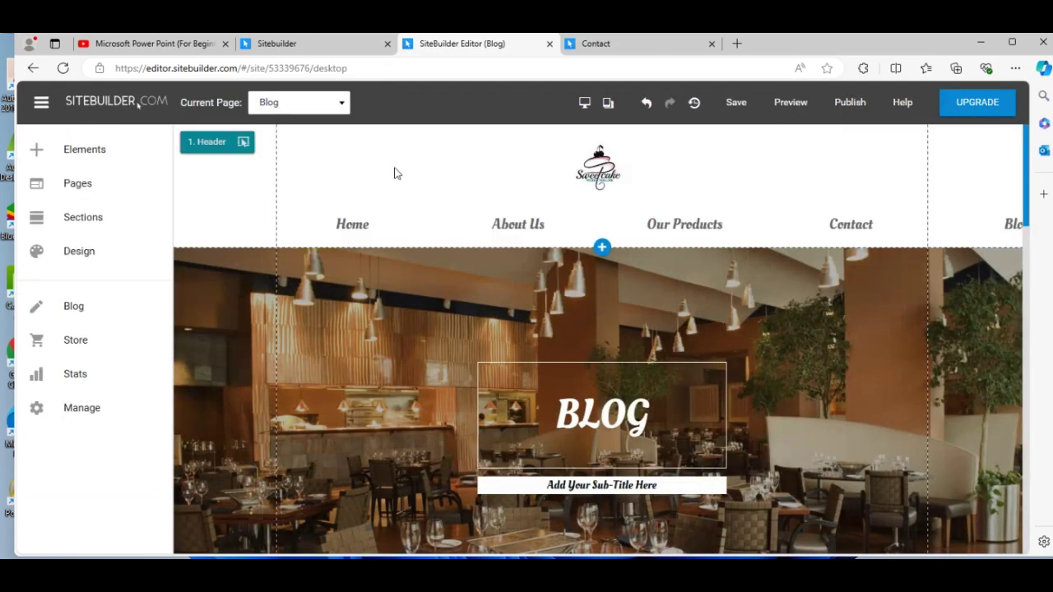
Review the site's social links and its e-commerce account settings for PayPal and currency, accepting both as they are.
click(104, 419)
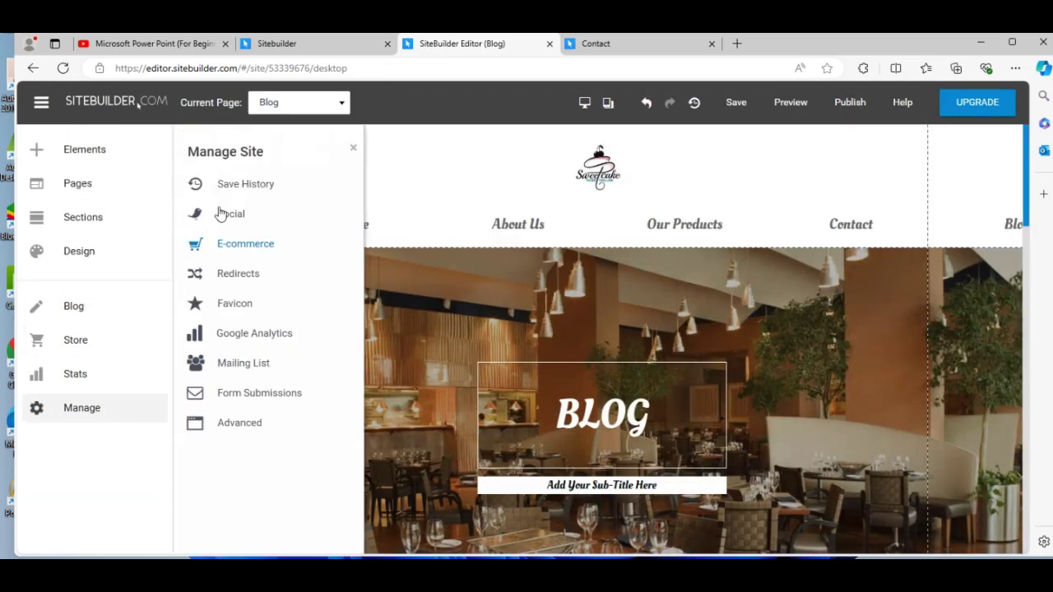
click(250, 214)
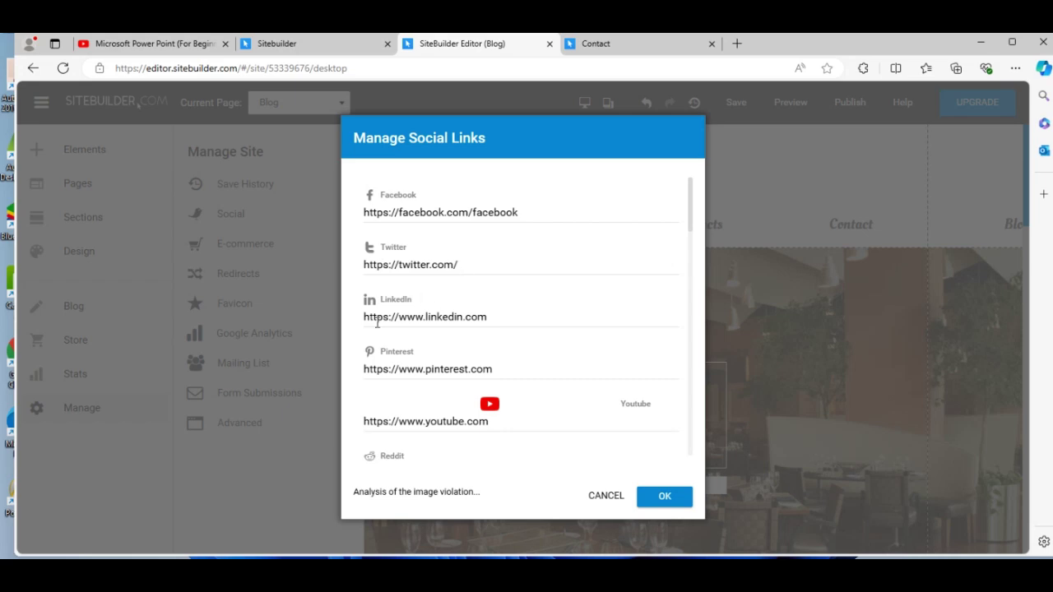
click(668, 497)
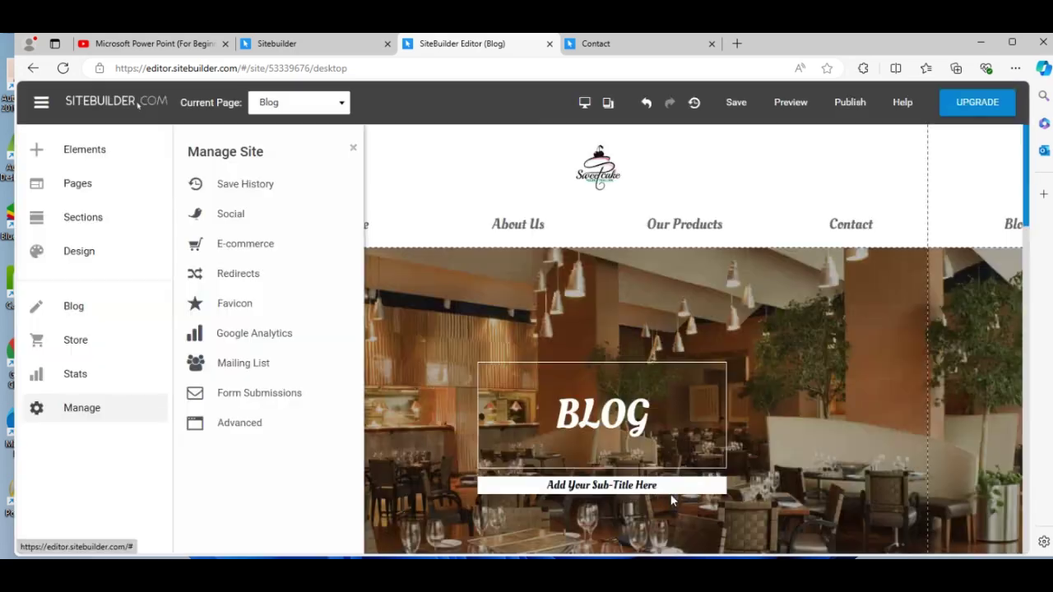
click(267, 245)
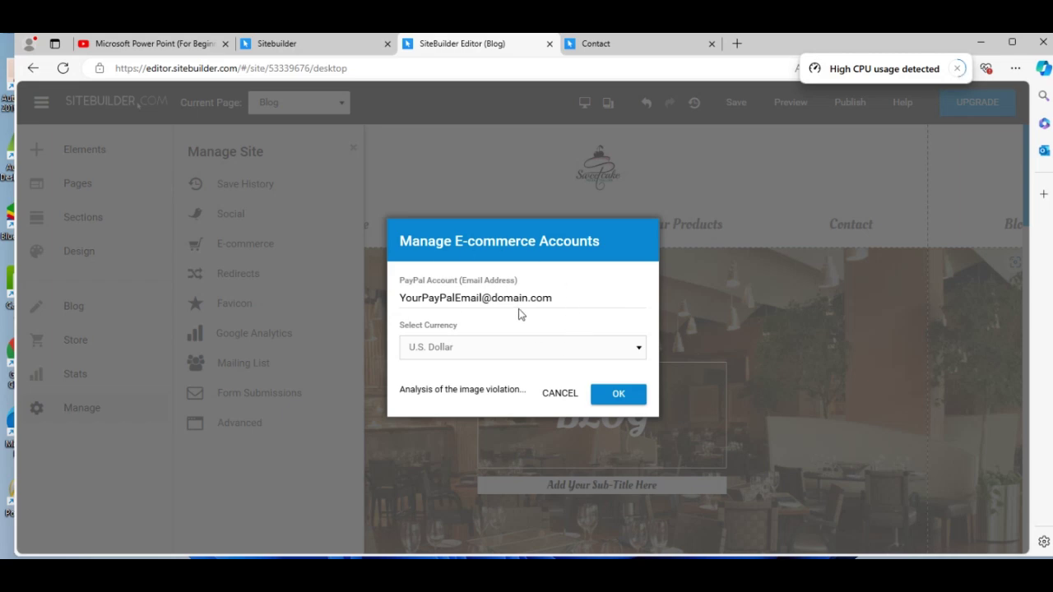
click(614, 394)
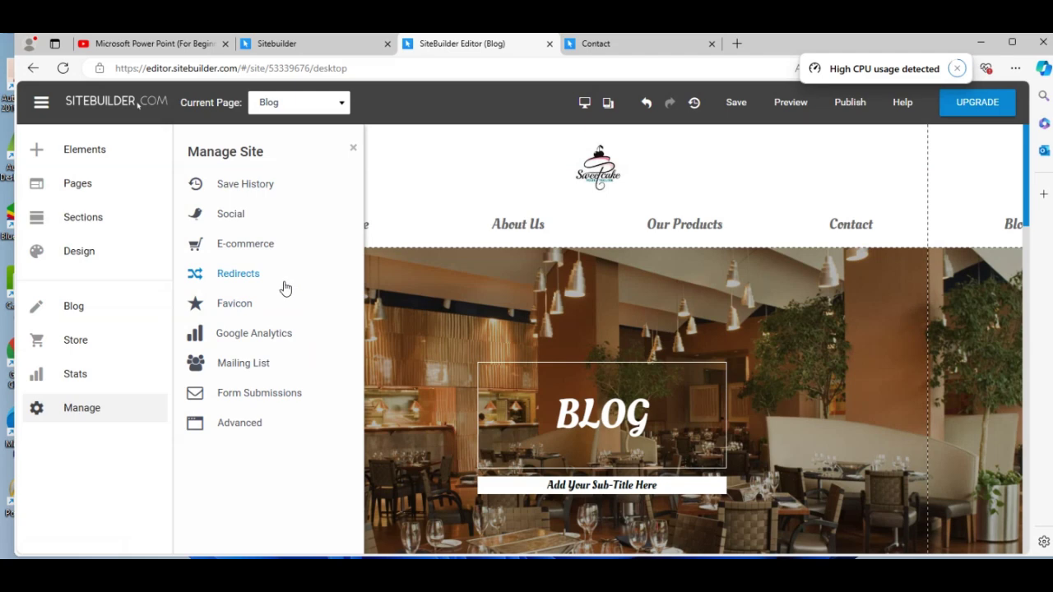
View the Google Analytics settings without adding a tracking ID, check the mailing list and leave the site management options.
click(255, 333)
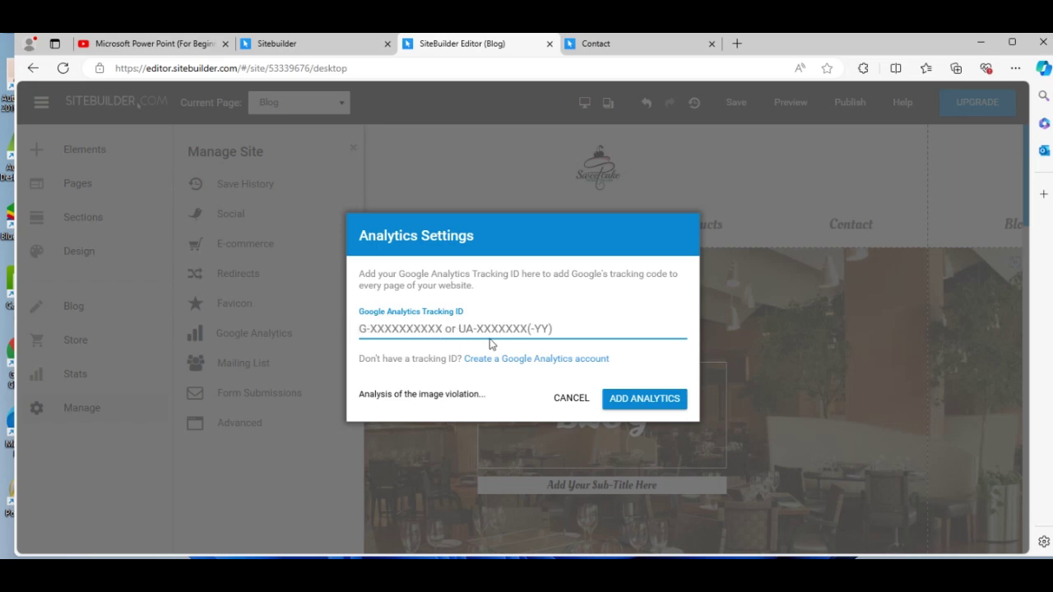
click(571, 399)
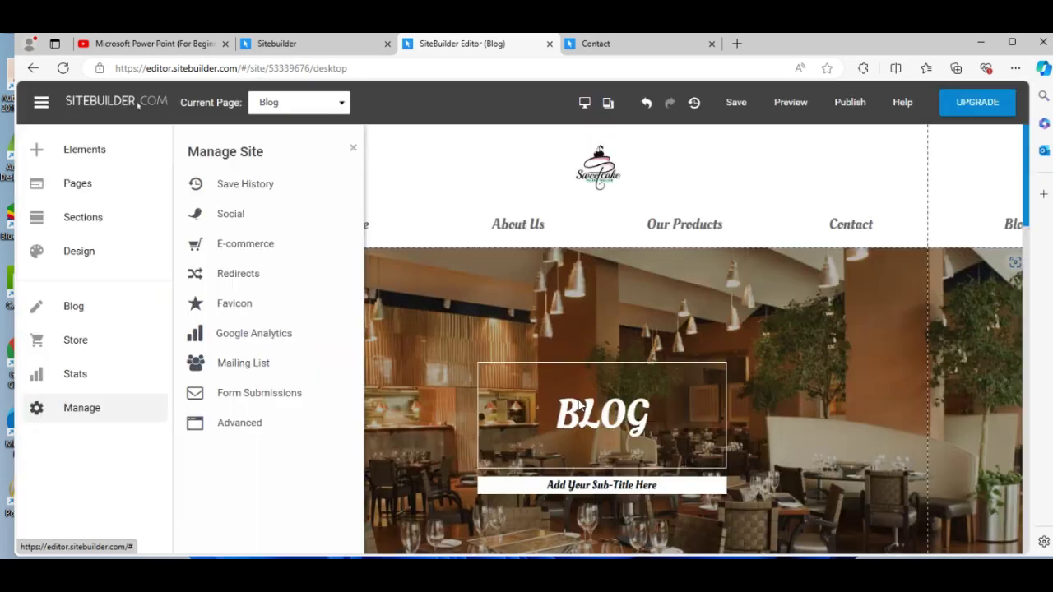
click(273, 369)
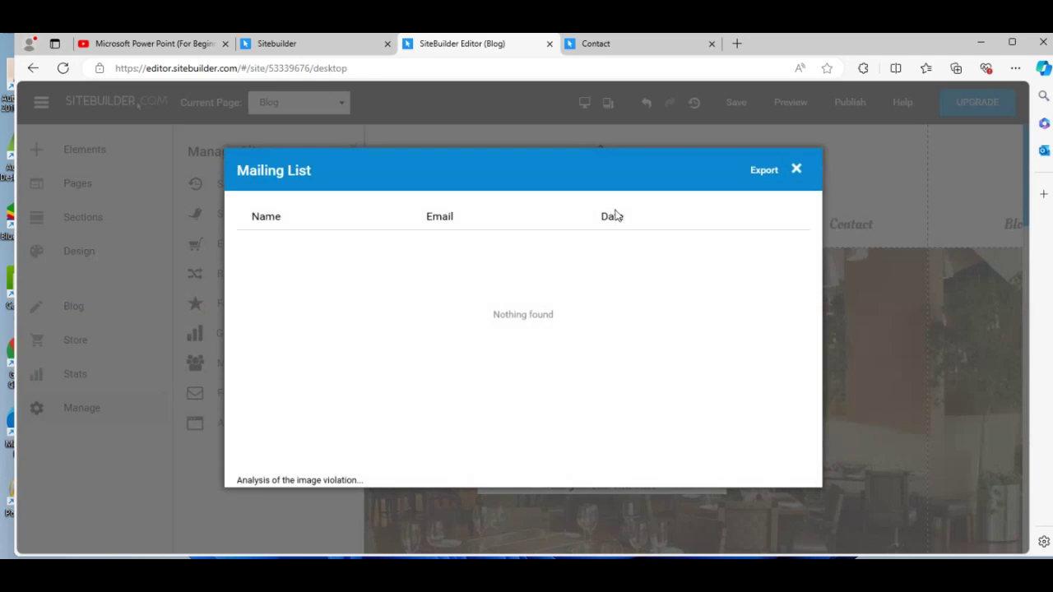
click(795, 171)
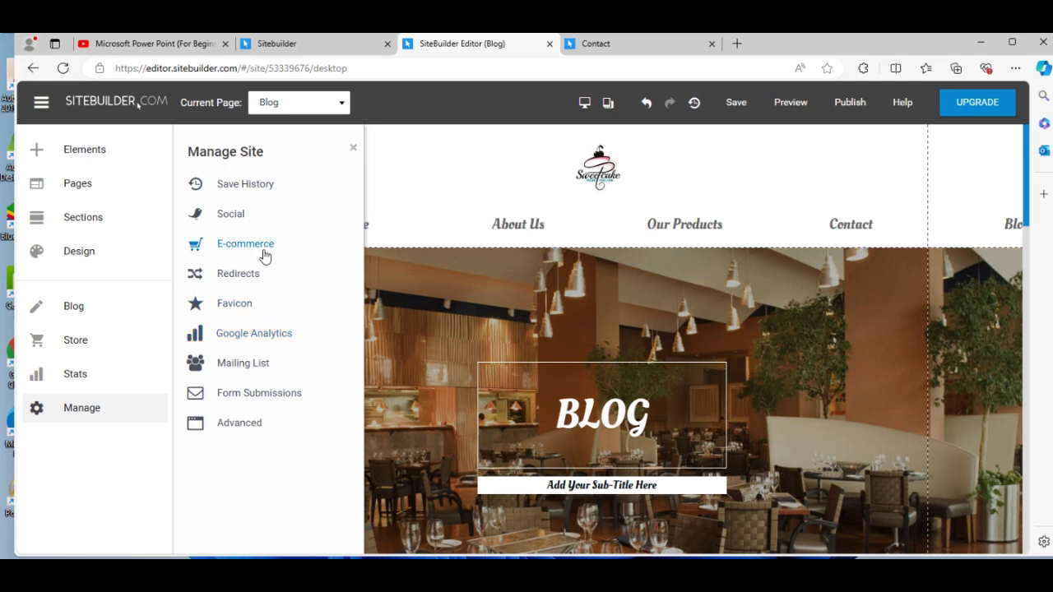
click(482, 172)
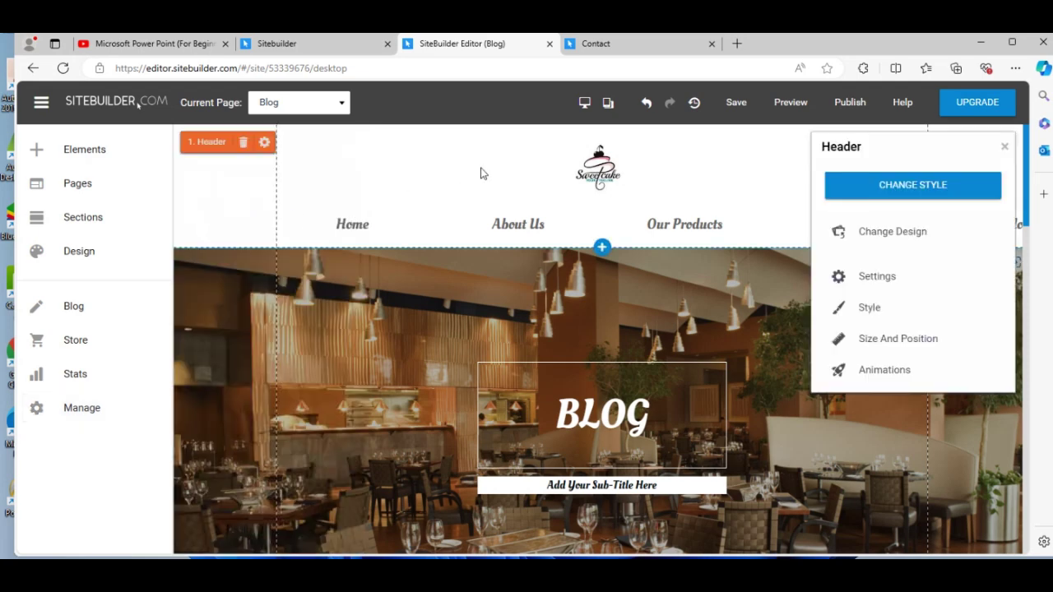
click(1003, 145)
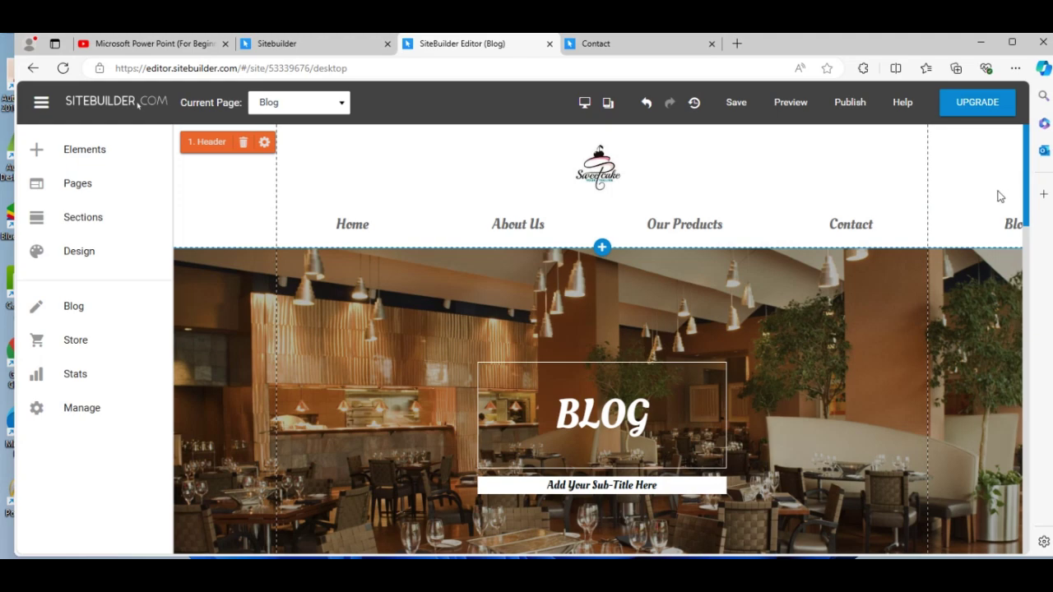
drag(1026, 202, 1025, 224)
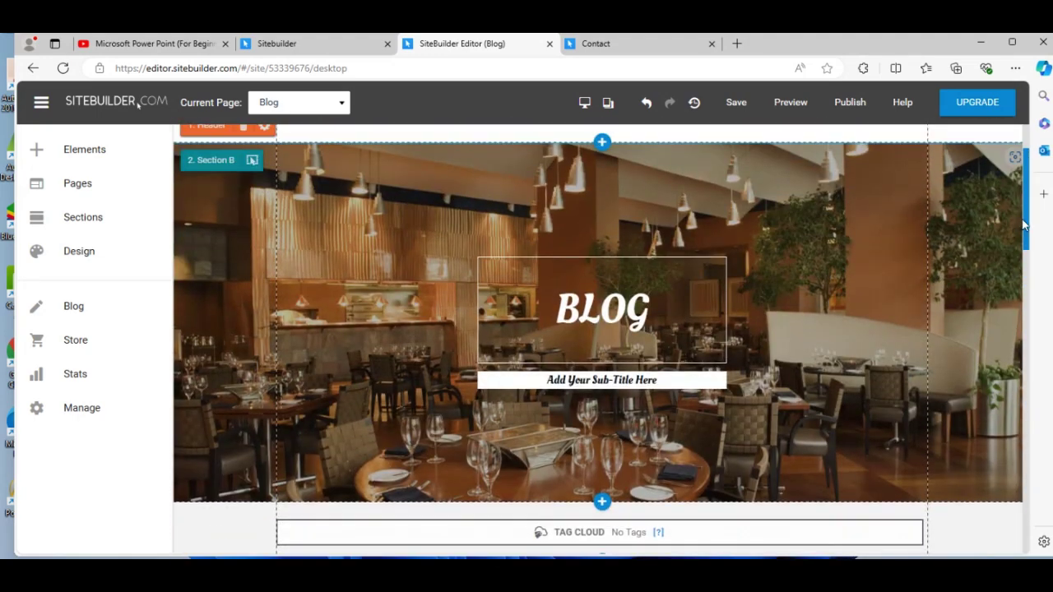
drag(1026, 194, 1026, 146)
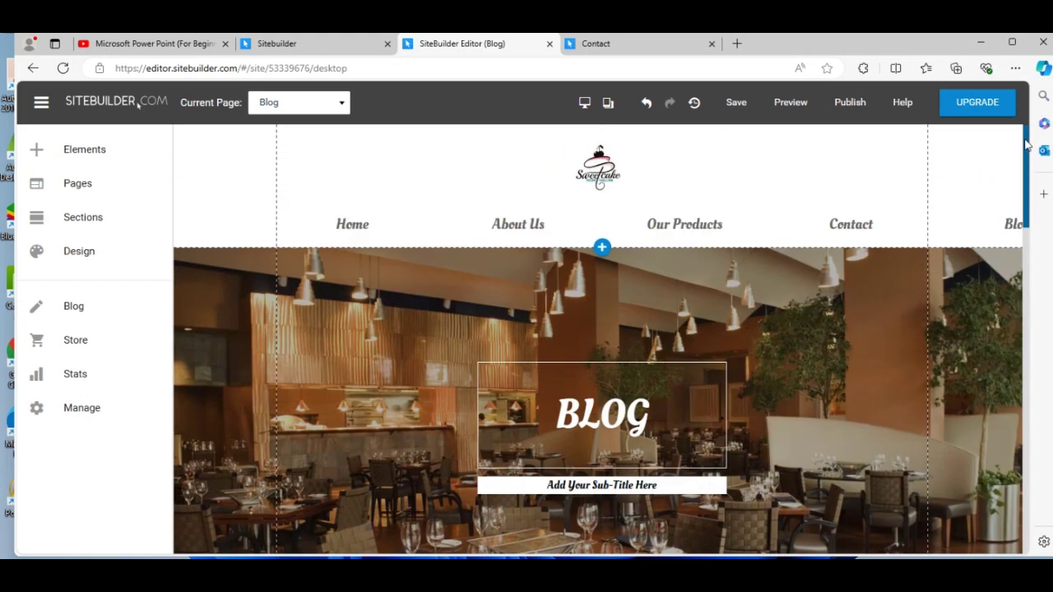